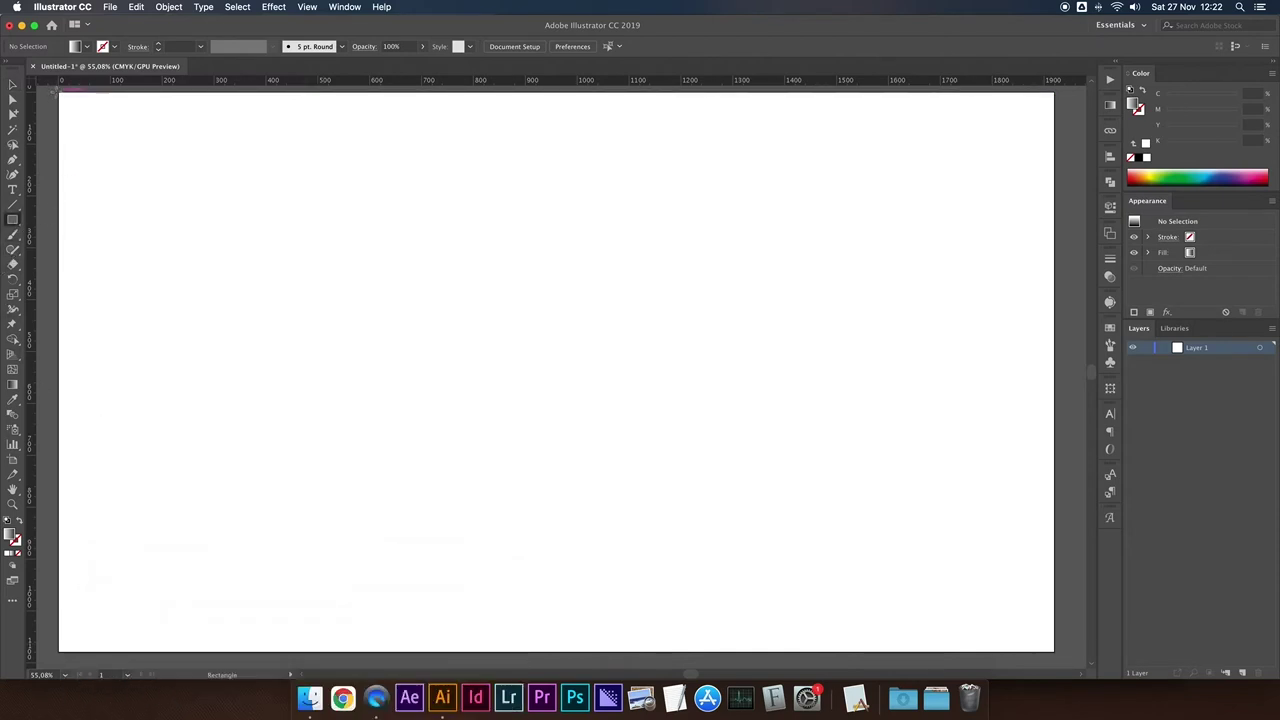
# - Draw a rectangle spanning the entire artboard
pyautogui.moveTo(60, 92); pyautogui.dragTo(1054, 652)
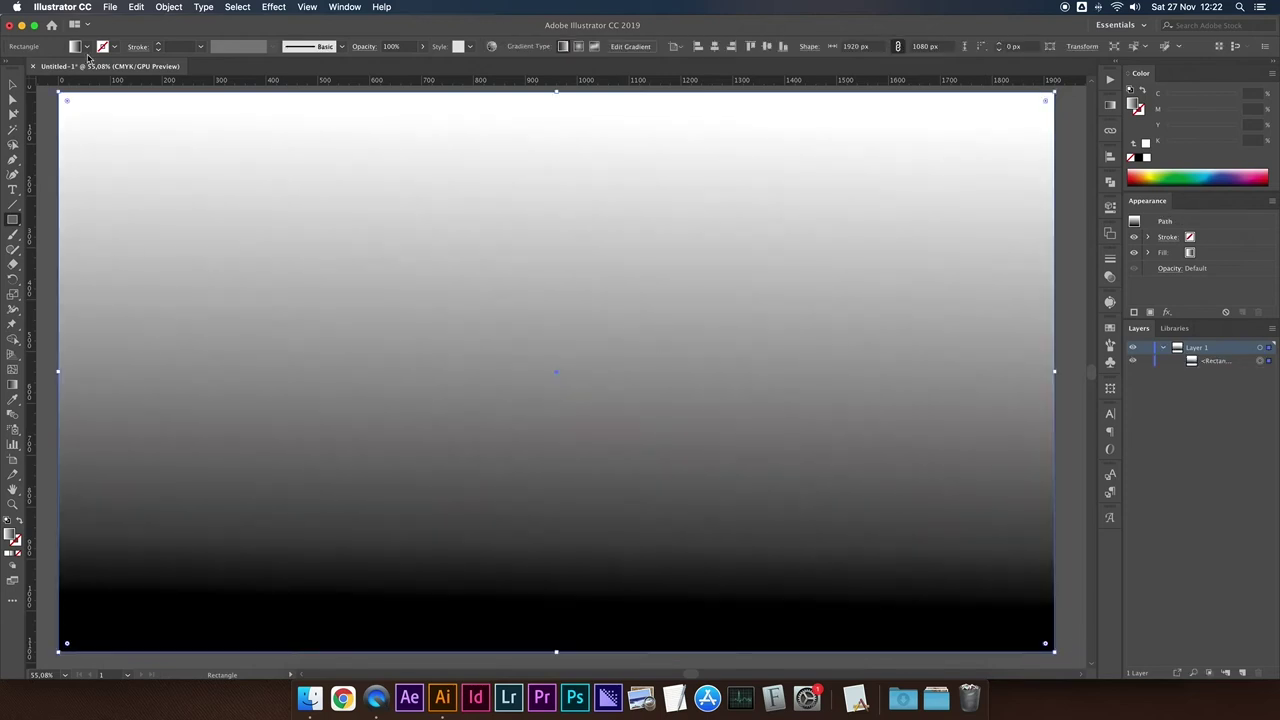
# - Fill the artboard-sized rectangle with a solid blue swatch and lock its layer
pyautogui.click(86, 48)
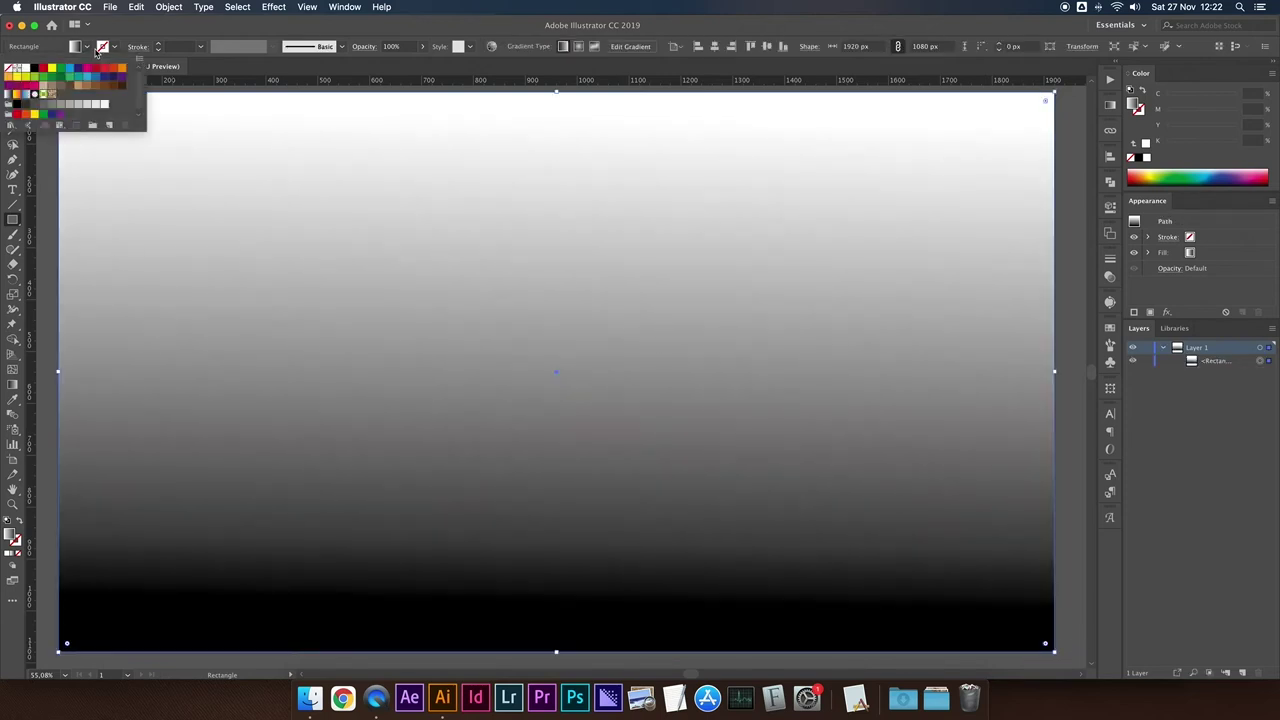
pyautogui.click(87, 76)
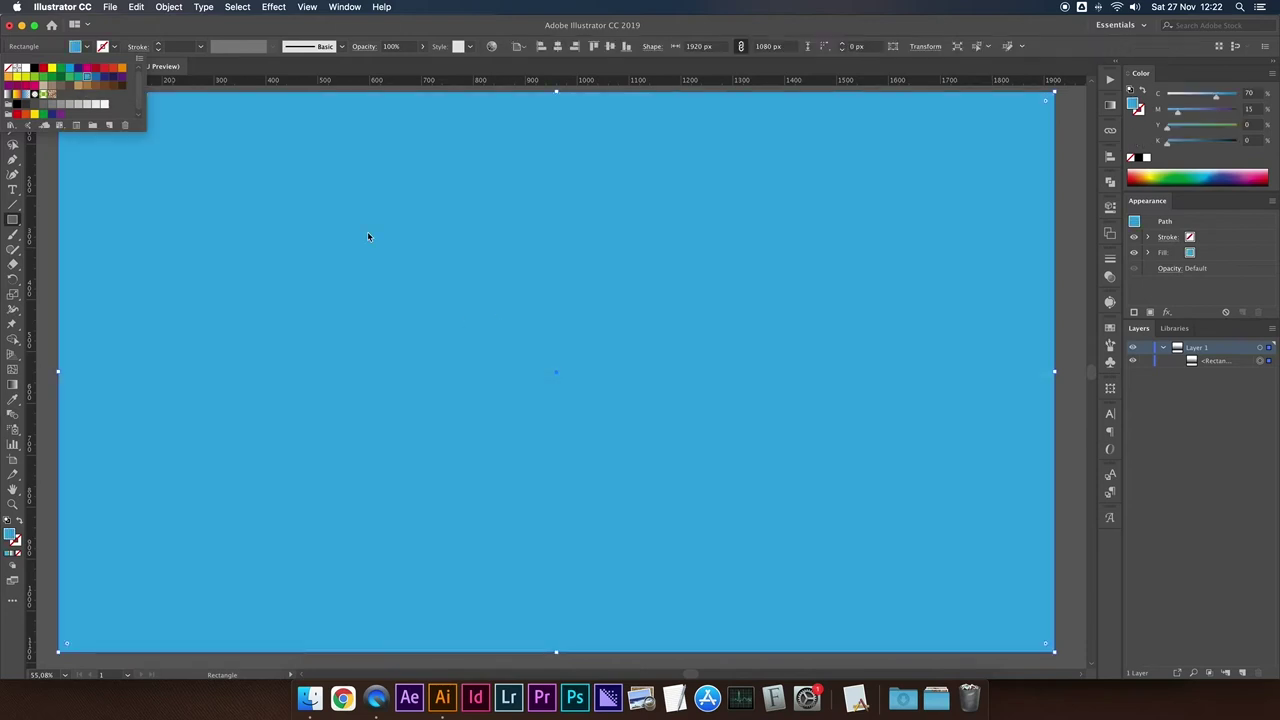
pyautogui.click(14, 86)
pyautogui.click(44, 125)
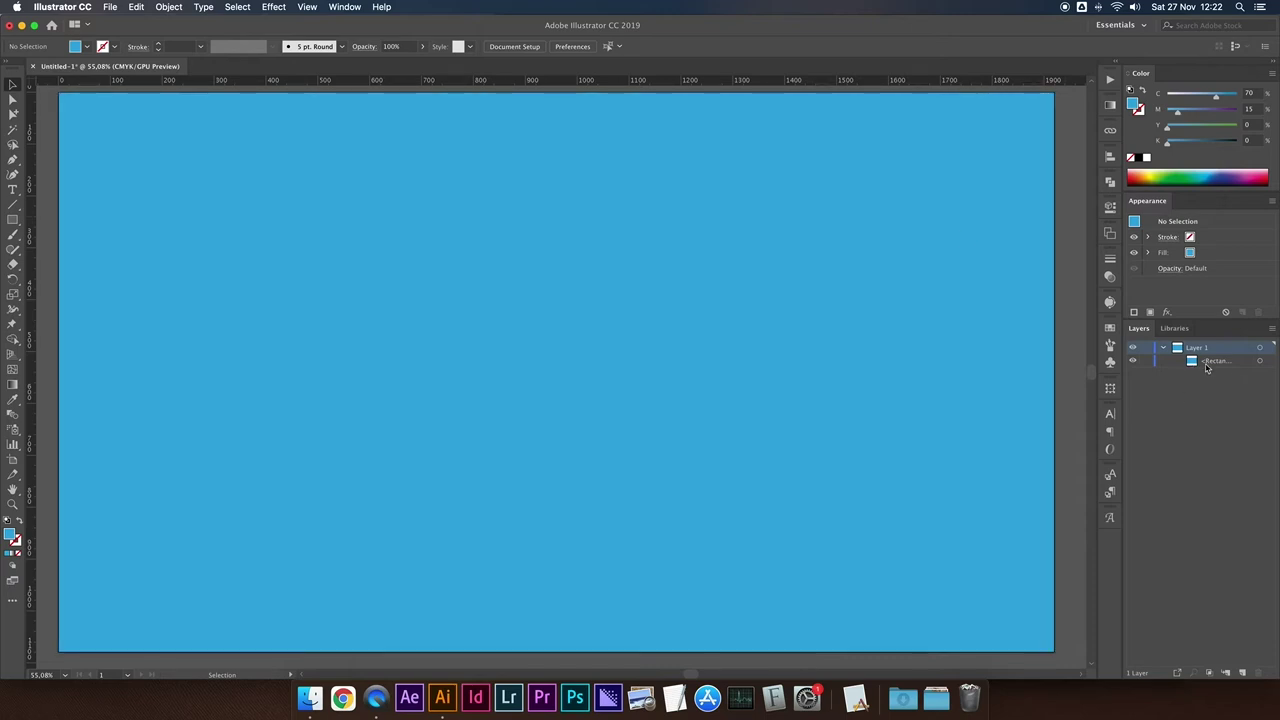
pyautogui.click(1268, 362)
pyautogui.click(1147, 361)
# - Drag the camera PNG from the SCONTORNO folder onto the artboard
pyautogui.click(309, 697)
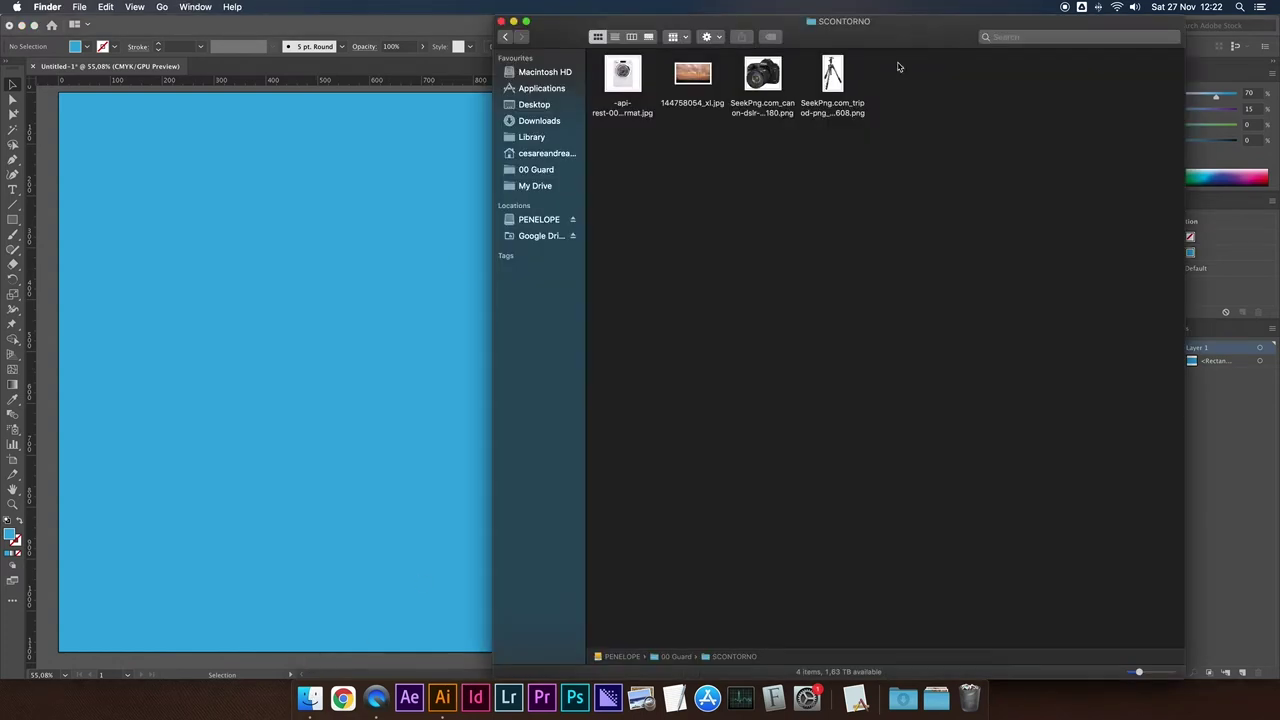
pyautogui.moveTo(762, 80); pyautogui.dragTo(355, 245)
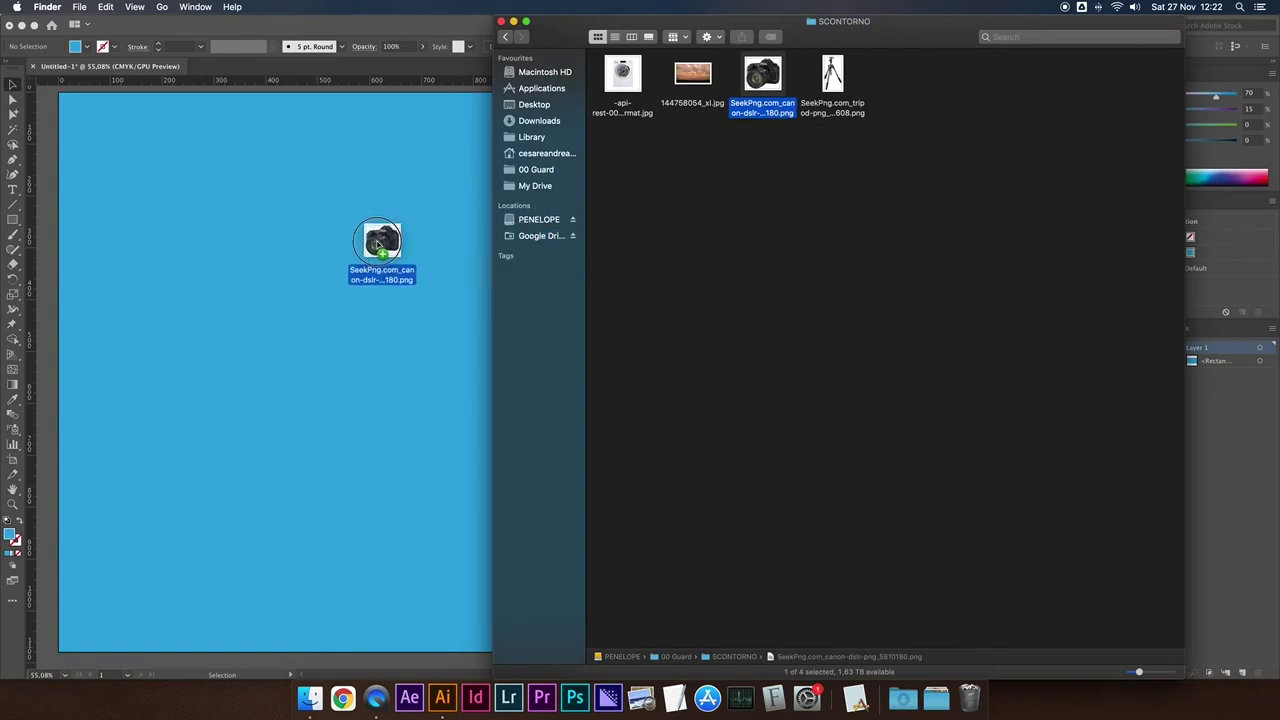
pyautogui.moveTo(400, 240); pyautogui.dragTo(400, 240)
pyautogui.moveTo(378, 185)
pyautogui.mouseDown()
pyautogui.moveTo(800, 240)
pyautogui.moveTo(910, 199)
pyautogui.mouseUp()
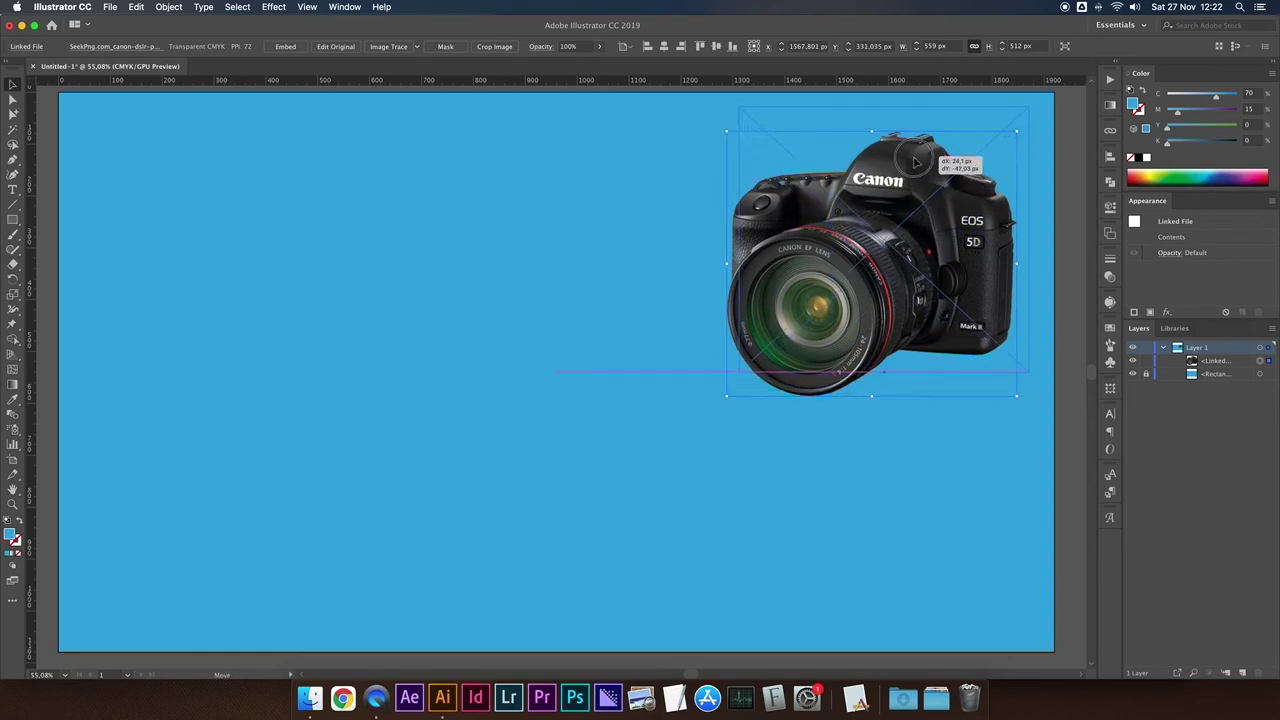
# - Position the camera image at the artboard's upper right
pyautogui.moveTo(908, 193); pyautogui.dragTo(928, 174)
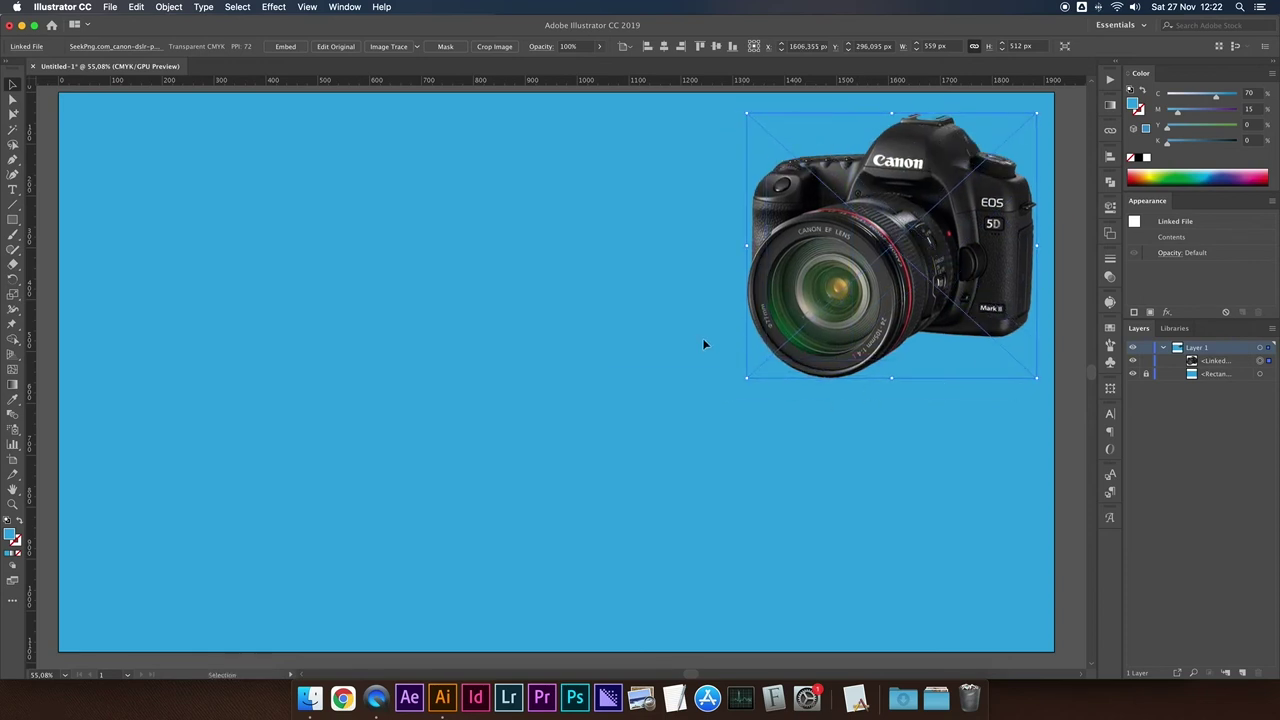
pyautogui.click(1063, 328)
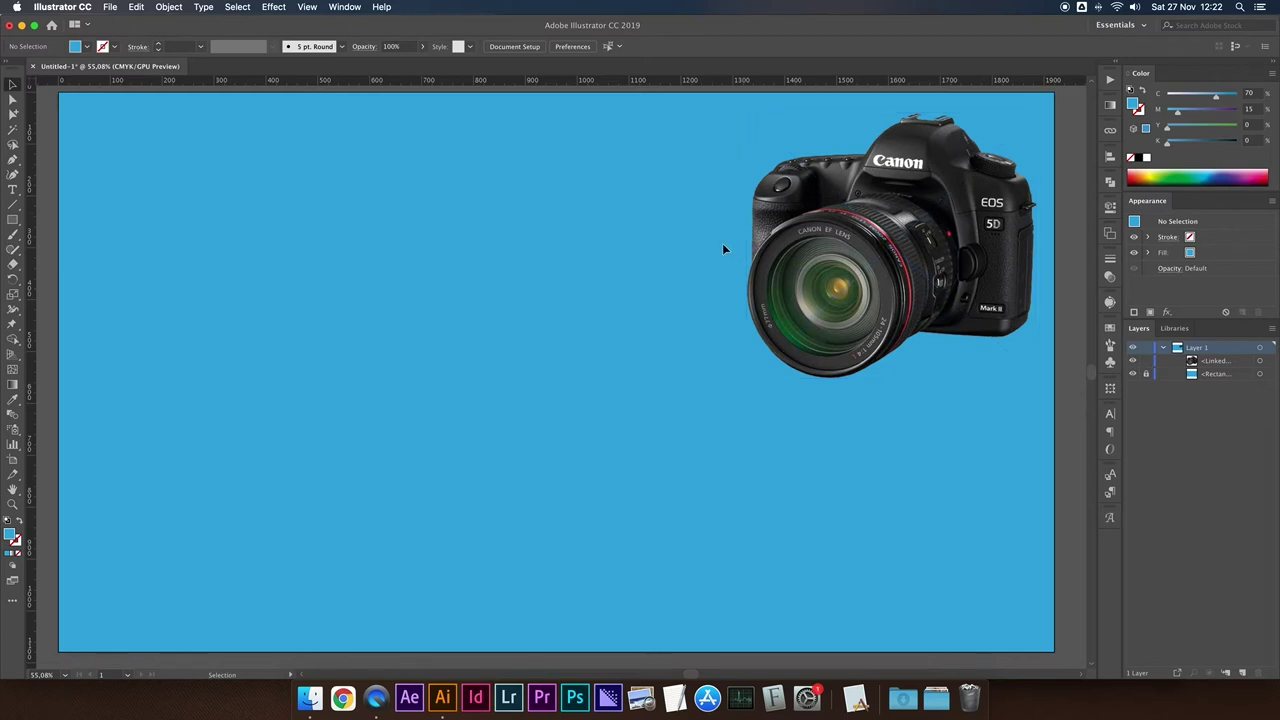
pyautogui.moveTo(825, 212); pyautogui.dragTo(645, 313)
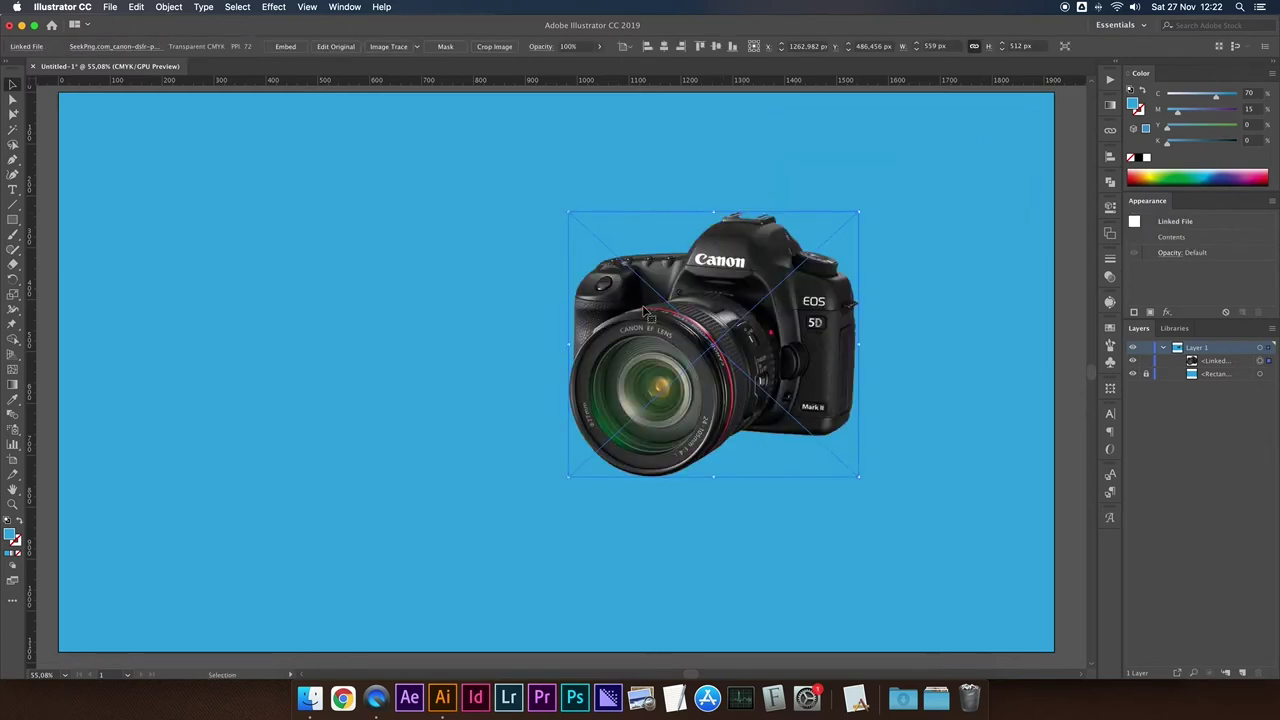
pyautogui.moveTo(788, 373); pyautogui.dragTo(962, 265)
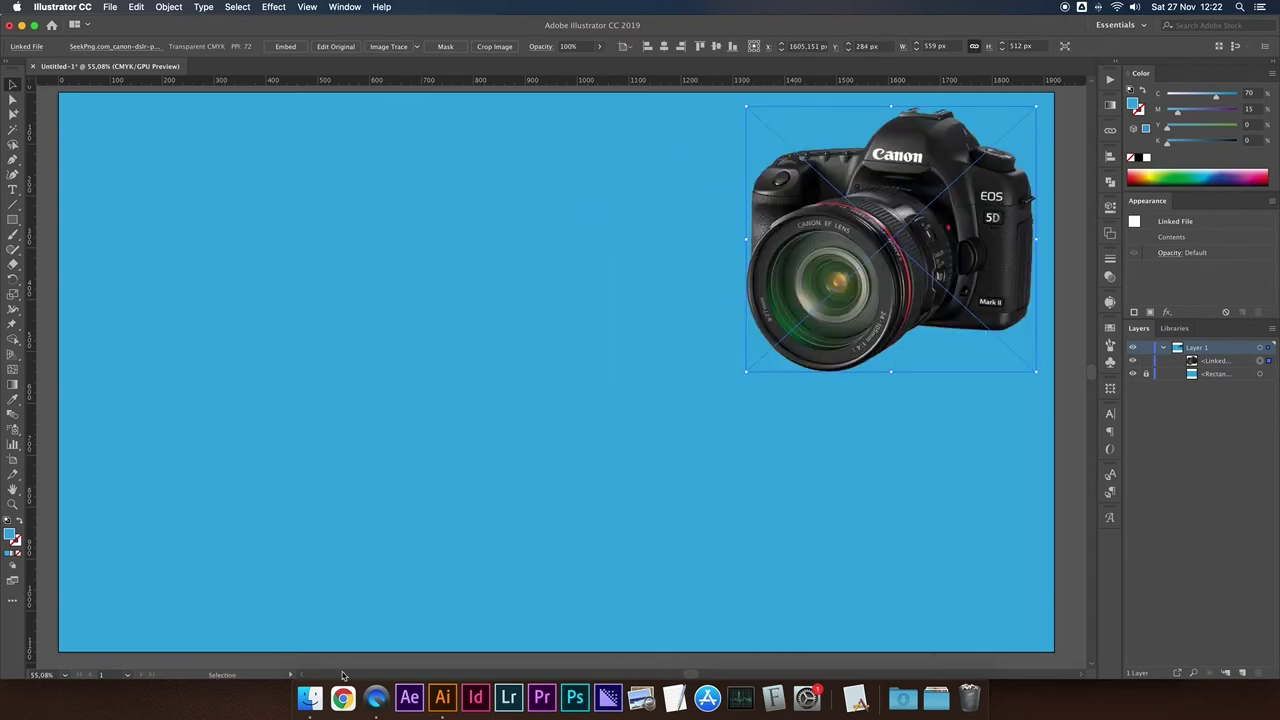
pyautogui.click(310, 697)
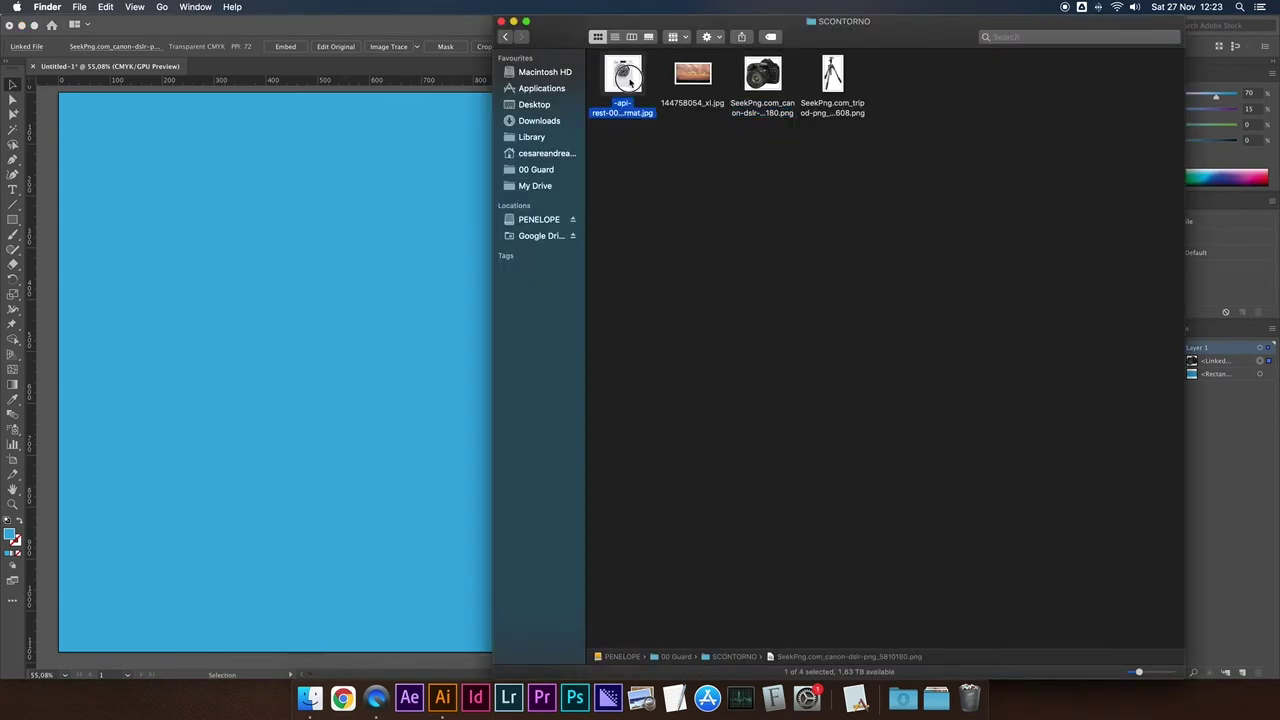
# - Place the washing-machine JPG and align it to the artboard's horizontal and vertical centre
pyautogui.moveTo(624, 76)
pyautogui.mouseDown()
pyautogui.moveTo(390, 330)
pyautogui.moveTo(568, 348)
pyautogui.mouseUp()
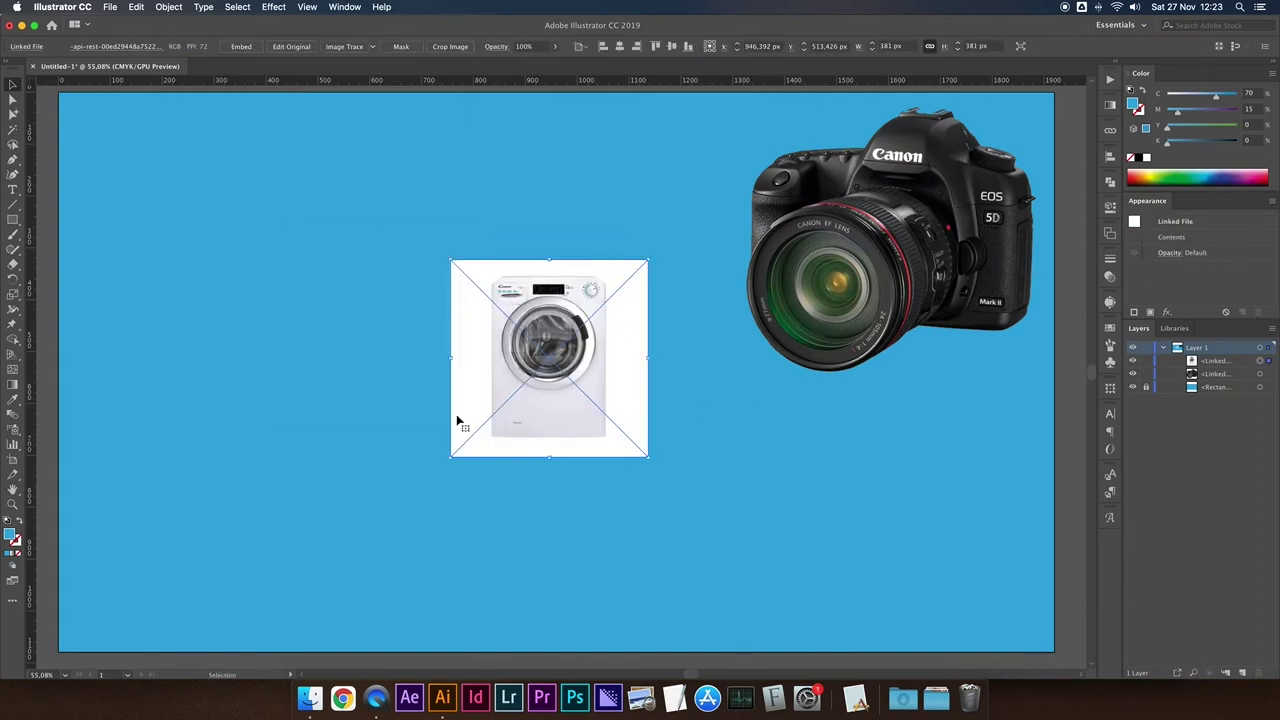
pyautogui.click(348, 317)
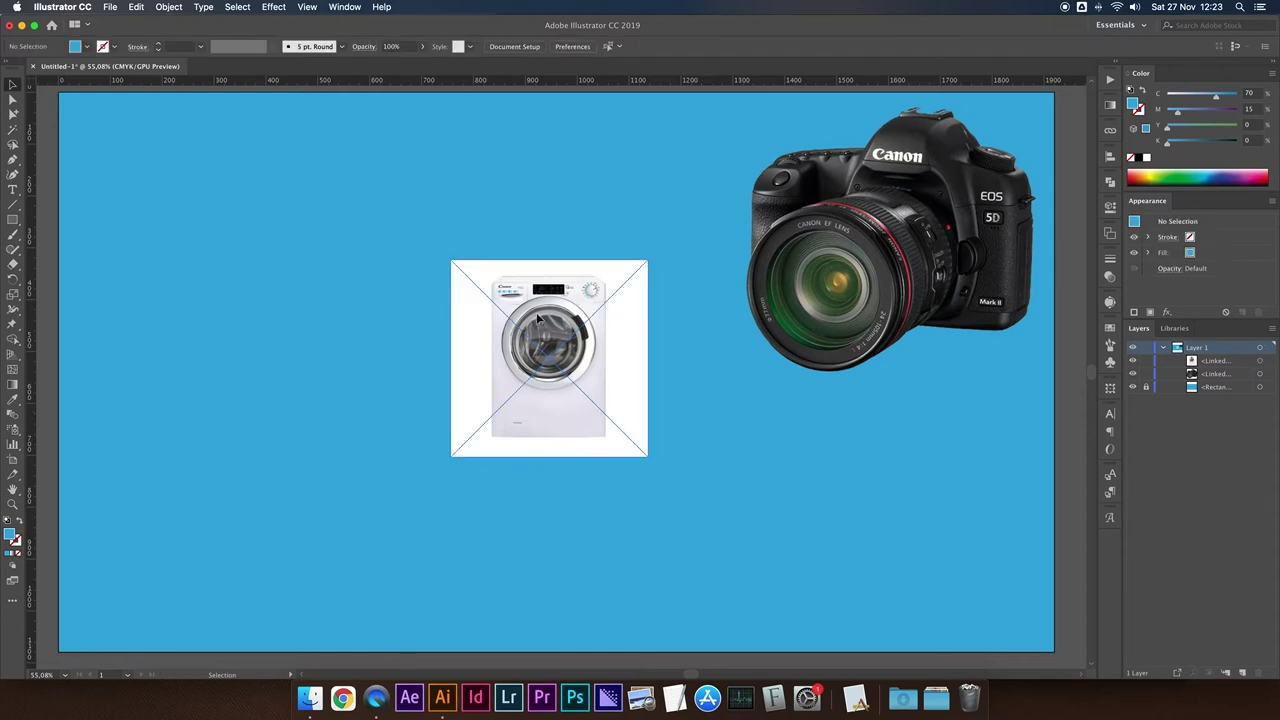
pyautogui.click(537, 318)
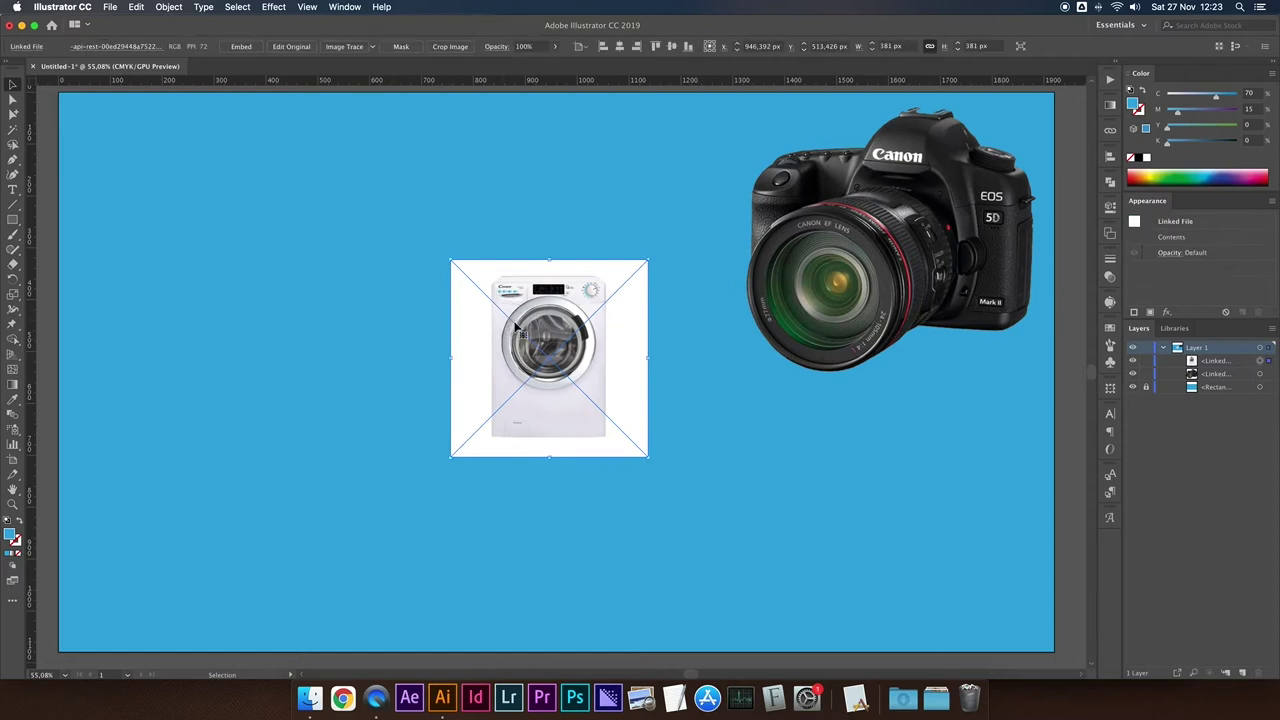
pyautogui.click(619, 46)
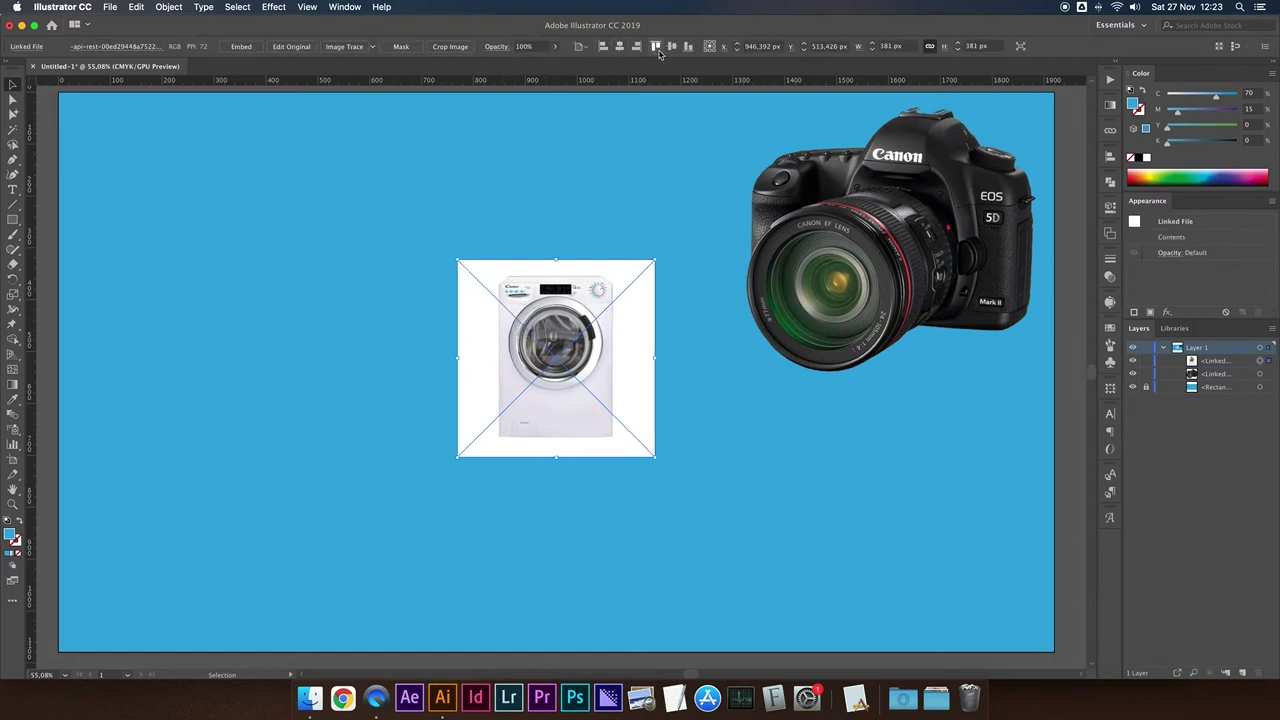
pyautogui.click(671, 46)
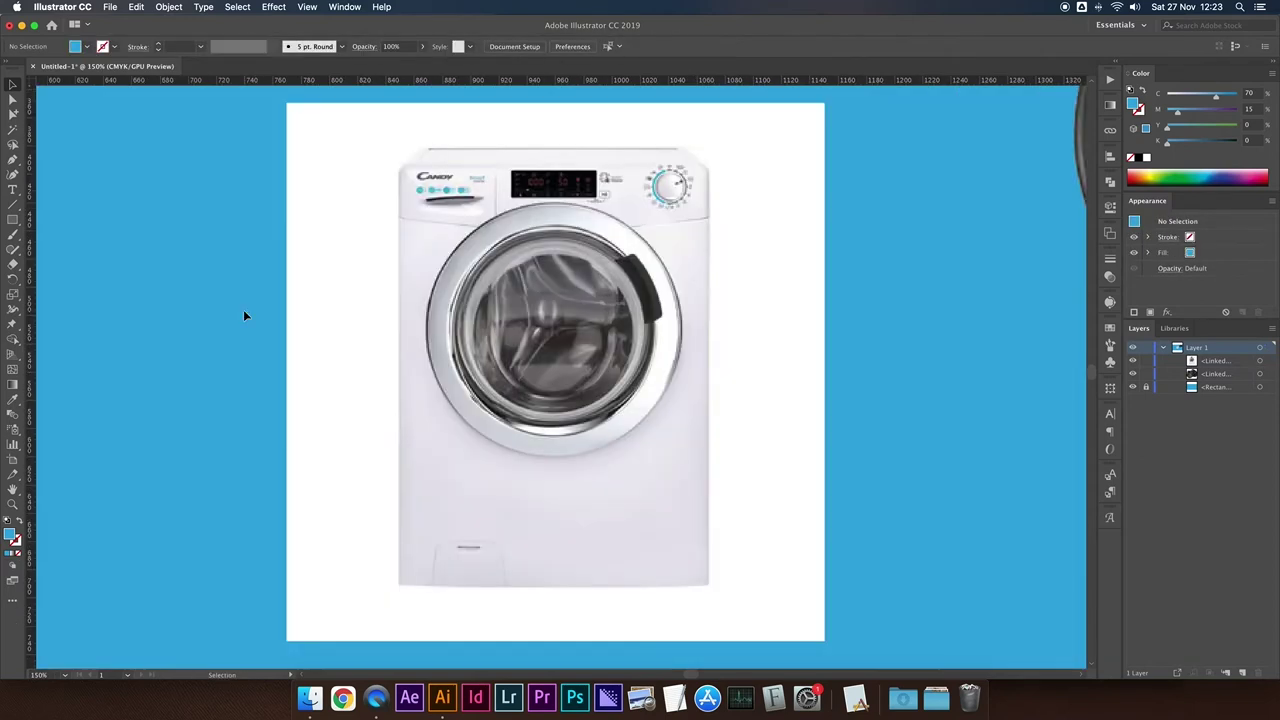
# - Trace a closed Pen path over the washing machine body's four corners, then select it
pyautogui.press('p')
pyautogui.click(398, 177)
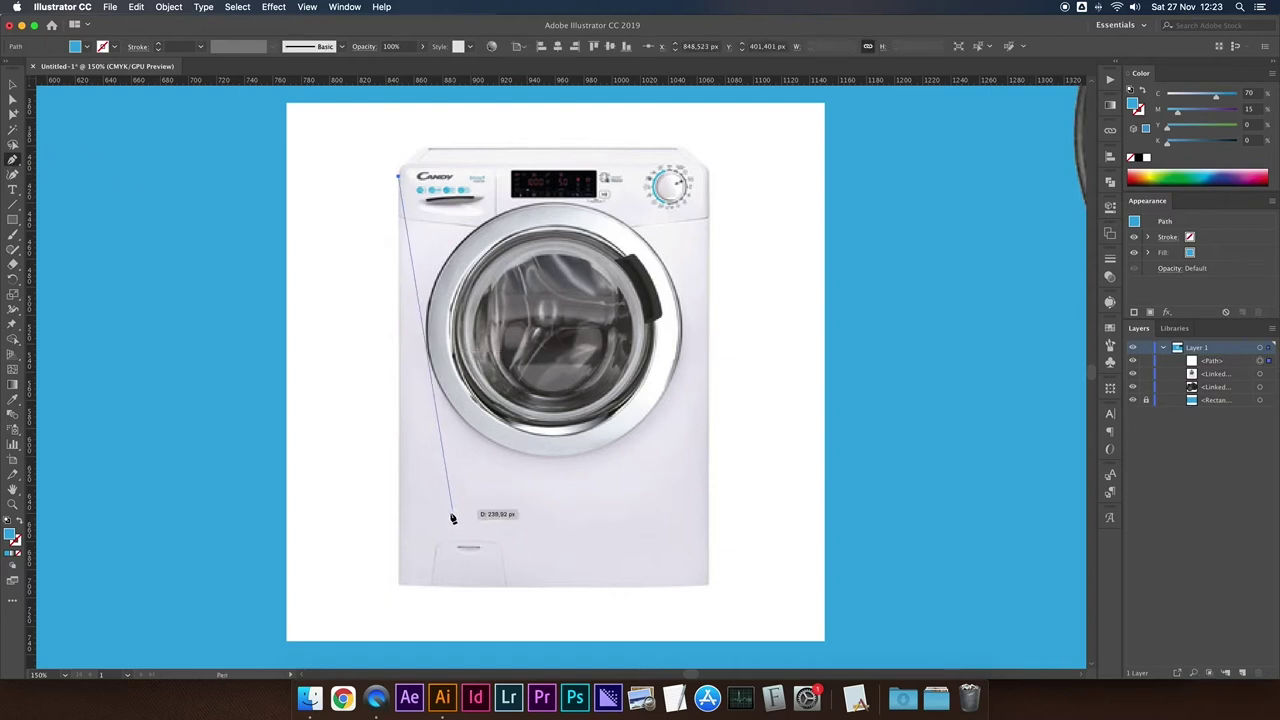
pyautogui.click(399, 585)
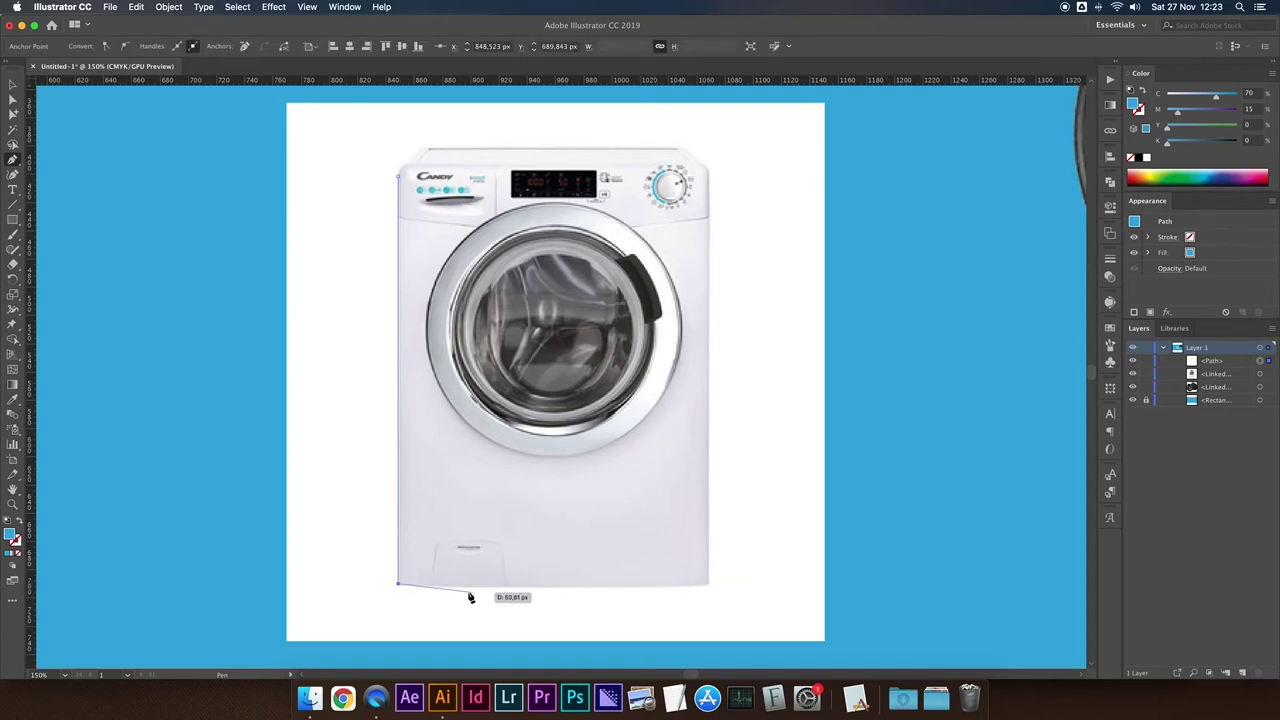
pyautogui.moveTo(559, 587); pyautogui.dragTo(706, 588)
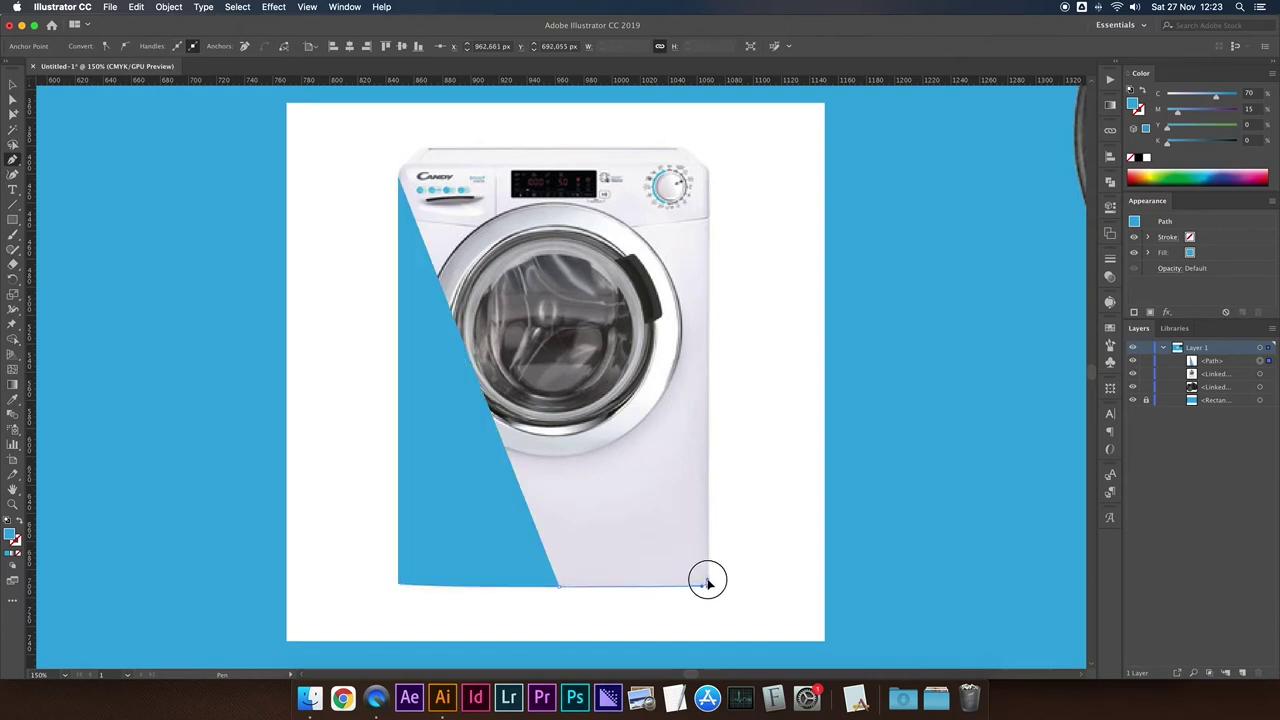
pyautogui.click(707, 583)
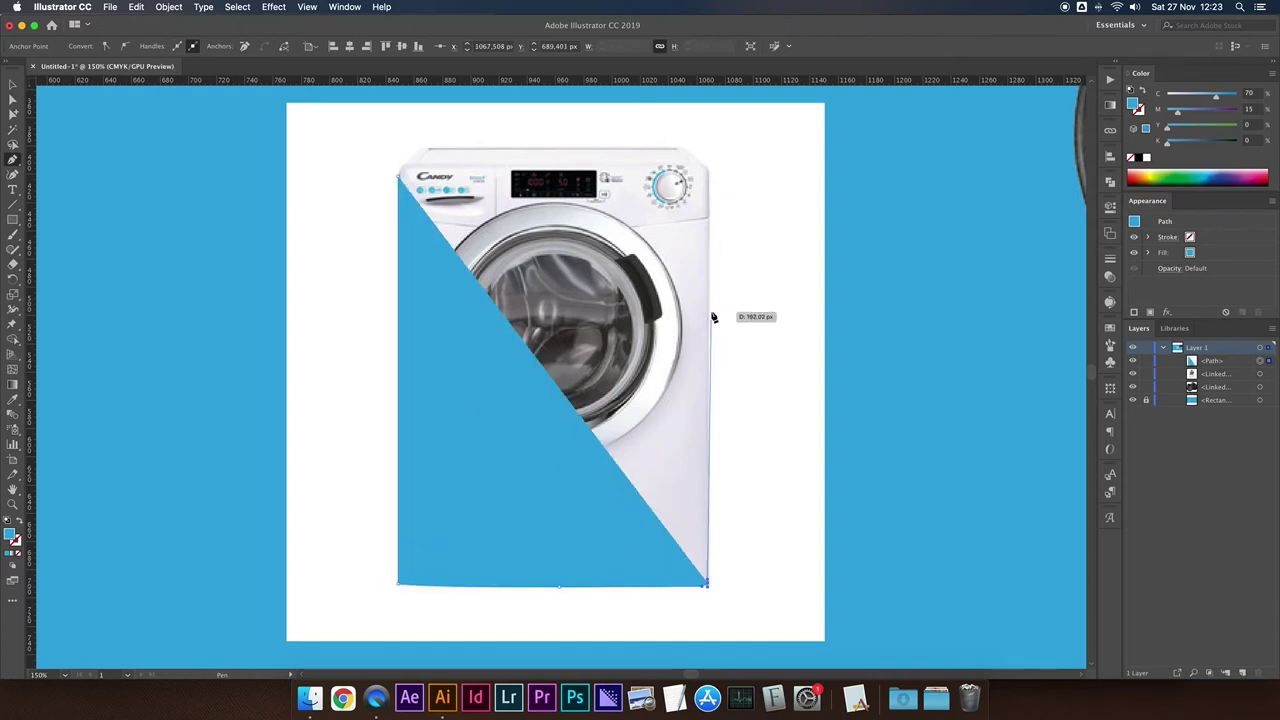
pyautogui.click(709, 178)
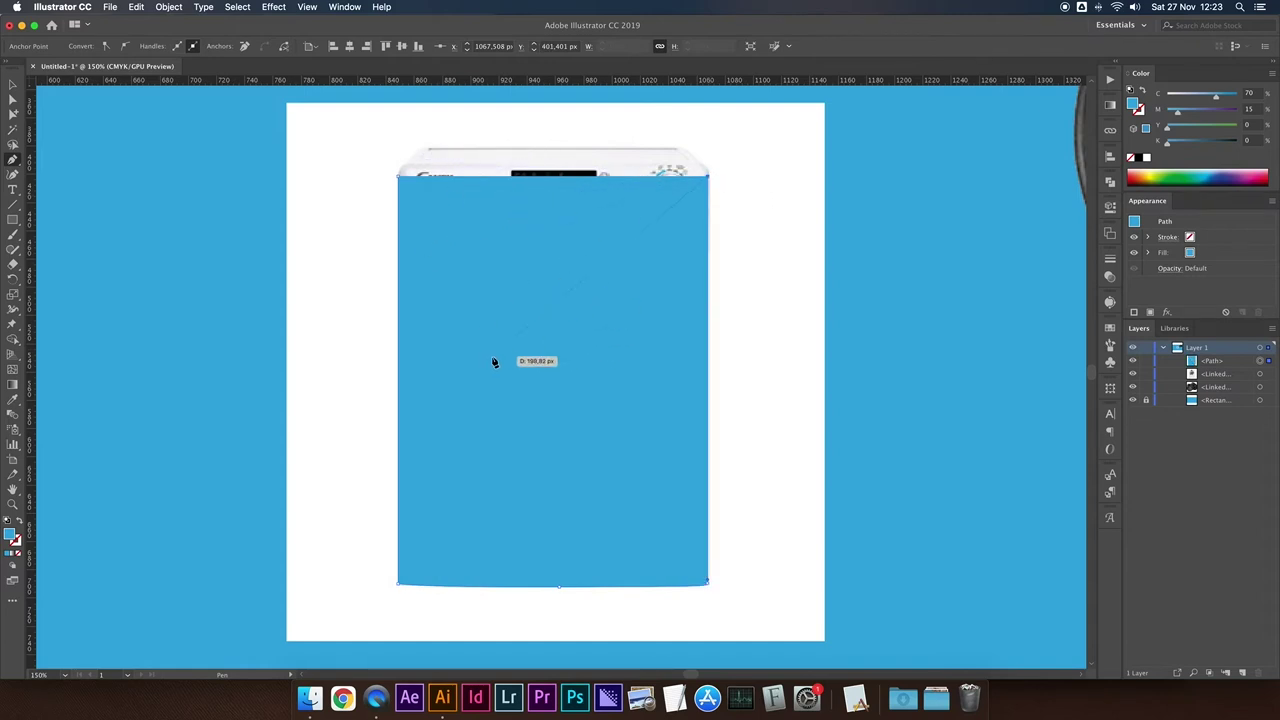
pyautogui.click(12, 87)
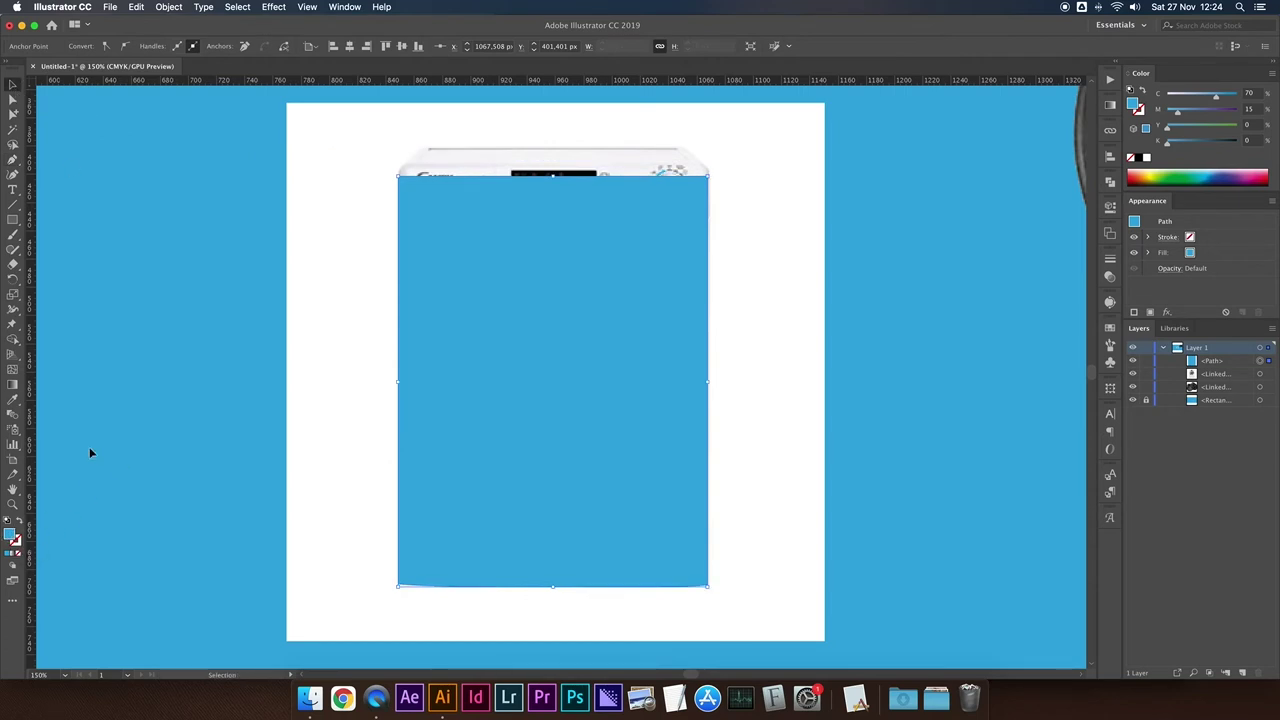
pyautogui.click(463, 383)
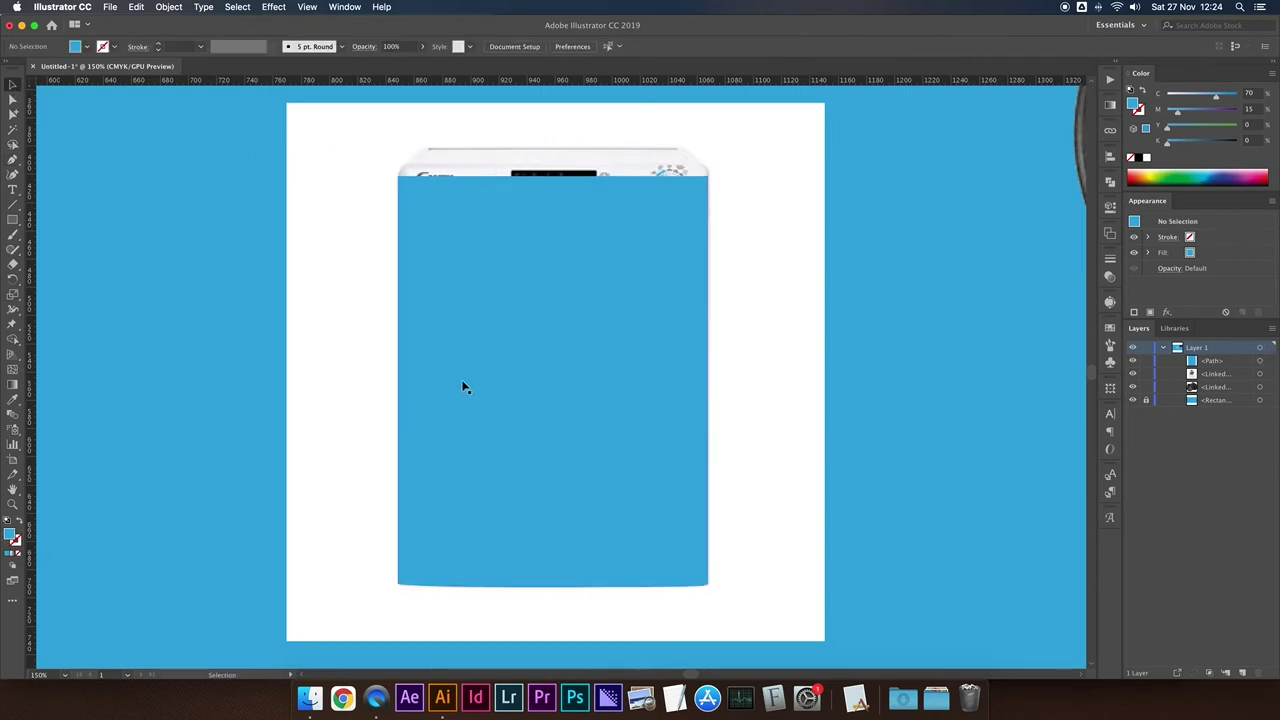
# - Remove the path's fill and redraw the outline around the rounded top-right corner
pyautogui.click(88, 47)
pyautogui.click(10, 68)
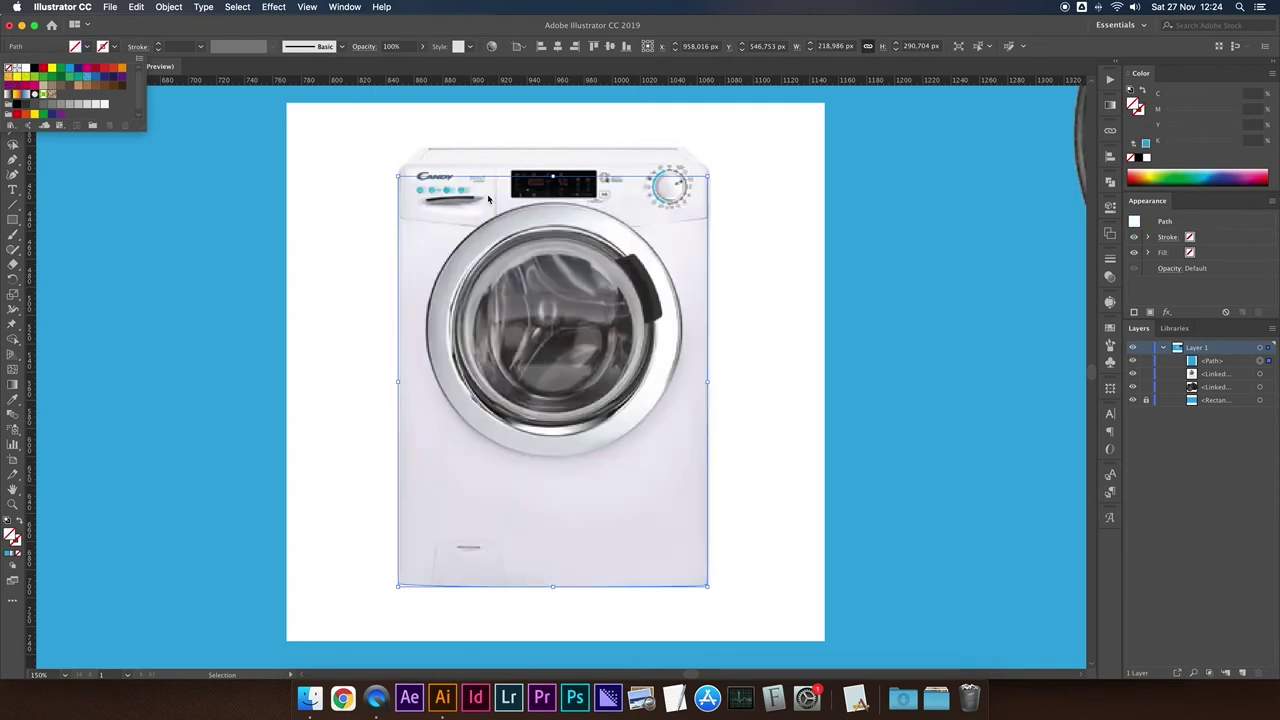
pyautogui.press('p')
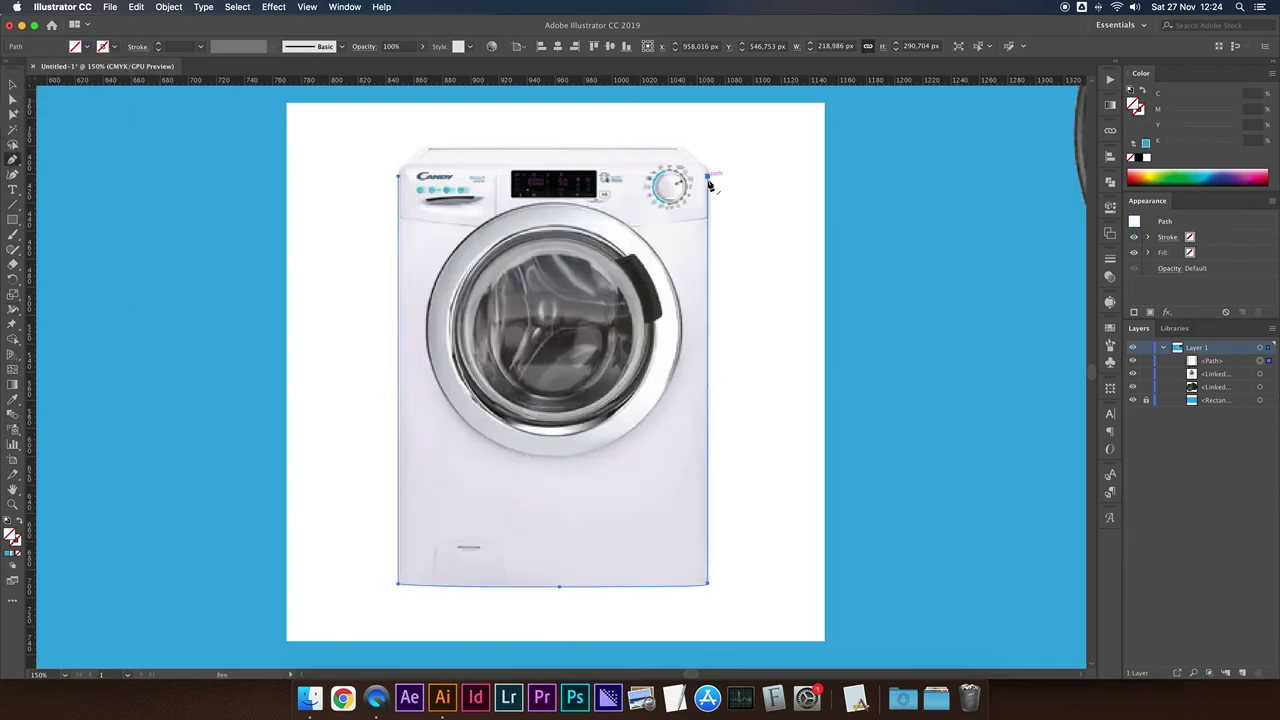
pyautogui.click(708, 178)
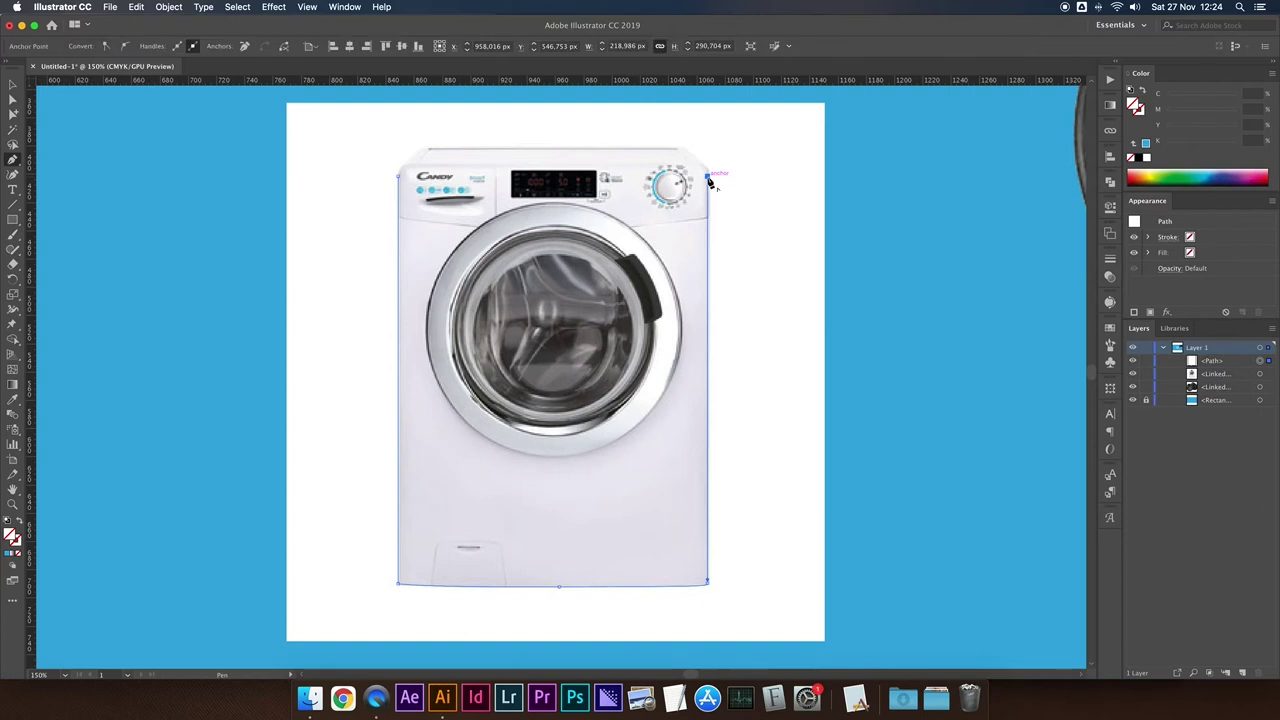
pyautogui.press('super+equal')
pyautogui.press('super+equal')
pyautogui.press('super+equal')
pyautogui.press('super+equal')
pyautogui.moveTo(525, 308)
pyautogui.mouseDown()
pyautogui.moveTo(491, 280)
pyautogui.moveTo(363, 253)
pyautogui.mouseUp()
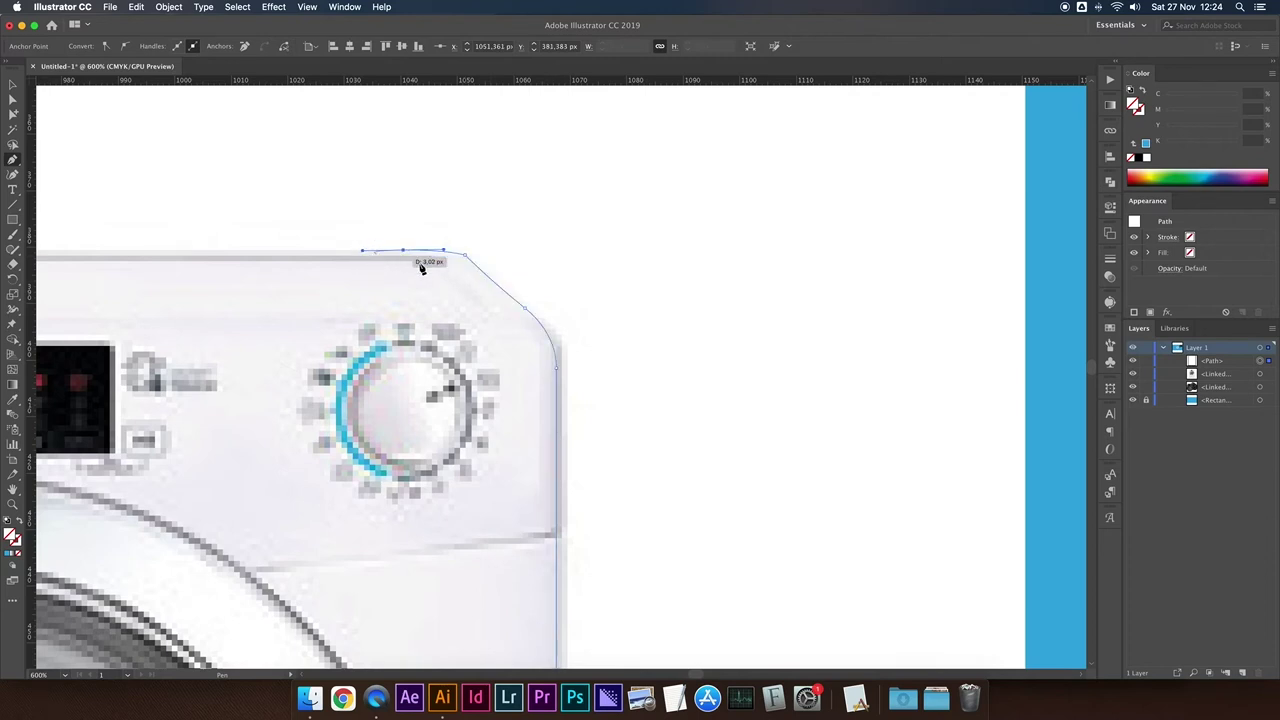
pyautogui.moveTo(309, 286); pyautogui.dragTo(986, 260)
pyautogui.click(115, 229)
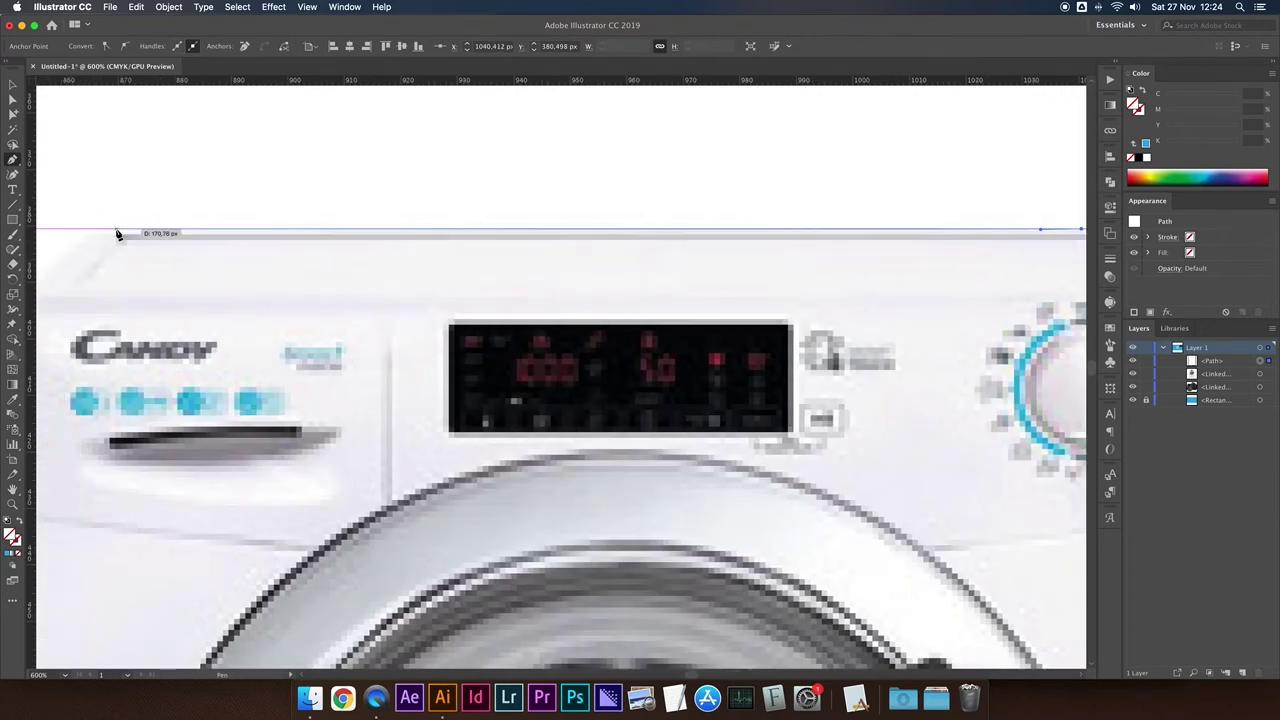
# - Curve the outline around the rounded top-left corner, then zoom out and deselect
pyautogui.moveTo(208, 288); pyautogui.dragTo(646, 273)
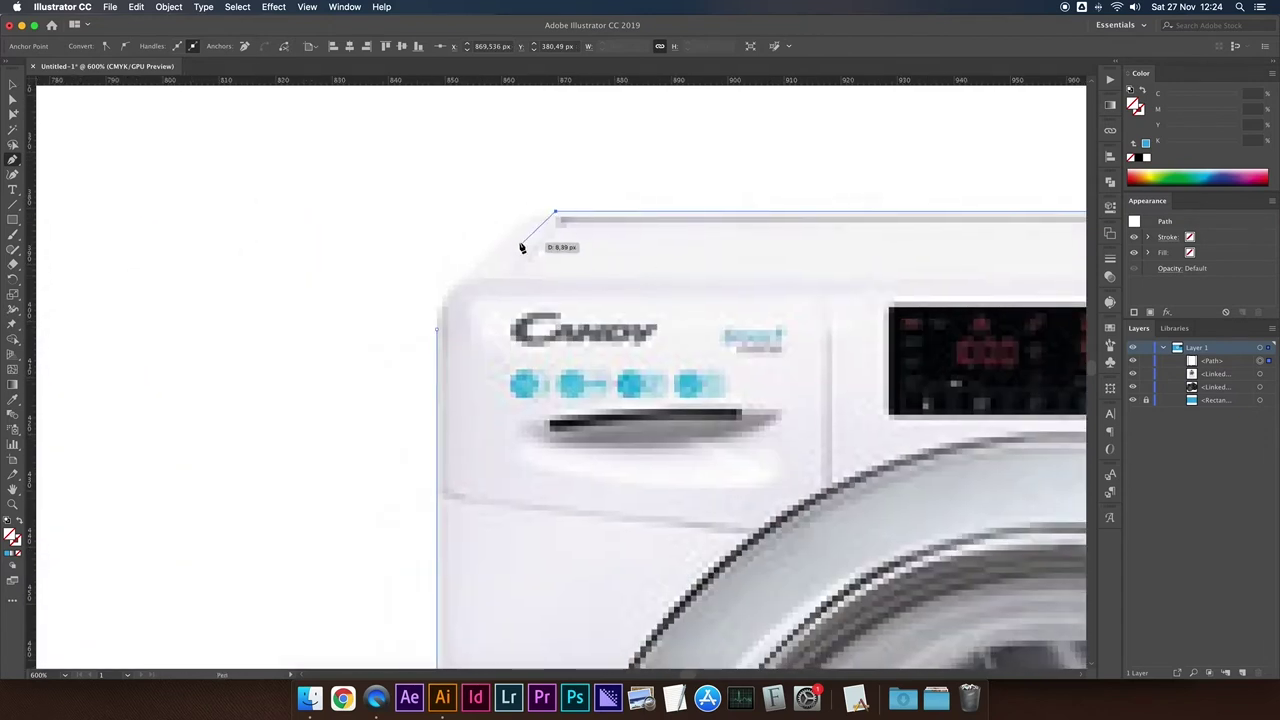
pyautogui.moveTo(516, 234); pyautogui.dragTo(494, 250)
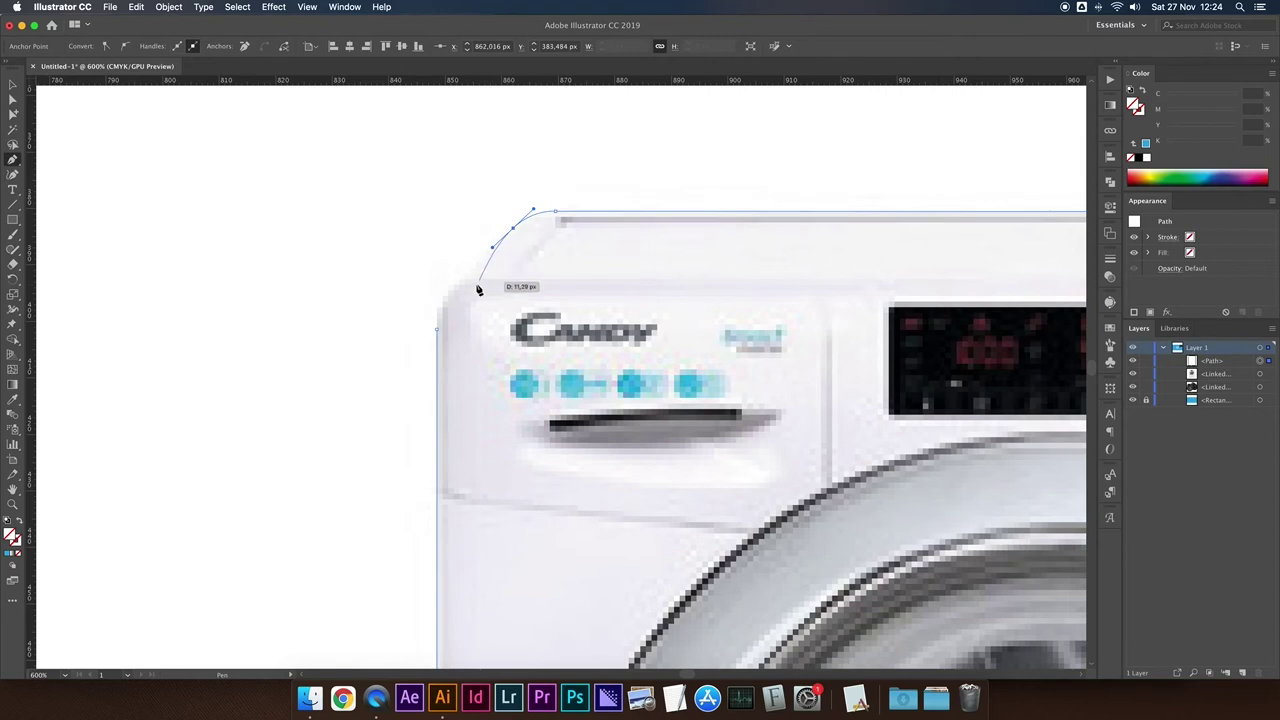
pyautogui.click(439, 331)
pyautogui.moveTo(439, 331); pyautogui.dragTo(440, 370)
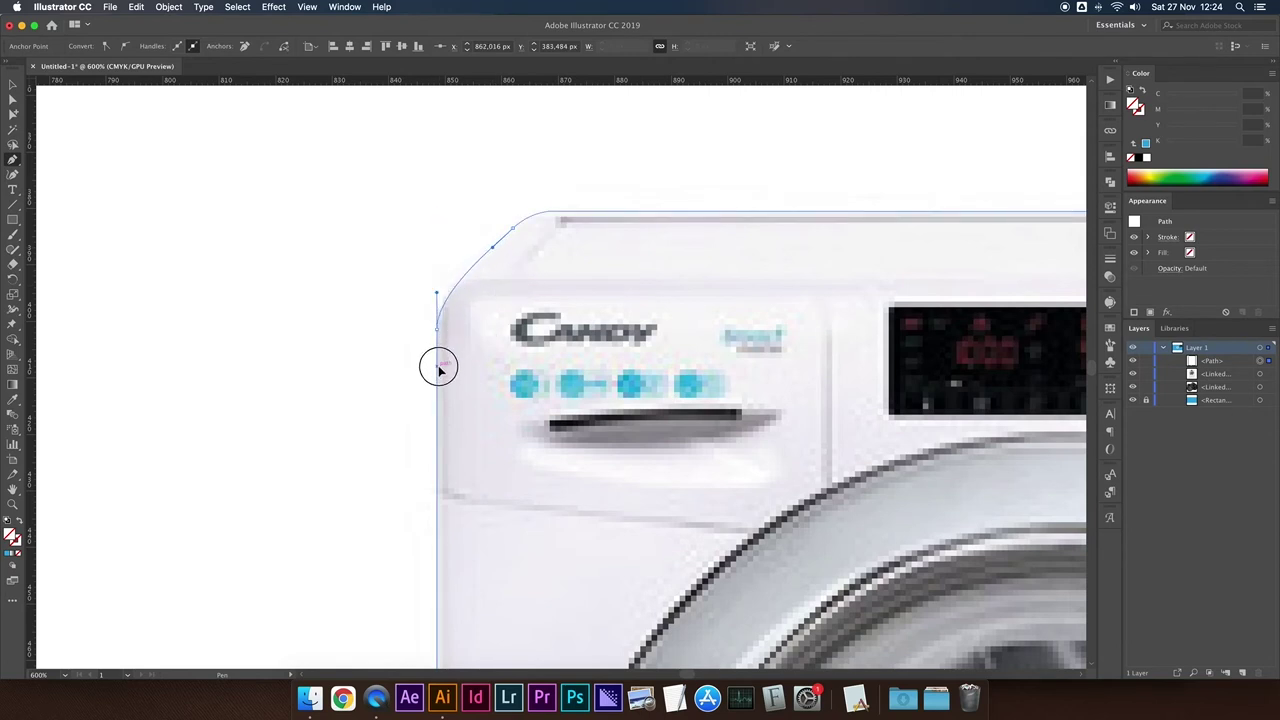
pyautogui.press('super+minus')
pyautogui.press('super+minus')
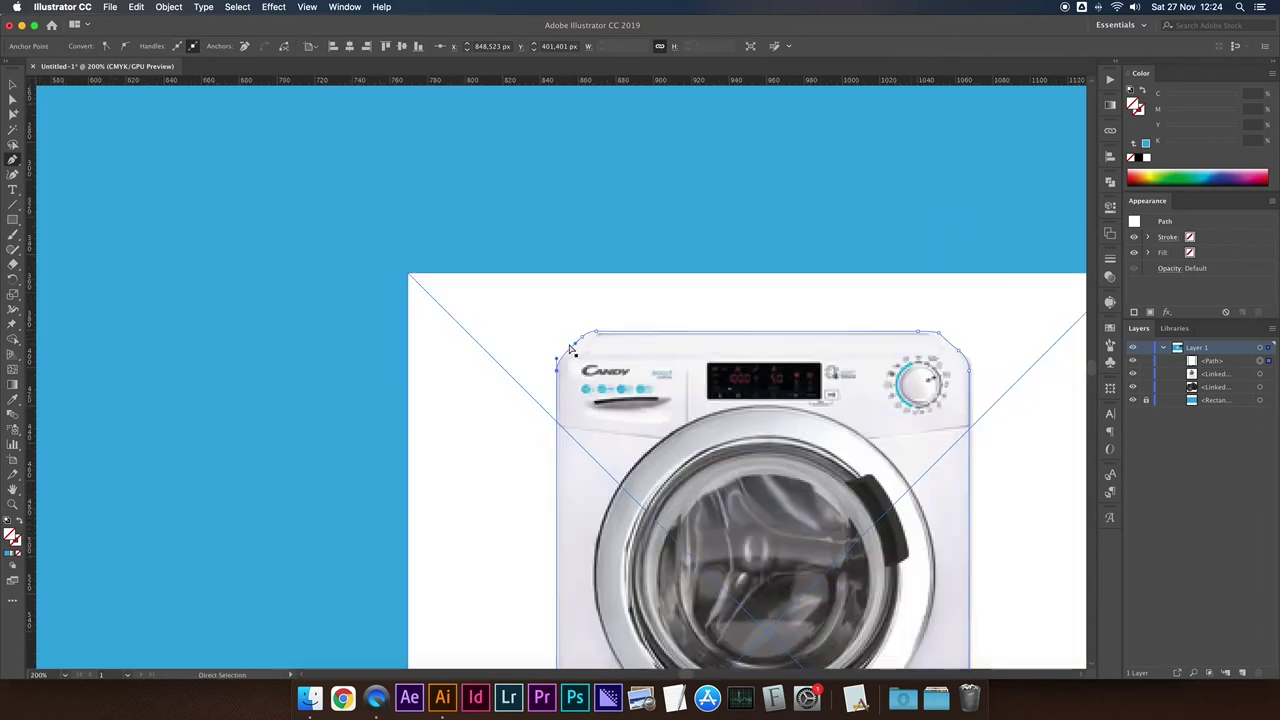
pyautogui.press('super+minus')
pyautogui.click(1200, 364)
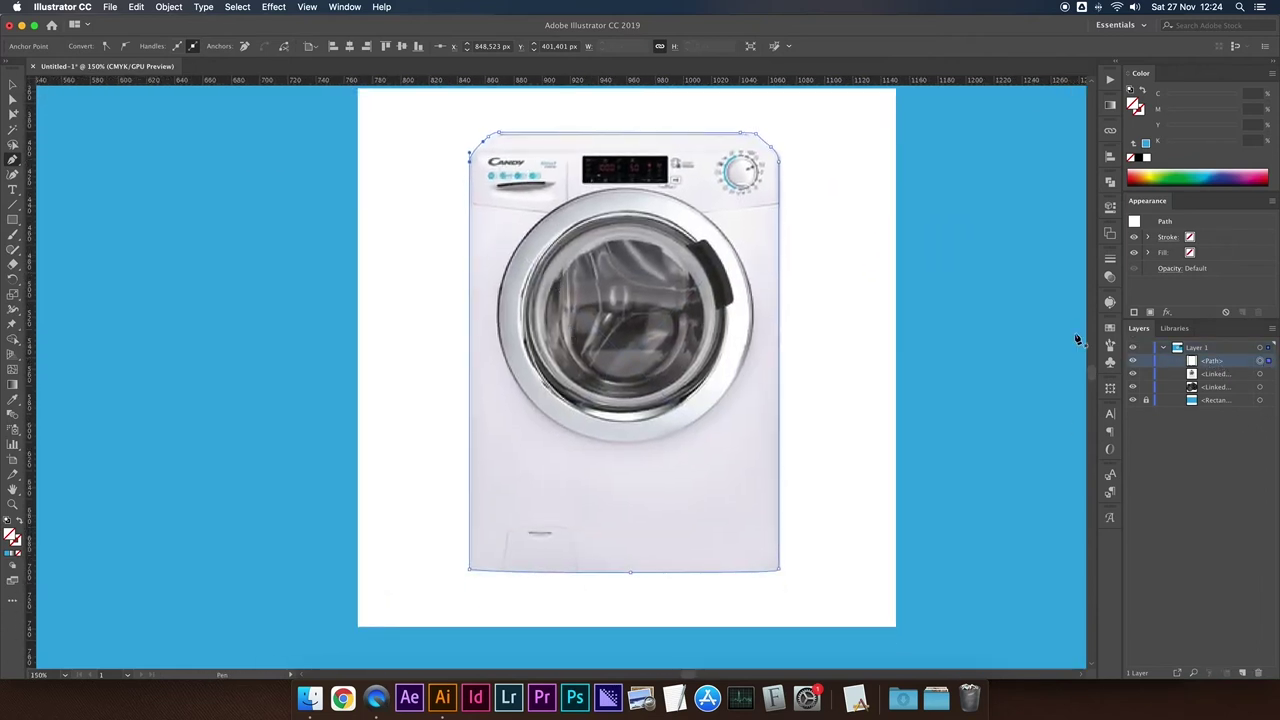
pyautogui.click(12, 85)
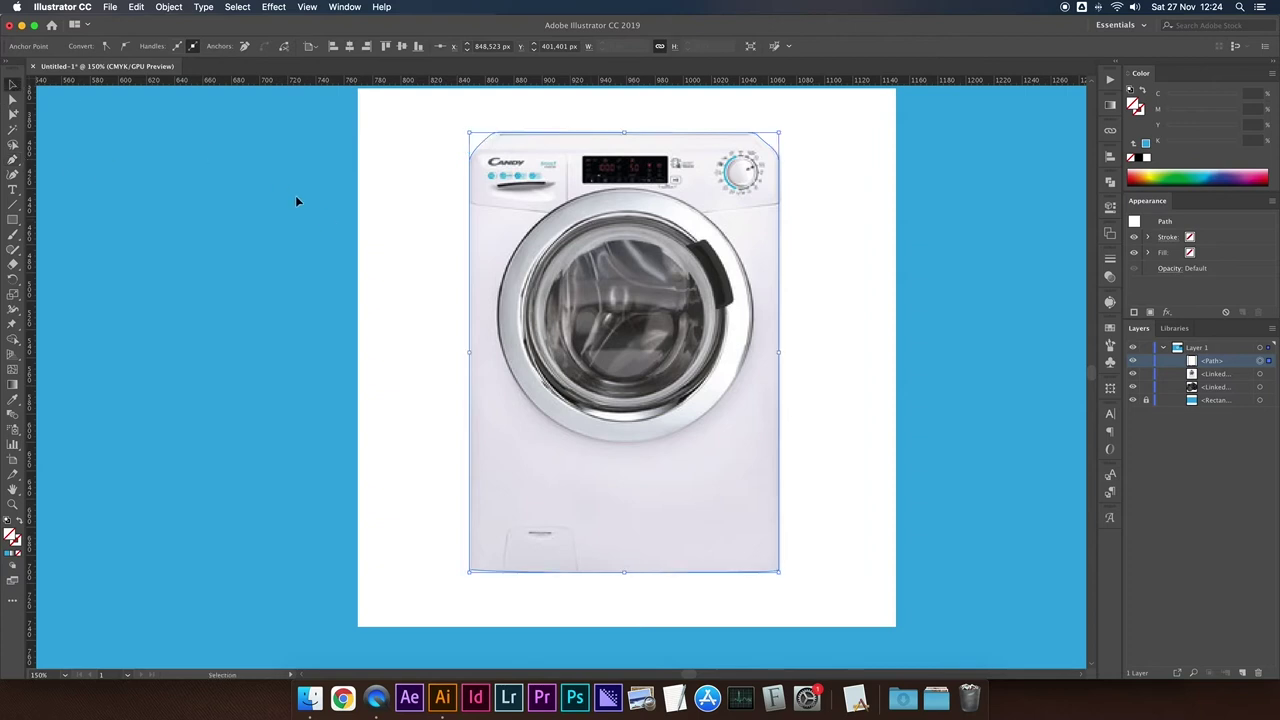
# - Delete the duplicate linked washing-machine image from Layer 1
pyautogui.click(250, 194)
pyautogui.press('super+semicolon')
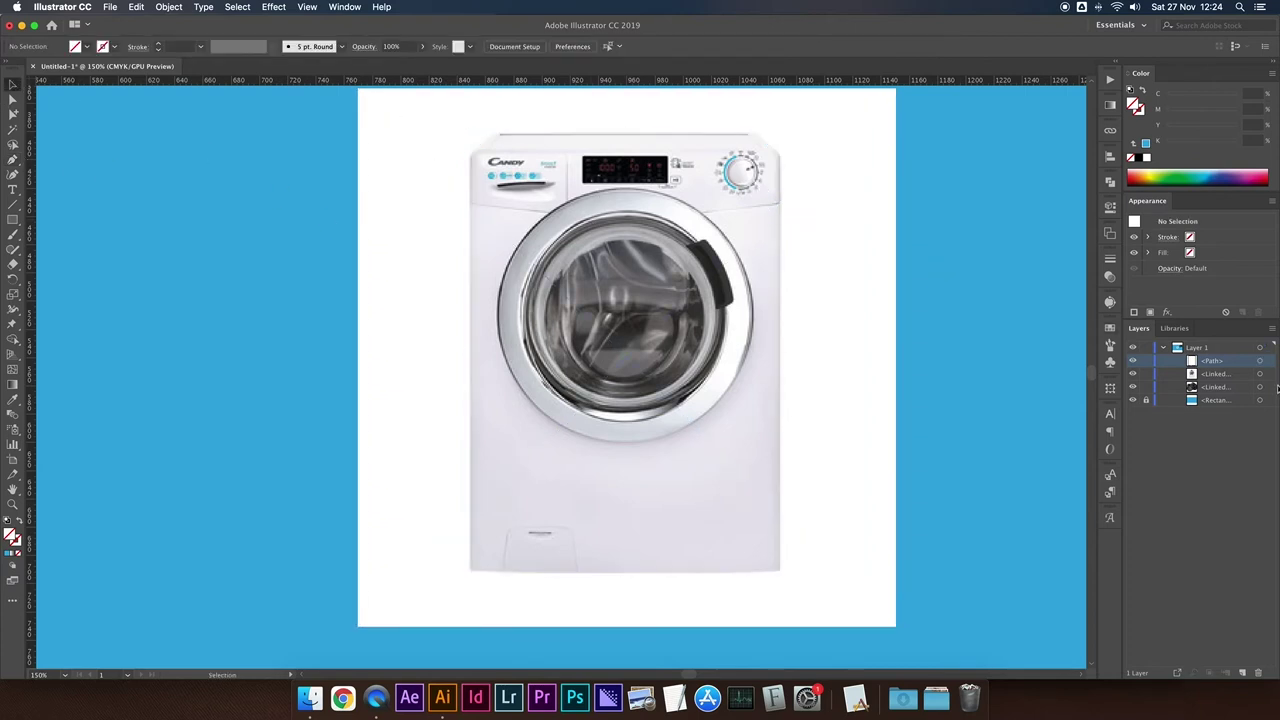
pyautogui.click(1268, 361)
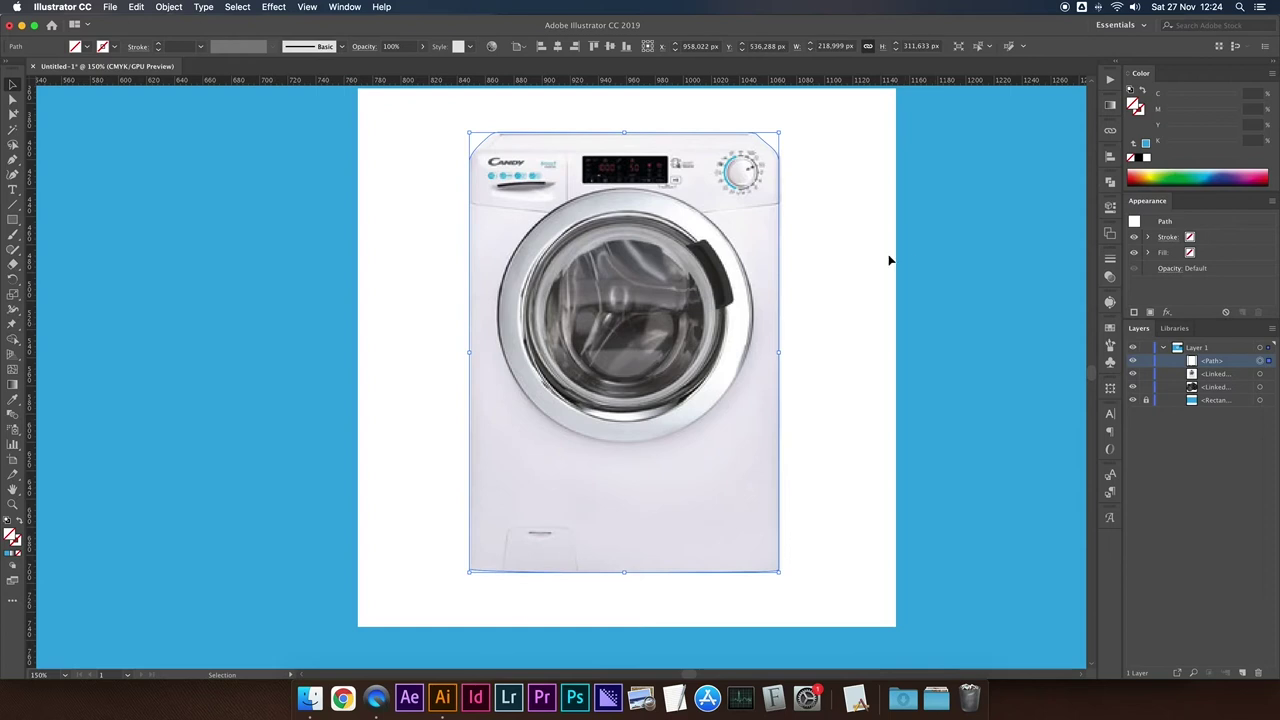
pyautogui.press('super+semicolon')
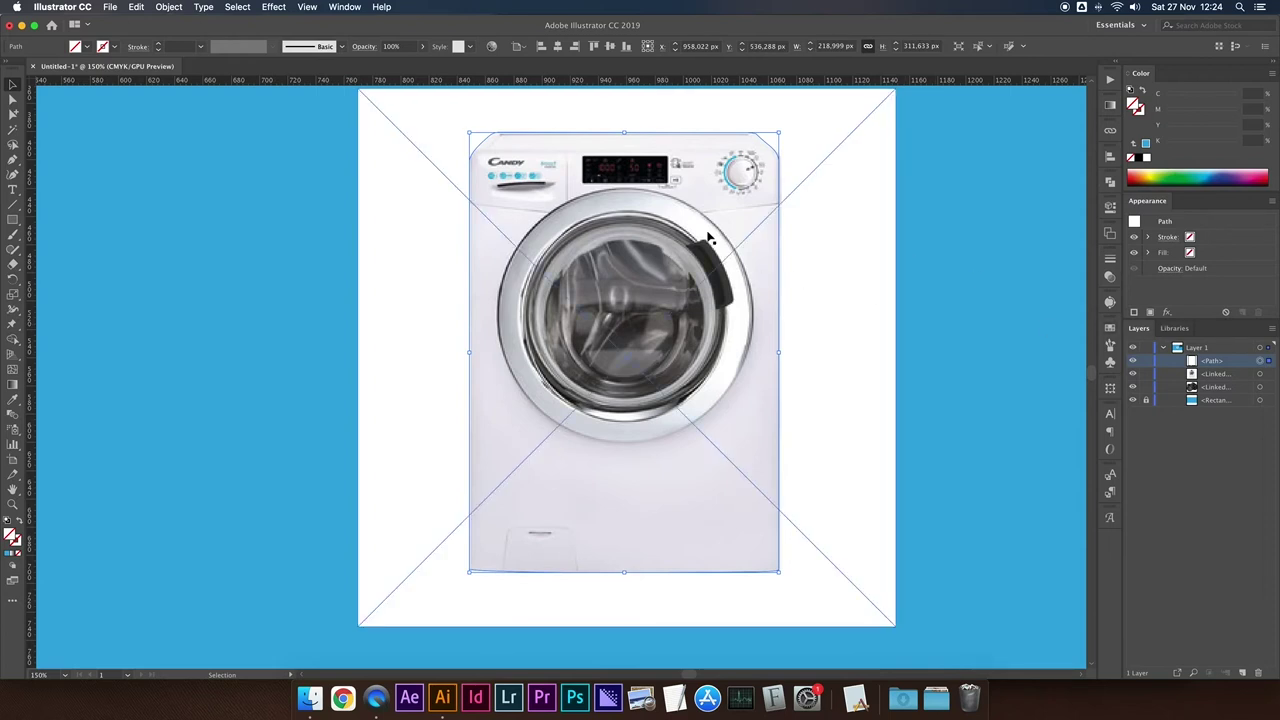
pyautogui.click(1220, 388)
pyautogui.press('Delete')
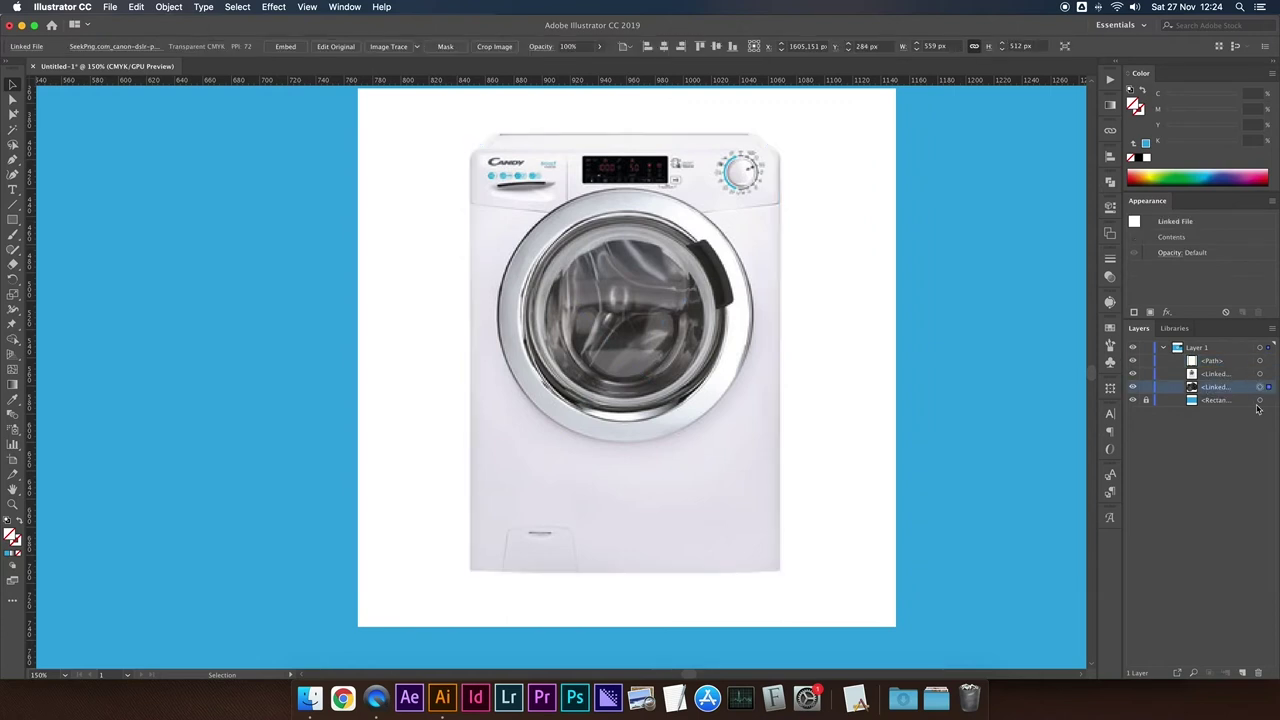
# - Restack the outline path directly above the image and select both
pyautogui.click(1261, 361)
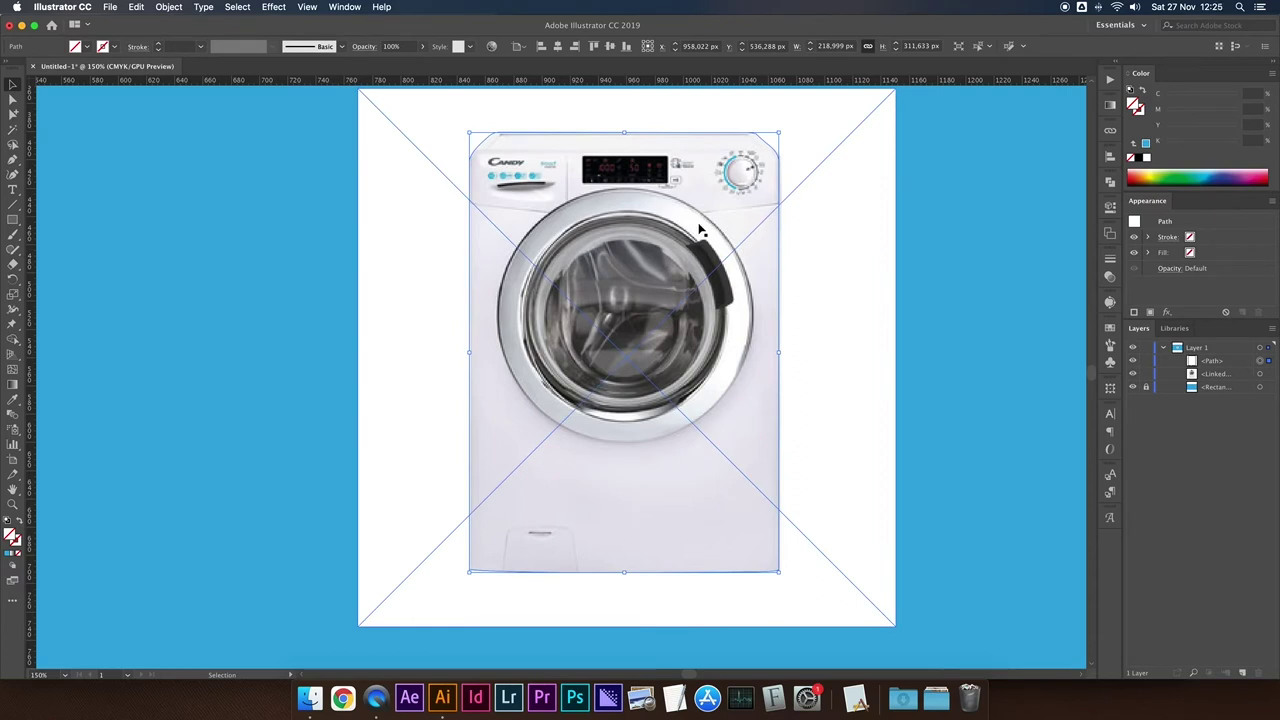
pyautogui.moveTo(1207, 365); pyautogui.dragTo(1213, 382)
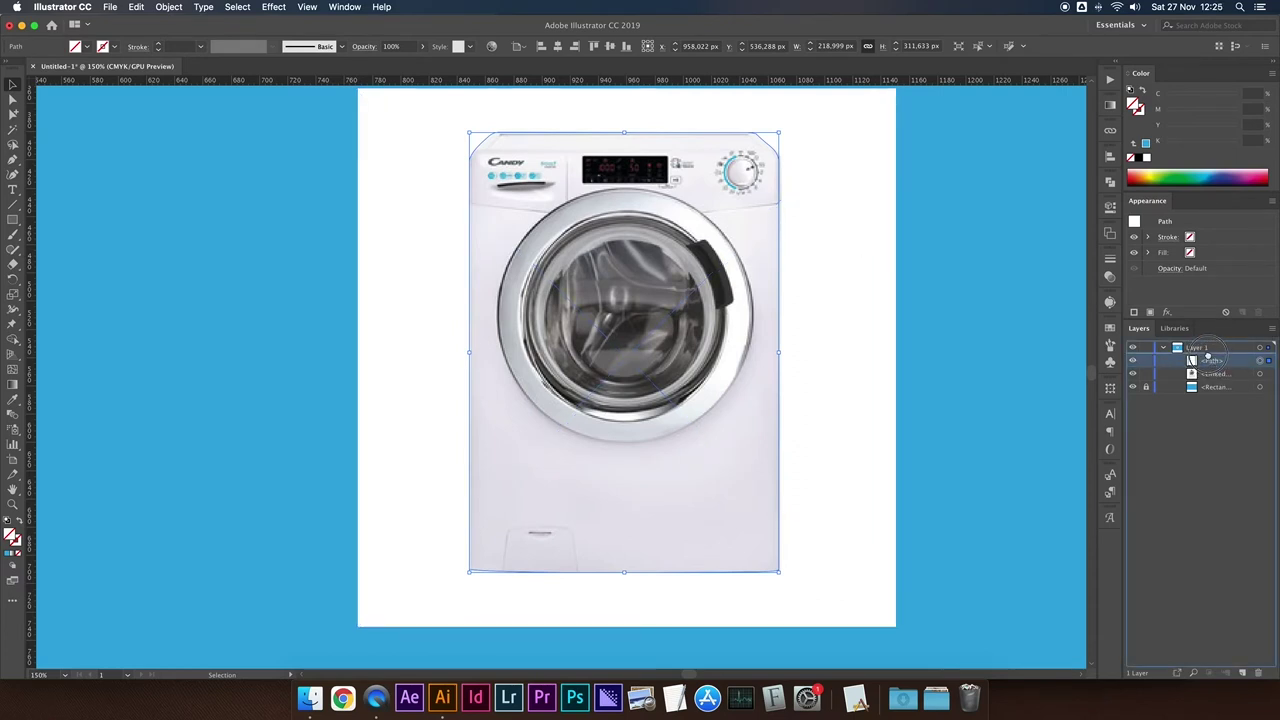
pyautogui.click(1216, 374)
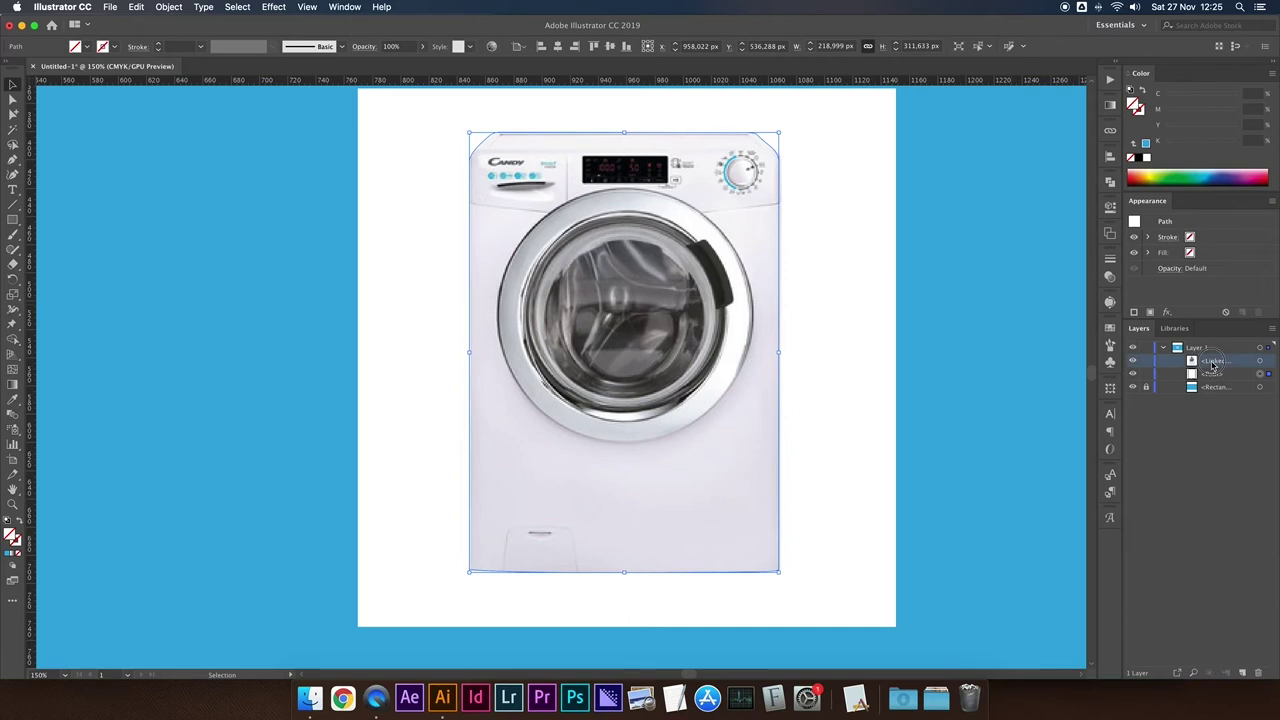
pyautogui.moveTo(1216, 374); pyautogui.dragTo(1214, 358)
pyautogui.keyDown('shift'); pyautogui.click(1267, 374); pyautogui.keyUp('shift')
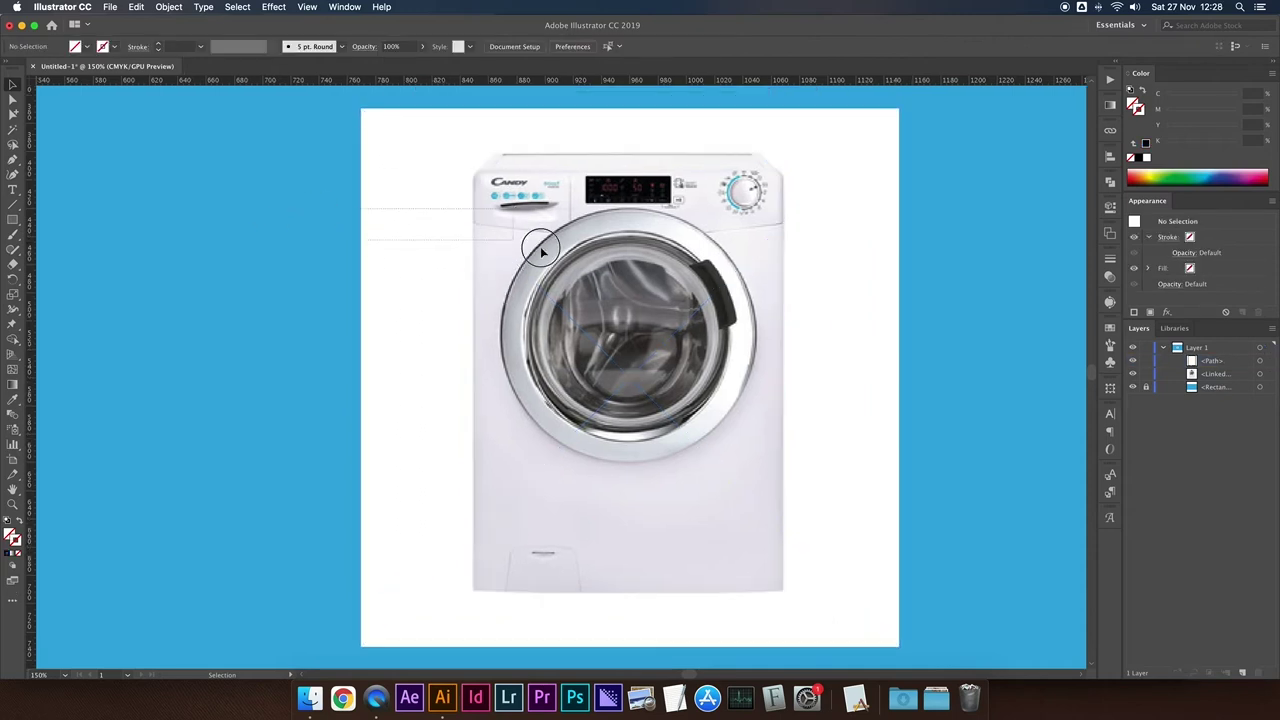
pyautogui.moveTo(290, 210); pyautogui.dragTo(540, 248)
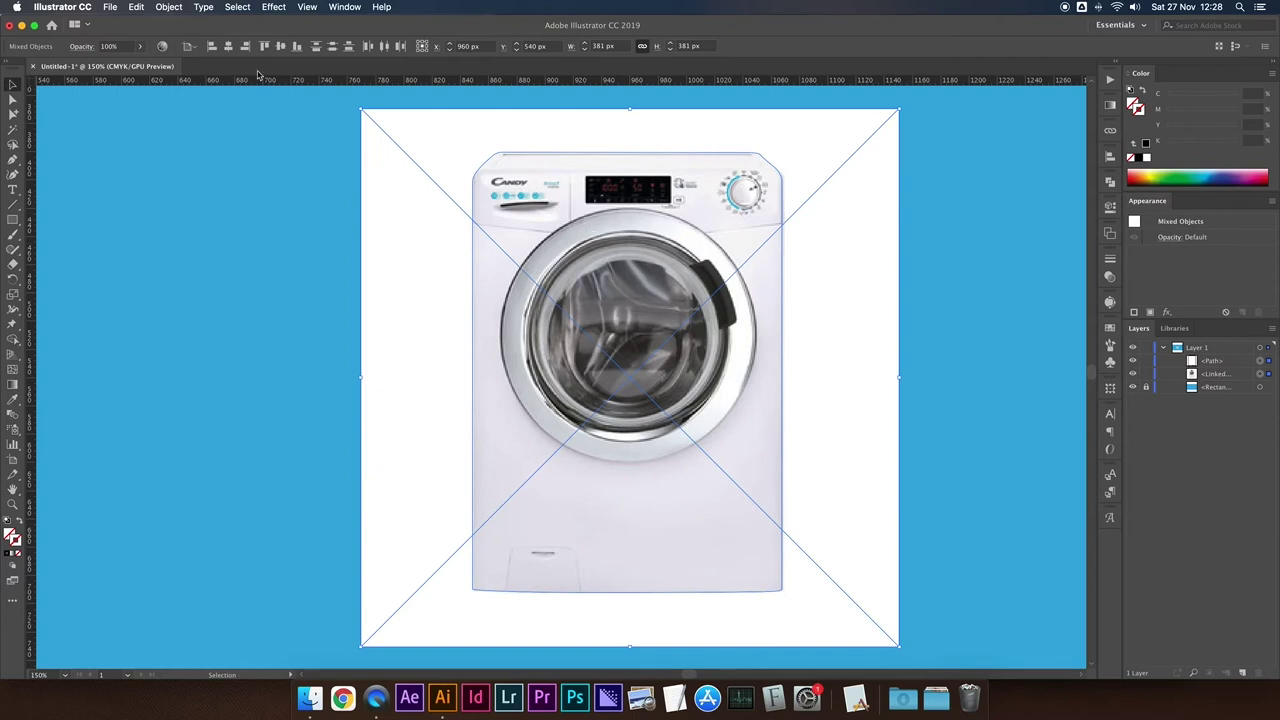
pyautogui.click(169, 8)
pyautogui.moveTo(192, 399)
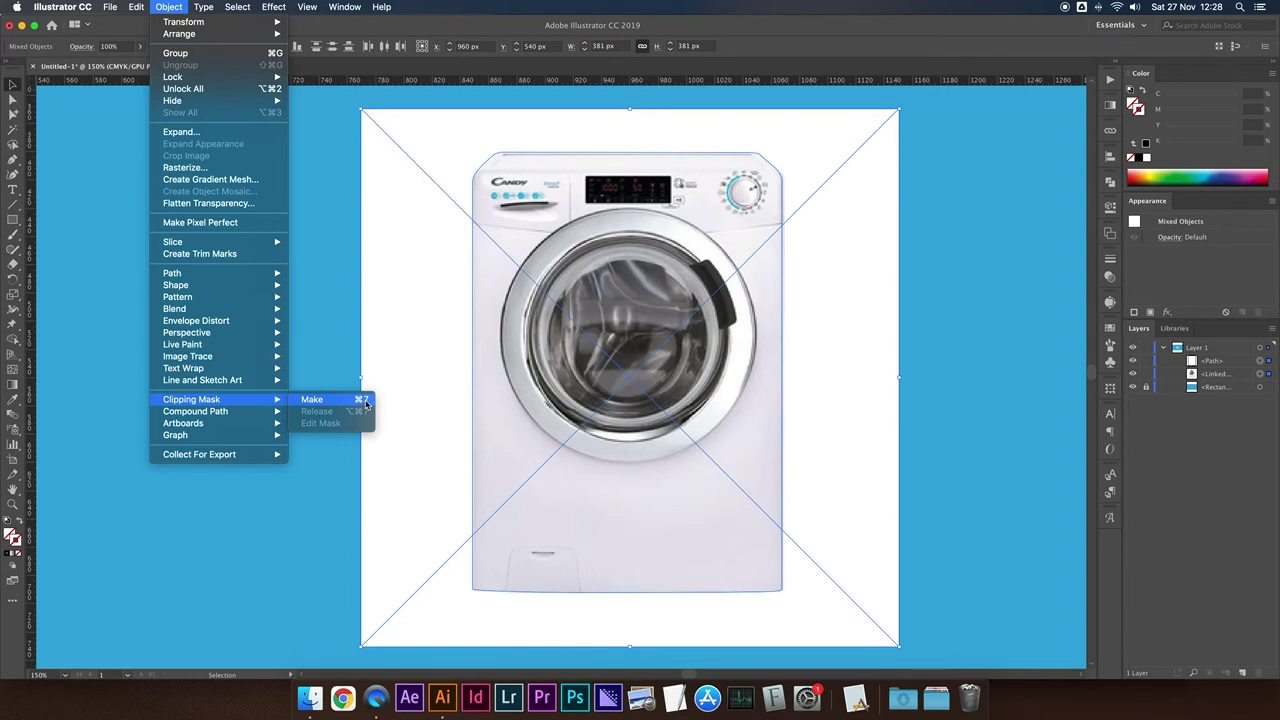
pyautogui.click(330, 331)
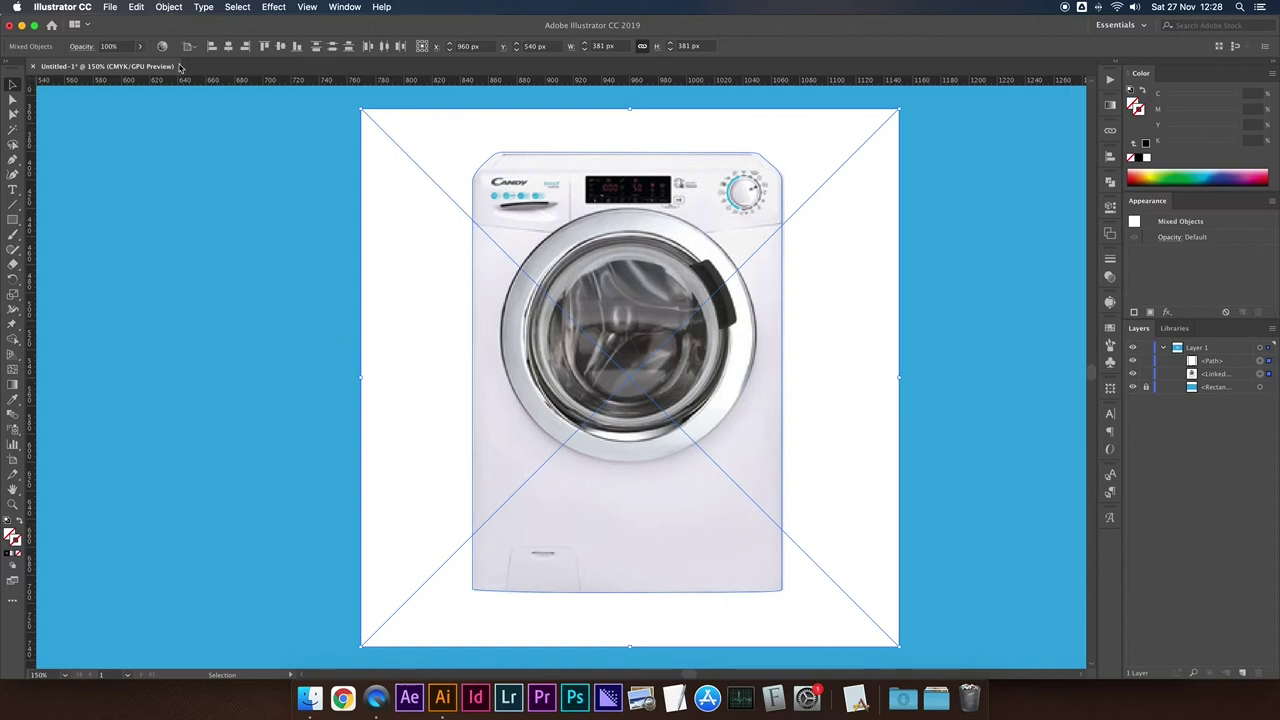
# - Make a clipping mask (Ctrl+7) from the outline and washing-machine image
pyautogui.hotkey('ctrl', '7')
pyautogui.click(815, 244)
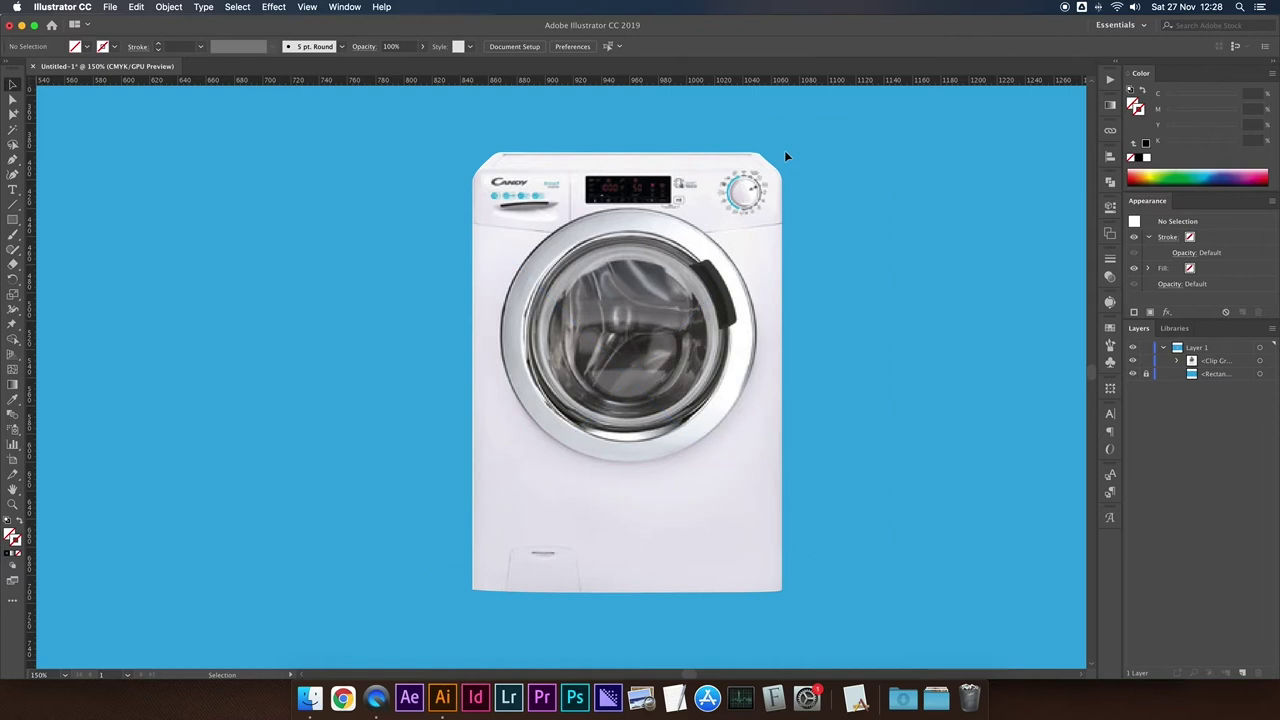
pyautogui.click(1192, 366)
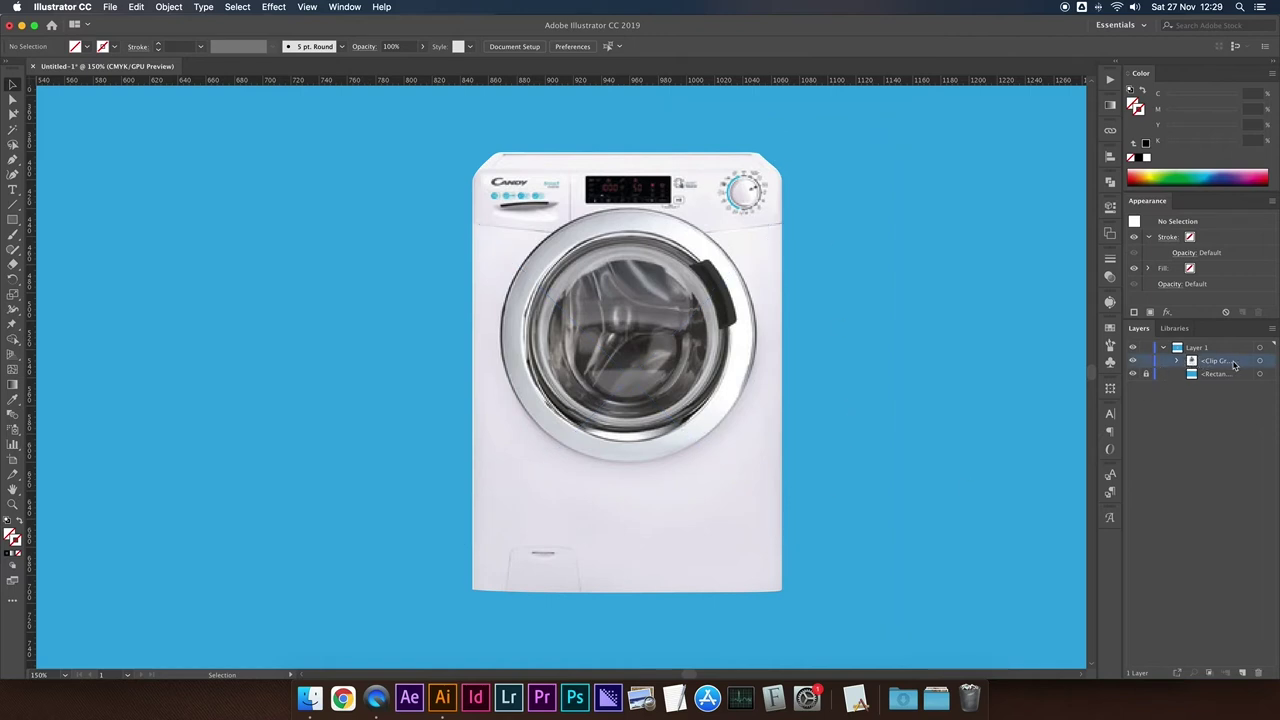
pyautogui.click(1180, 362)
pyautogui.click(1180, 362)
# - Rename the clip group 'Mask' and select its clipping path
pyautogui.doubleClick(1219, 366)
pyautogui.press('BackSpace')
pyautogui.write('Mask')
pyautogui.press('Return')
pyautogui.click(1179, 361)
pyautogui.click(1226, 377)
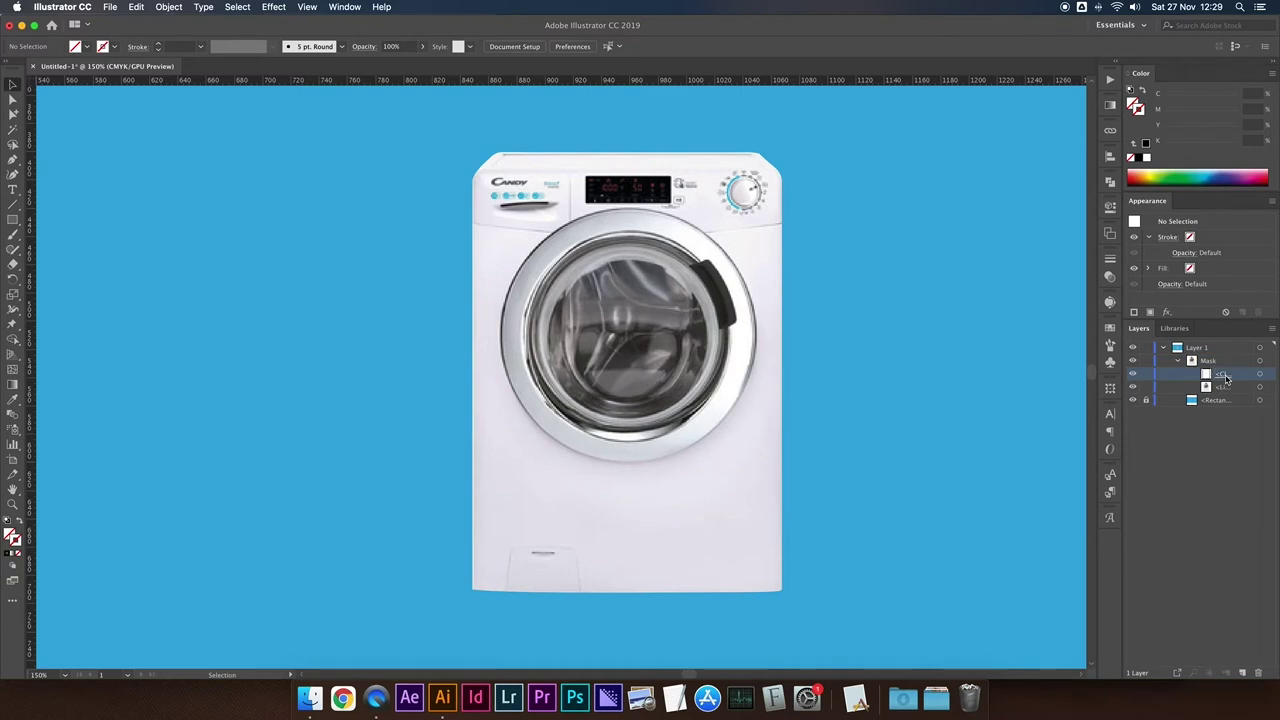
pyautogui.click(1269, 374)
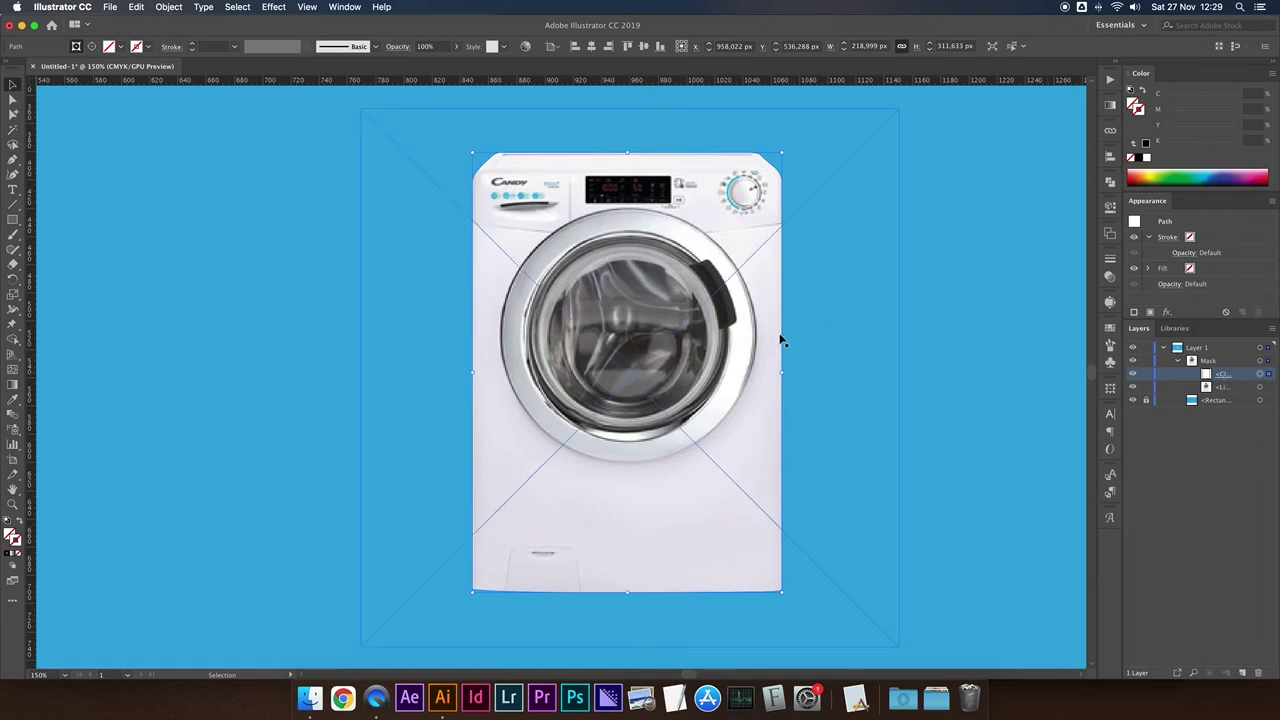
# - Toggle the masked image's visibility repeatedly to compare it against the outline
pyautogui.click(1269, 388)
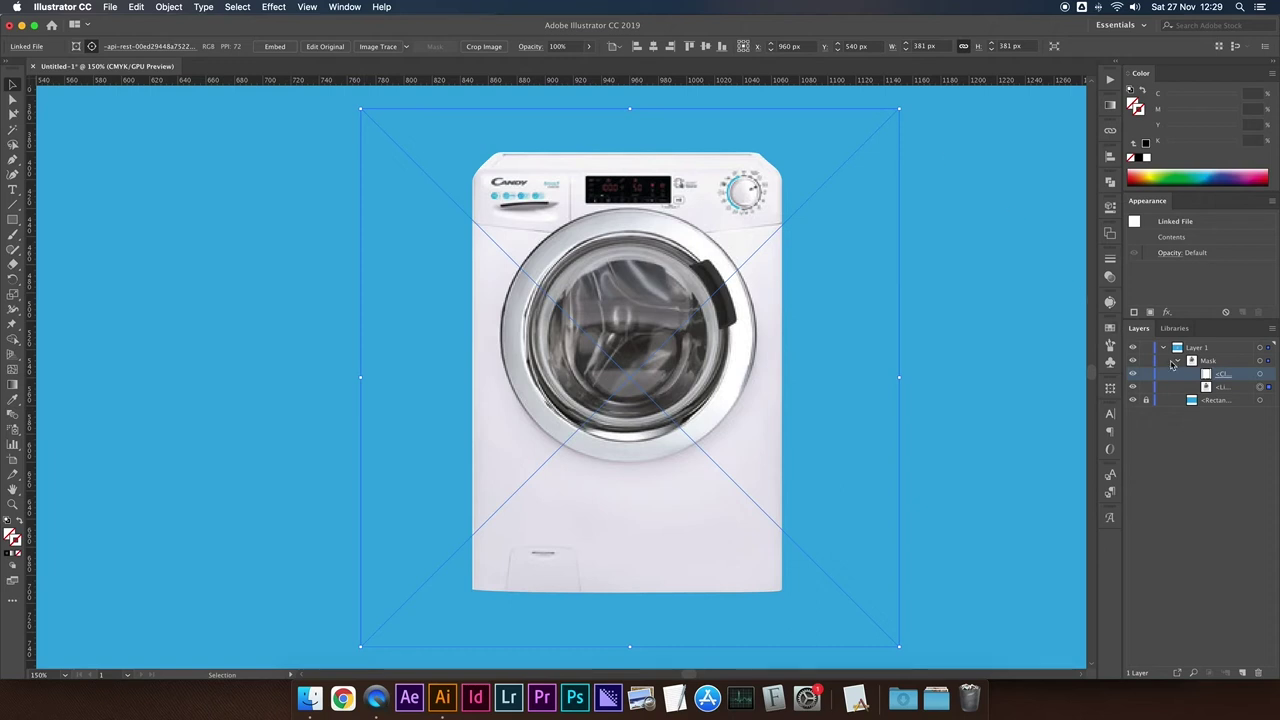
pyautogui.click(1134, 375)
pyautogui.click(1133, 374)
pyautogui.click(1133, 374)
pyautogui.click(1133, 374)
pyautogui.click(1133, 374)
pyautogui.click(1133, 374)
pyautogui.click(1133, 374)
pyautogui.hotkey('ctrl', 'shift', 'a')
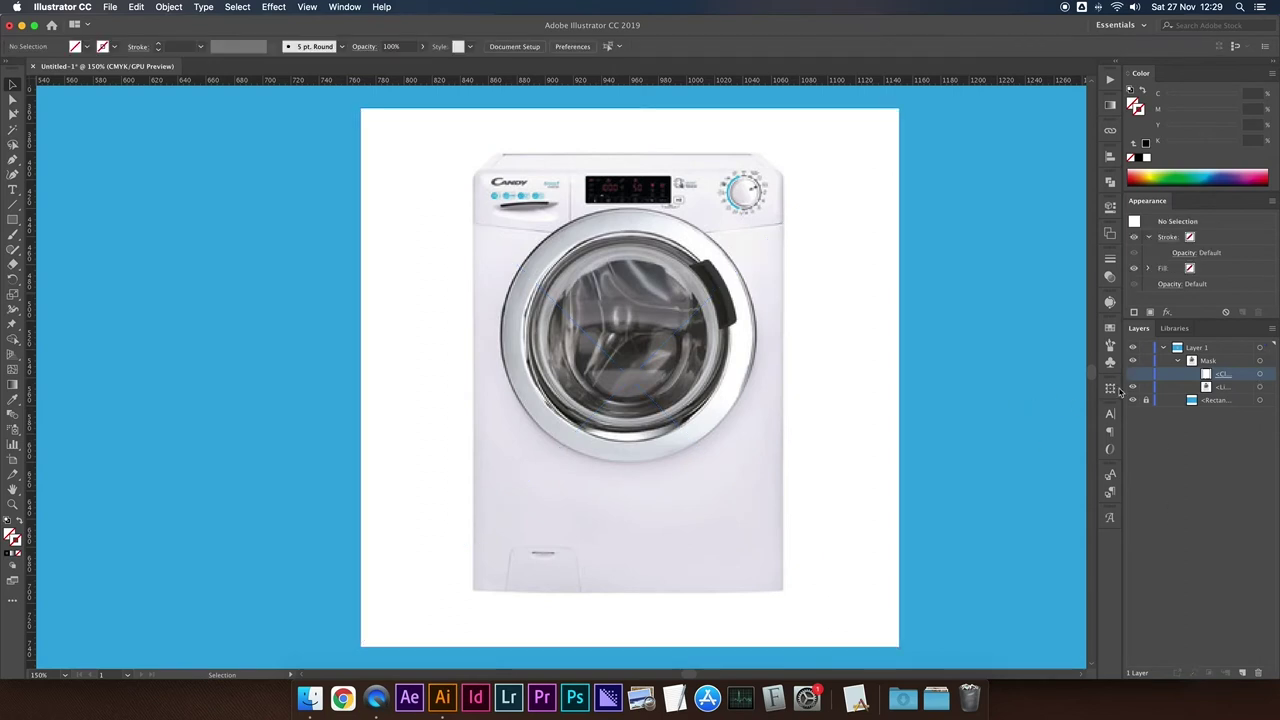
pyautogui.click(1133, 374)
pyautogui.click(1133, 374)
pyautogui.click(1133, 374)
pyautogui.click(1133, 374)
pyautogui.click(1133, 374)
pyautogui.click(1133, 374)
pyautogui.click(1133, 374)
pyautogui.click(1134, 374)
pyautogui.click(1134, 374)
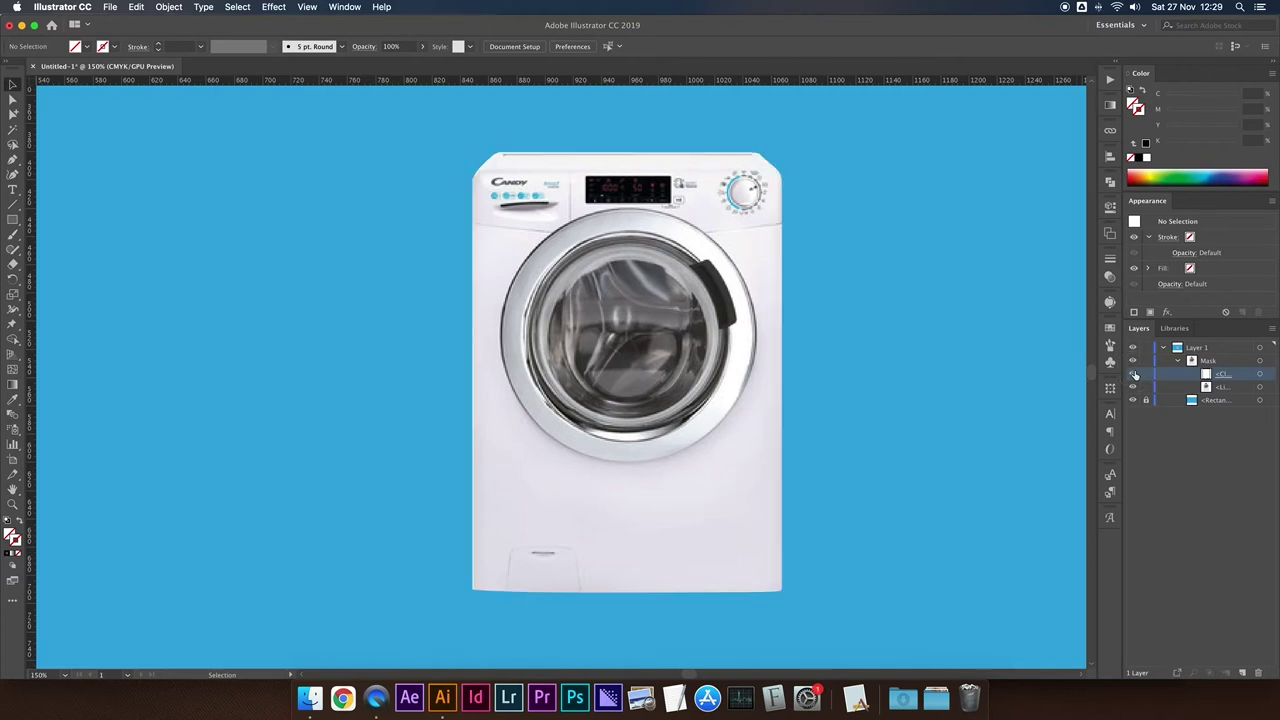
# - Shift-nudge the clipping outline around and return it to its original place
pyautogui.click(1259, 375)
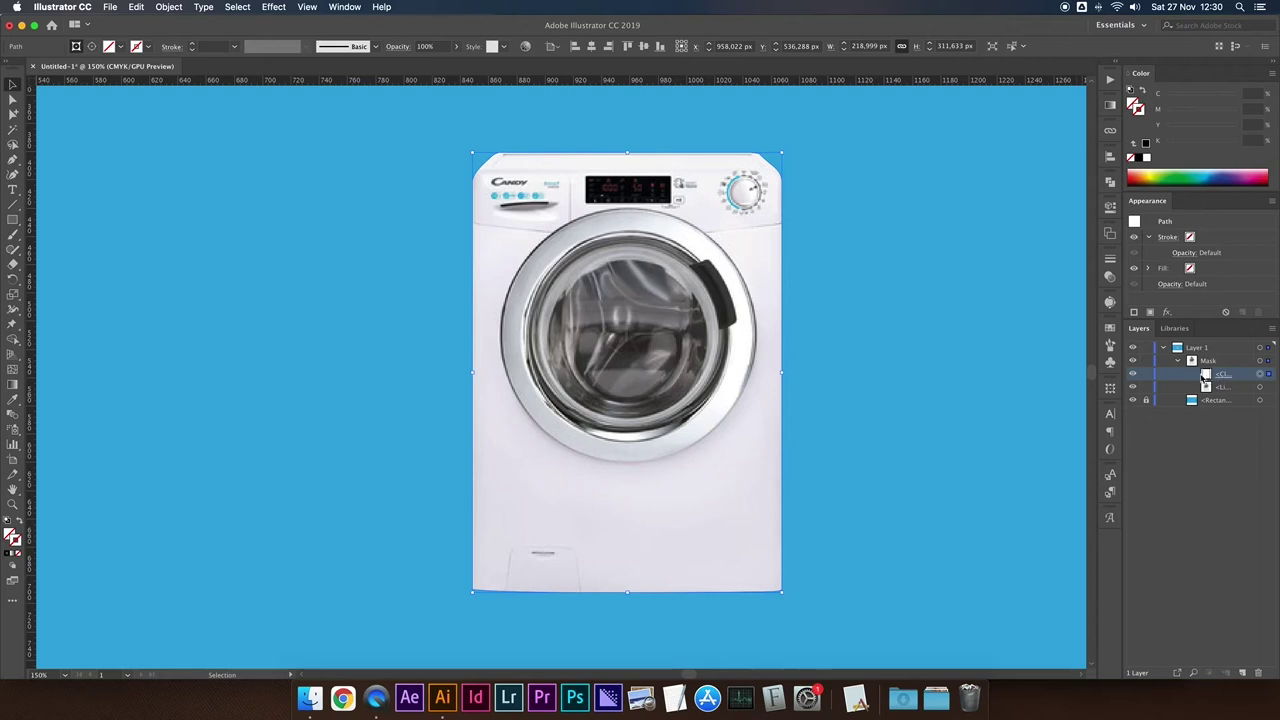
pyautogui.hotkey('shift', 'Left')
pyautogui.hotkey('shift', 'Left')
pyautogui.hotkey('shift', 'Left')
pyautogui.hotkey('shift', 'Left')
pyautogui.hotkey('shift', 'Left')
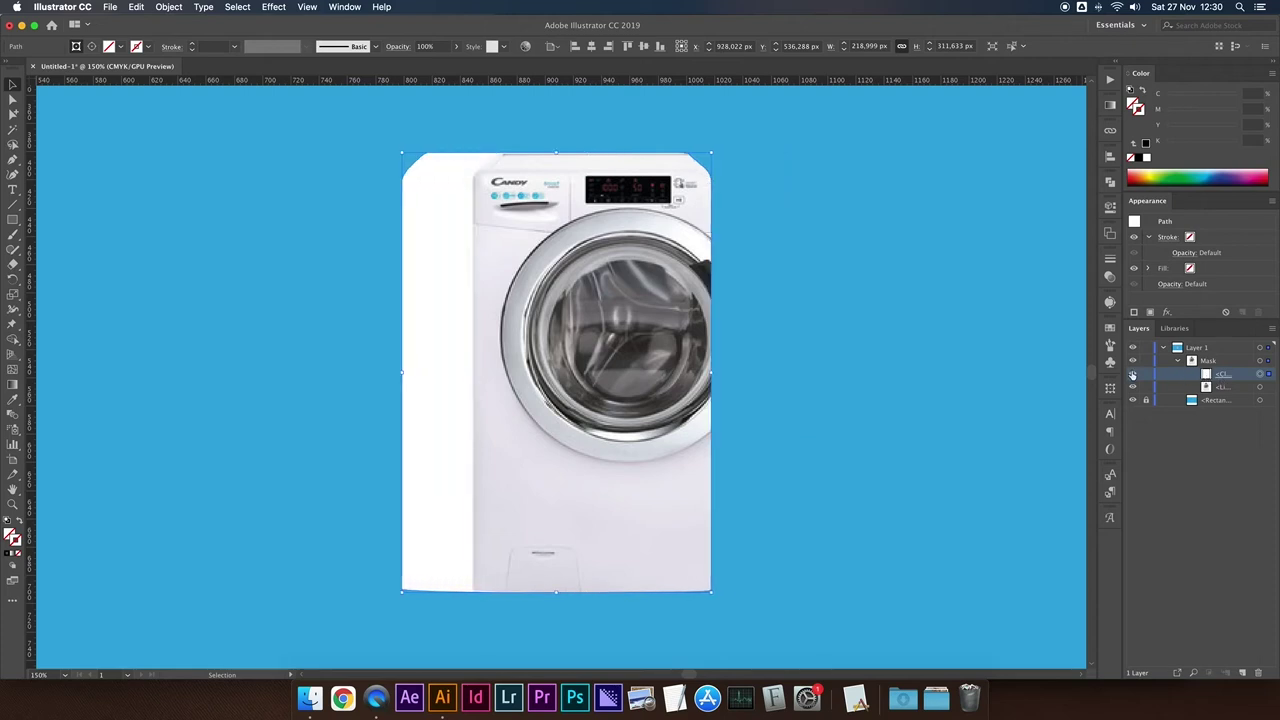
pyautogui.hotkey('shift', 'Down')
pyautogui.hotkey('shift', 'Down')
pyautogui.hotkey('shift', 'Down')
pyautogui.hotkey('shift', 'Down')
pyautogui.hotkey('shift', 'Up')
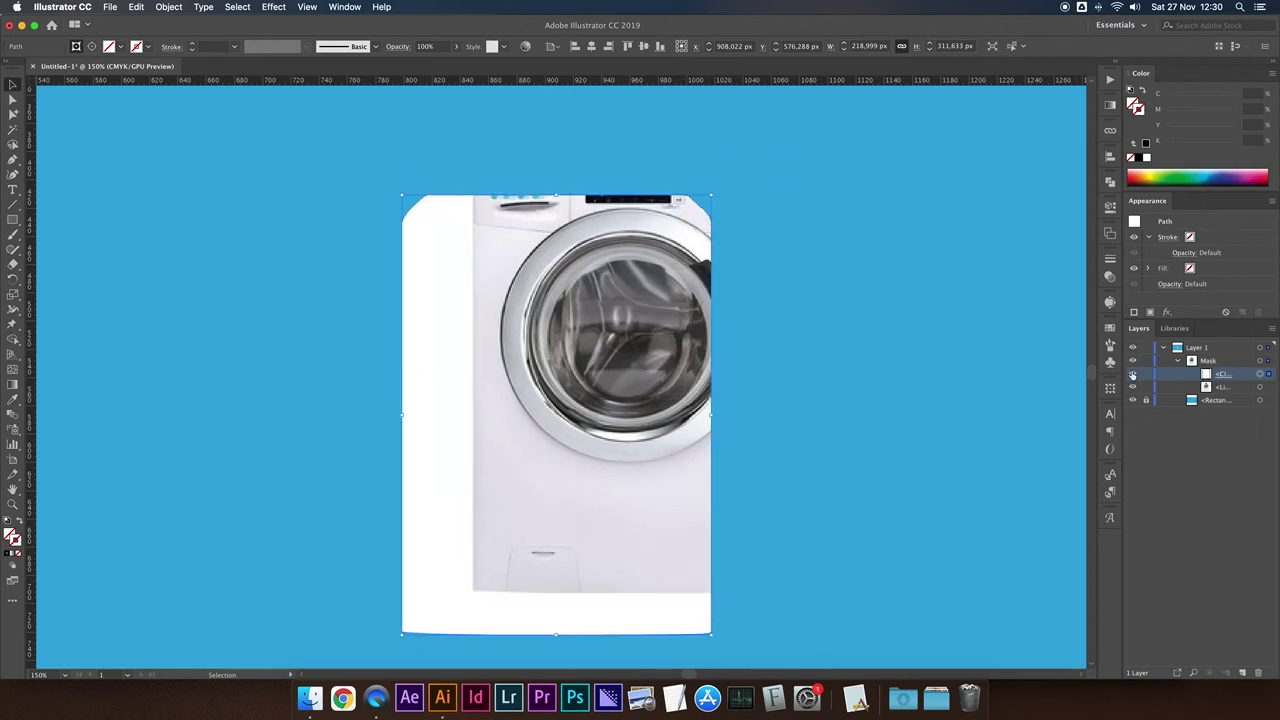
pyautogui.hotkey('shift', 'Up')
pyautogui.hotkey('shift', 'Up')
pyautogui.hotkey('shift', 'Up')
pyautogui.hotkey('shift', 'Right')
pyautogui.hotkey('shift', 'Right')
pyautogui.hotkey('shift', 'Right')
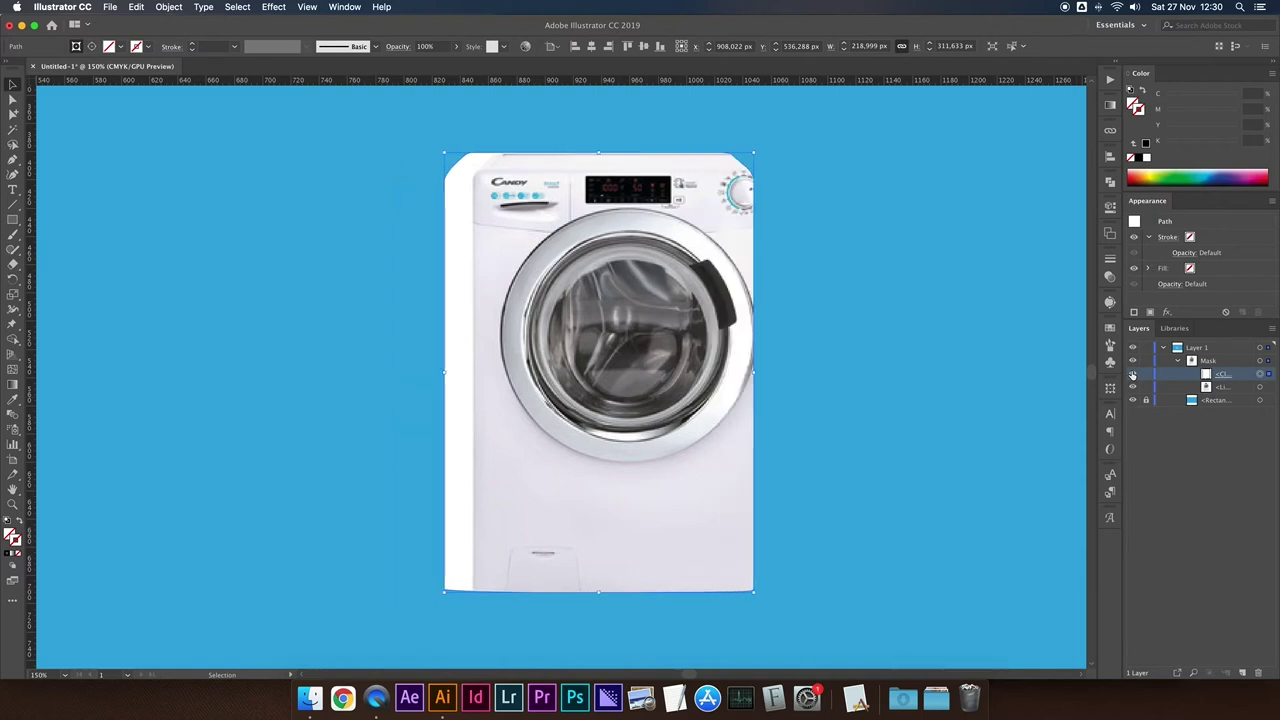
pyautogui.hotkey('shift', 'Right')
pyautogui.hotkey('shift', 'Right')
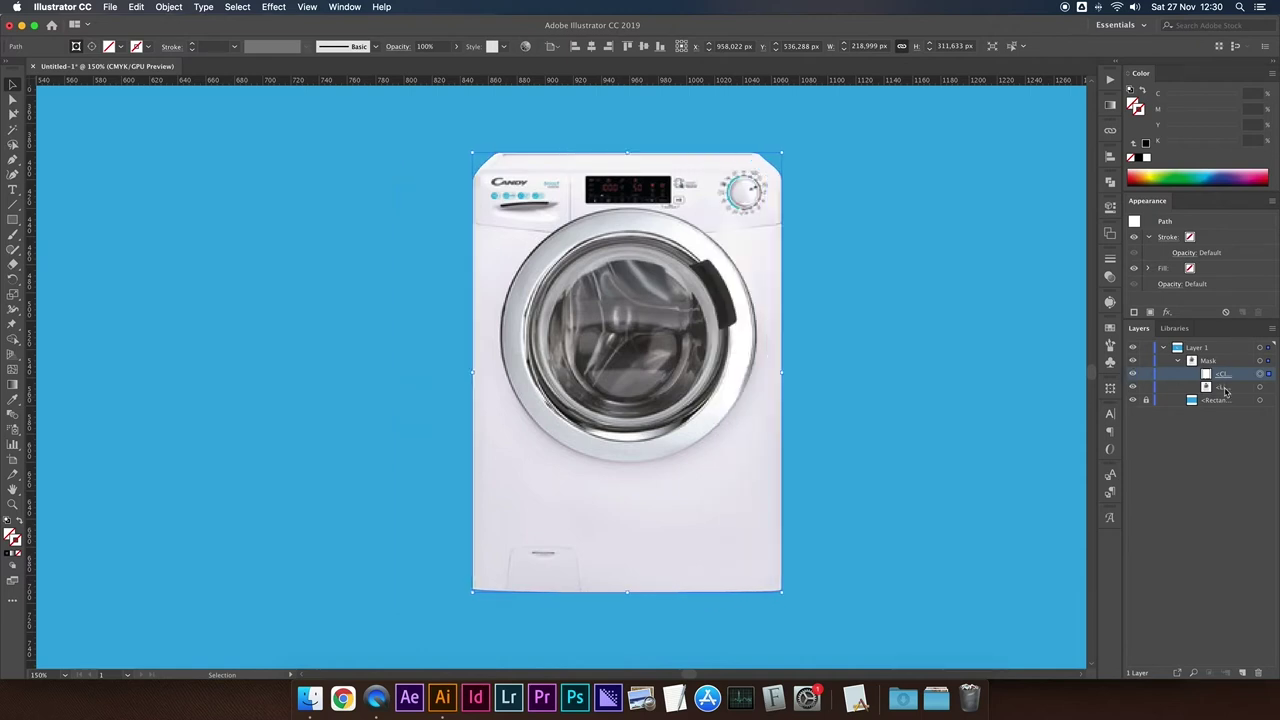
# - Nudge the washing-machine image down and right inside the mask
pyautogui.click(1266, 389)
pyautogui.hotkey('shift', 'Down')
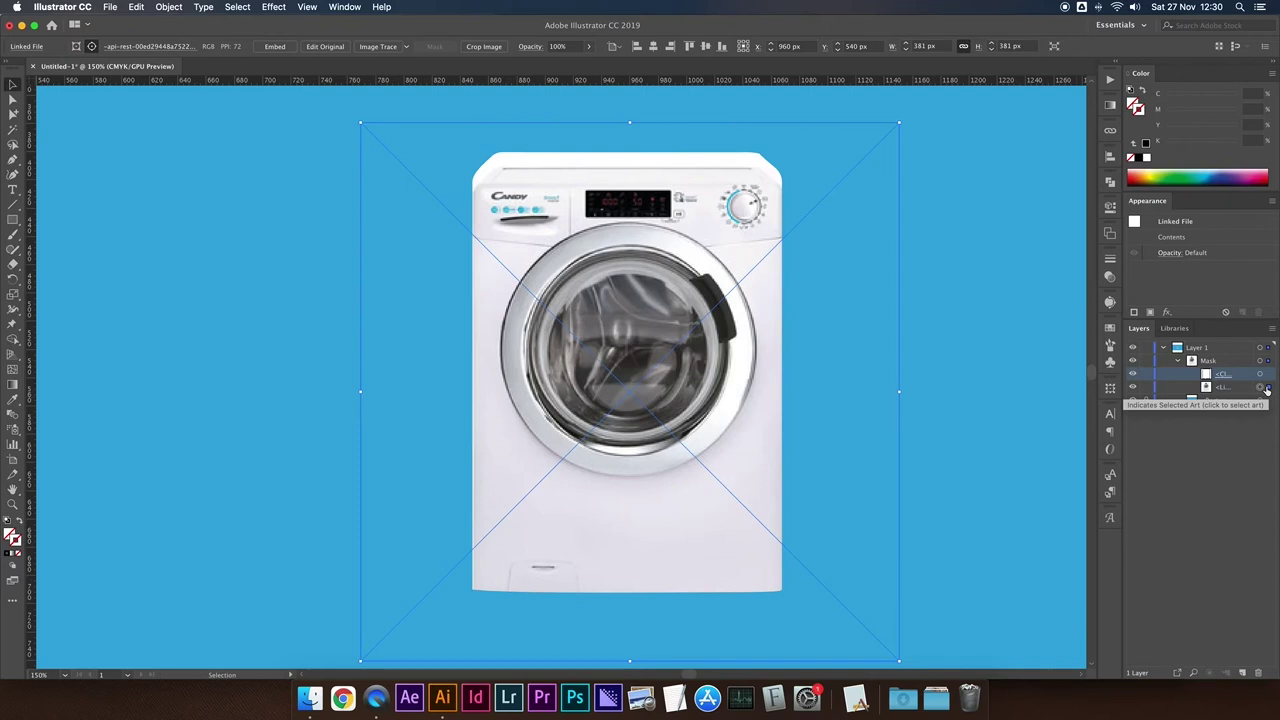
pyautogui.hotkey('shift', 'Down')
pyautogui.hotkey('shift', 'Down')
pyautogui.hotkey('shift', 'Right')
pyautogui.hotkey('shift', 'Right')
pyautogui.hotkey('shift', 'Right')
pyautogui.hotkey('shift', 'Right')
pyautogui.hotkey('shift', 'Right')
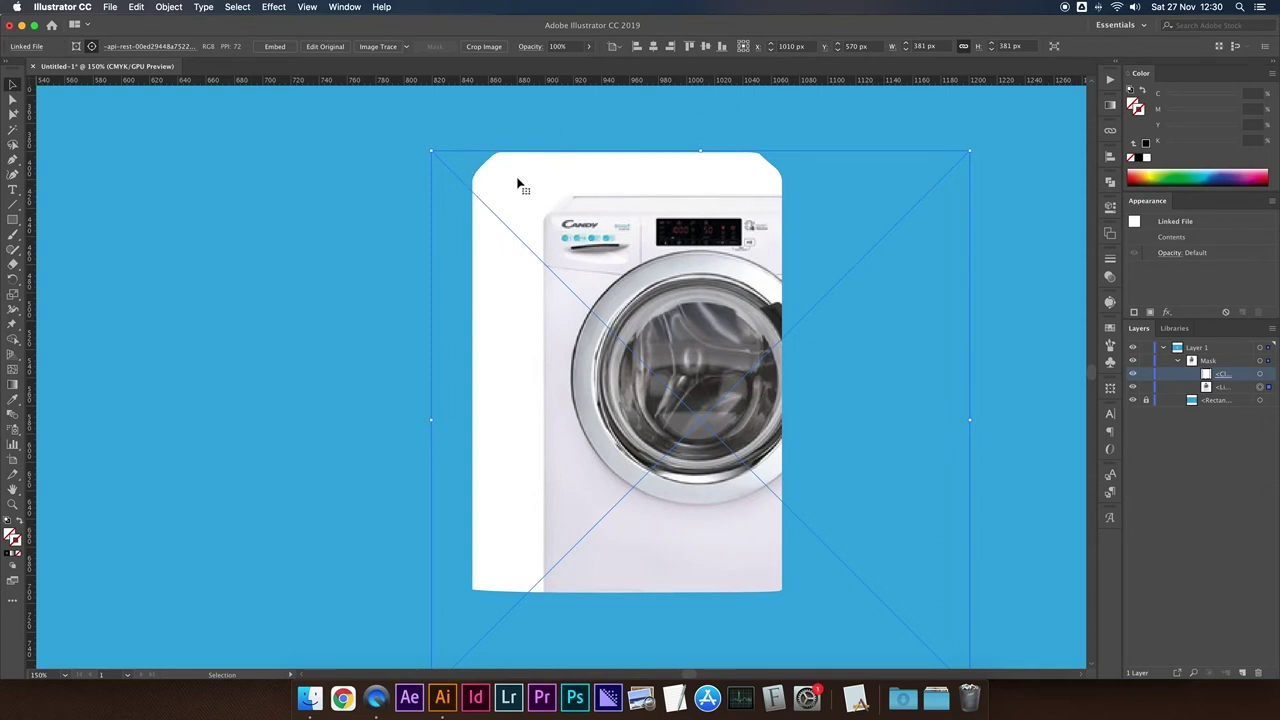
pyautogui.press('Down')
pyautogui.press('Down')
pyautogui.press('Down')
pyautogui.press('Down')
pyautogui.press('Down')
pyautogui.press('Down')
pyautogui.press('Down')
pyautogui.press('Down')
pyautogui.press('Down')
pyautogui.press('Down')
pyautogui.press('Down')
pyautogui.press('Down')
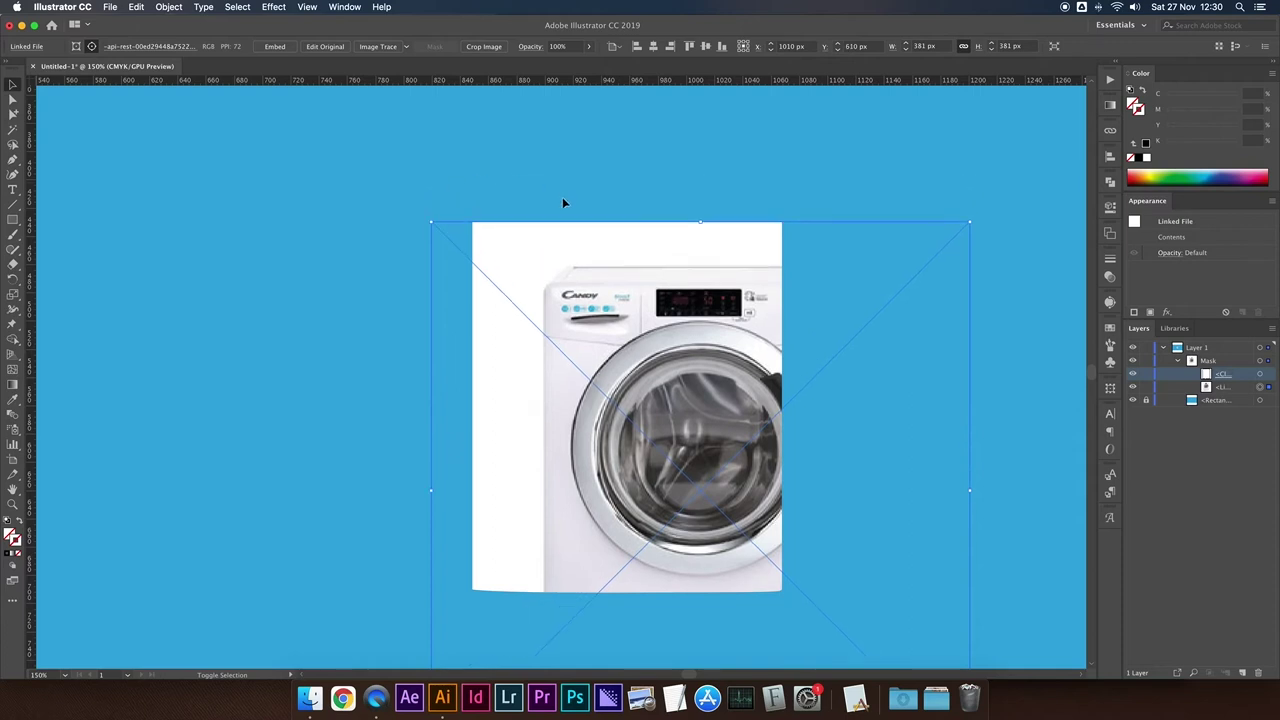
pyautogui.press('Down')
pyautogui.press('Down')
pyautogui.press('Down')
# - Move the image back up inside the mask, then reselect the clipping path
pyautogui.press('a')
pyautogui.press('Up')
pyautogui.press('Up')
pyautogui.press('Up')
pyautogui.press('Up')
pyautogui.press('Up')
pyautogui.press('Up')
pyautogui.press('Up')
pyautogui.press('Up')
pyautogui.press('Up')
pyautogui.press('Up')
pyautogui.press('Up')
pyautogui.press('Up')
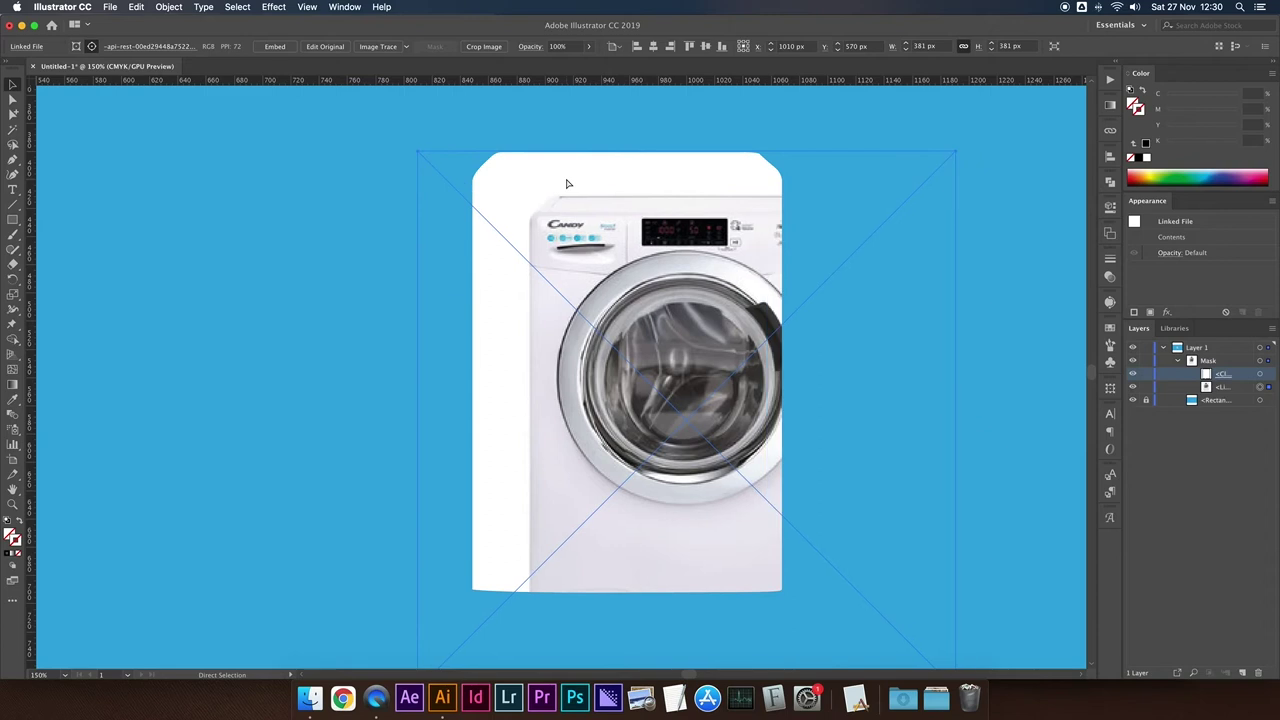
pyautogui.press('Left')
pyautogui.press('Left')
pyautogui.press('Left')
pyautogui.press('Left')
pyautogui.press('Left')
pyautogui.press('Left')
pyautogui.press('Left')
pyautogui.press('Left')
pyautogui.press('Left')
pyautogui.press('Up')
pyautogui.press('Up')
pyautogui.press('Up')
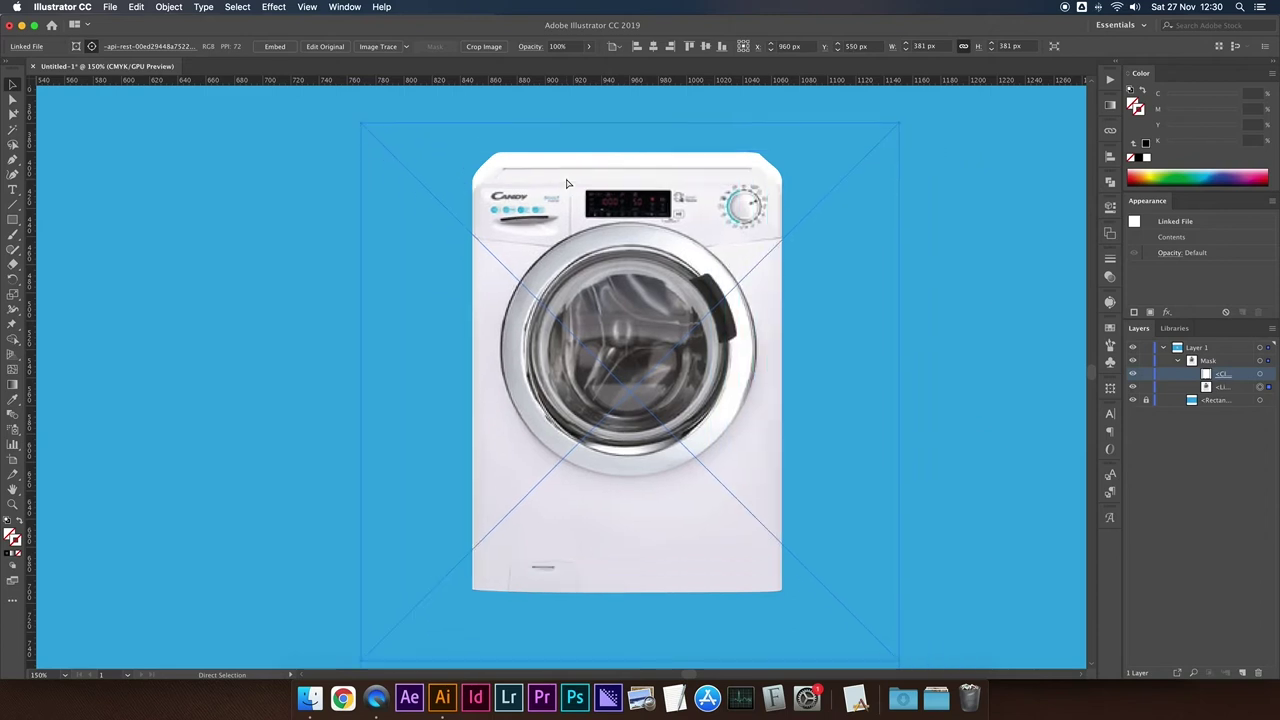
pyautogui.press('Up')
pyautogui.press('Up')
pyautogui.press('Up')
pyautogui.press('v')
pyautogui.click(1000, 290)
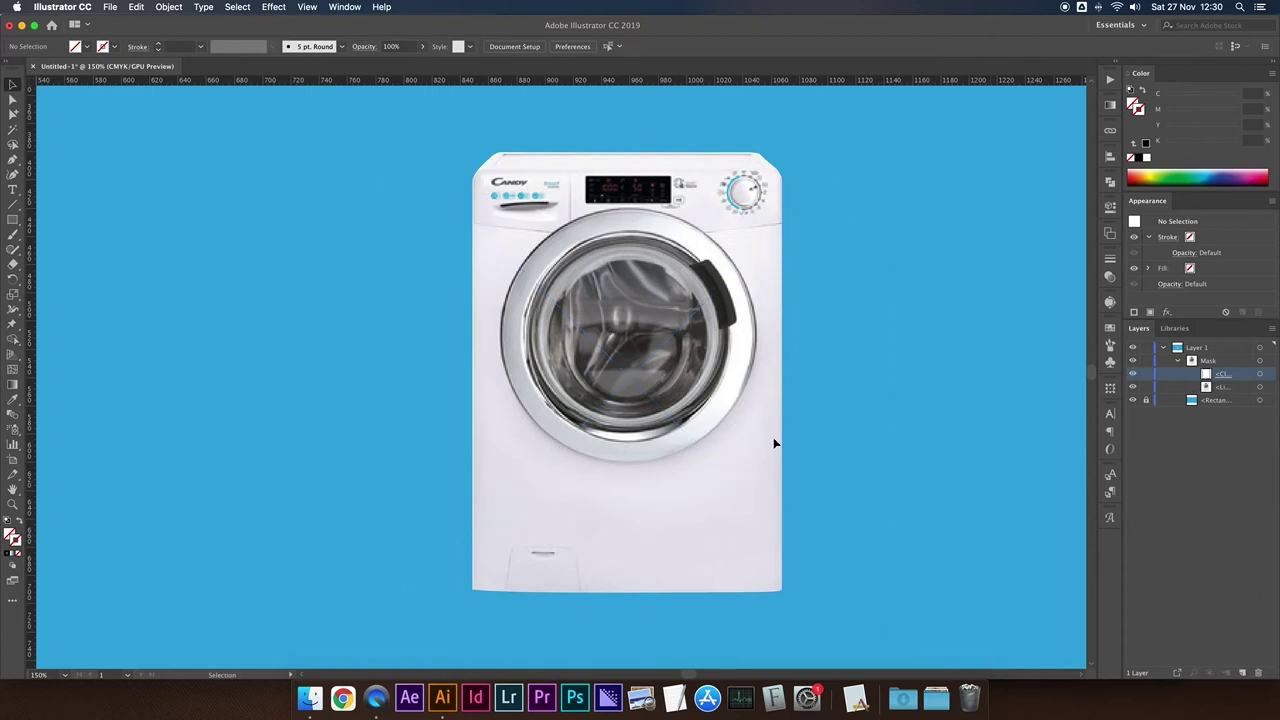
pyautogui.click(1268, 374)
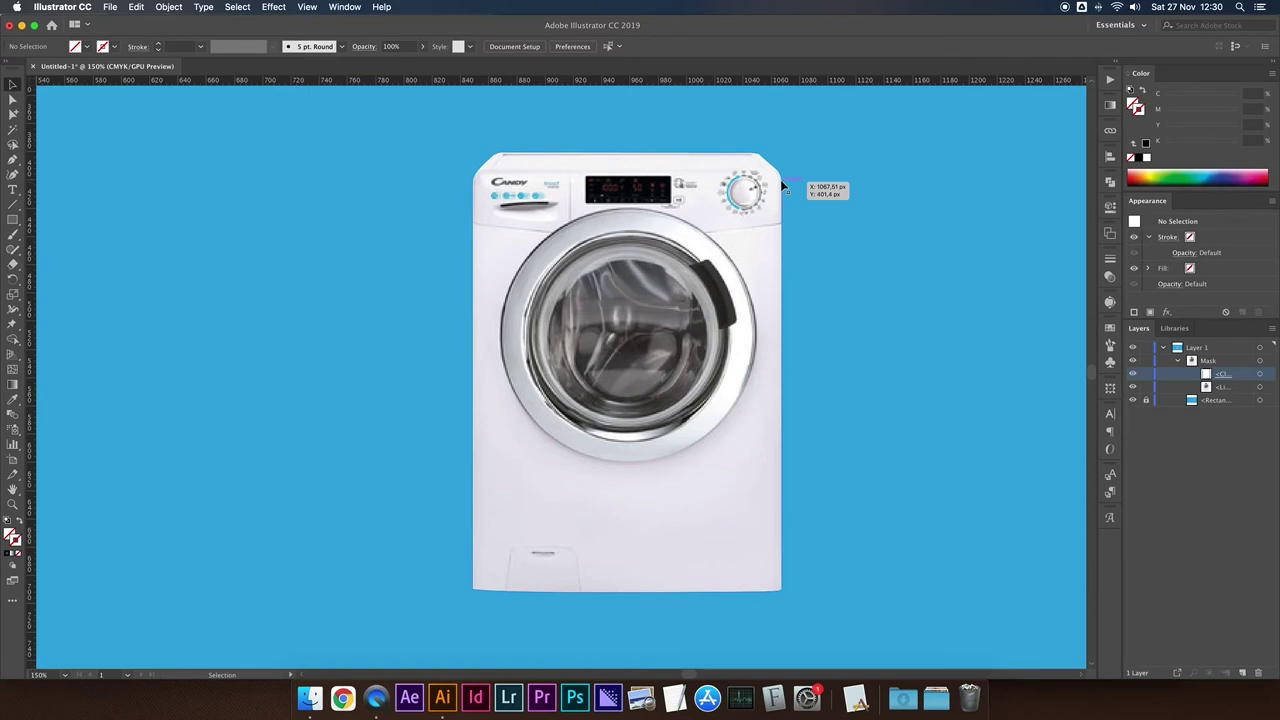
# - Expand the Mask group in Layers and select the placed image inside it
pyautogui.click(646, 209)
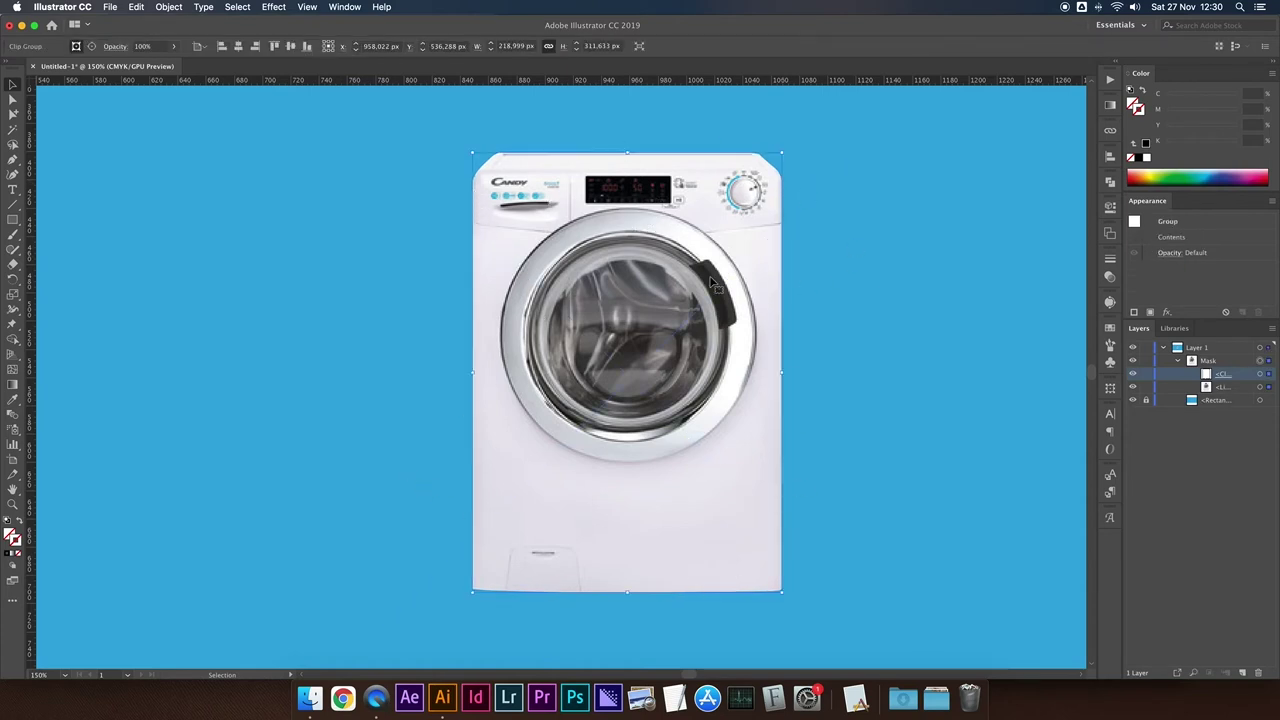
pyautogui.click(833, 286)
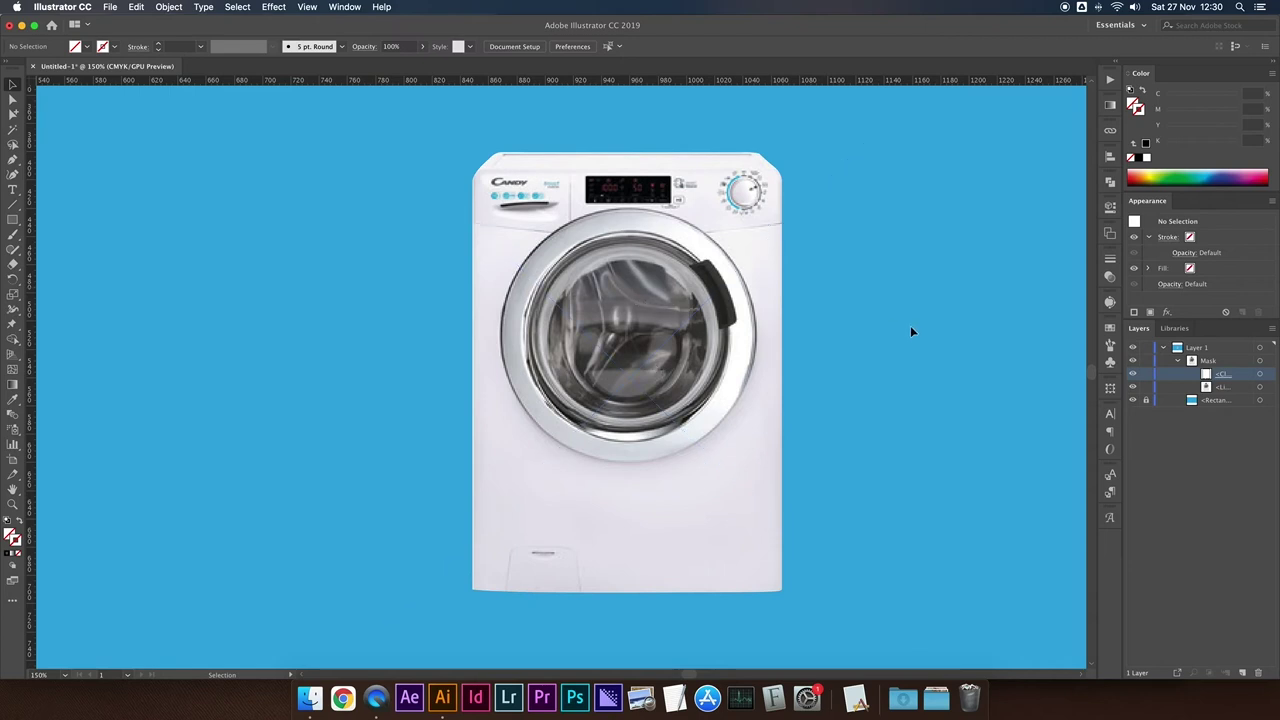
pyautogui.click(1206, 361)
pyautogui.click(1179, 361)
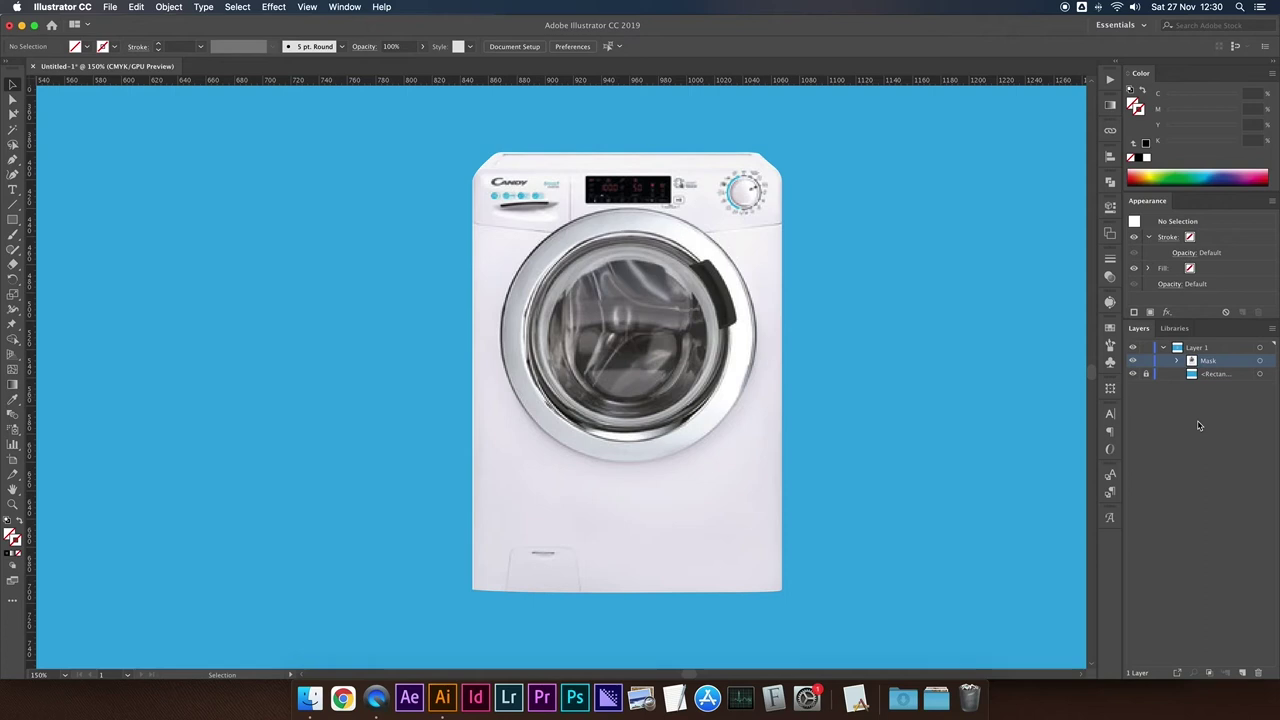
pyautogui.click(1178, 360)
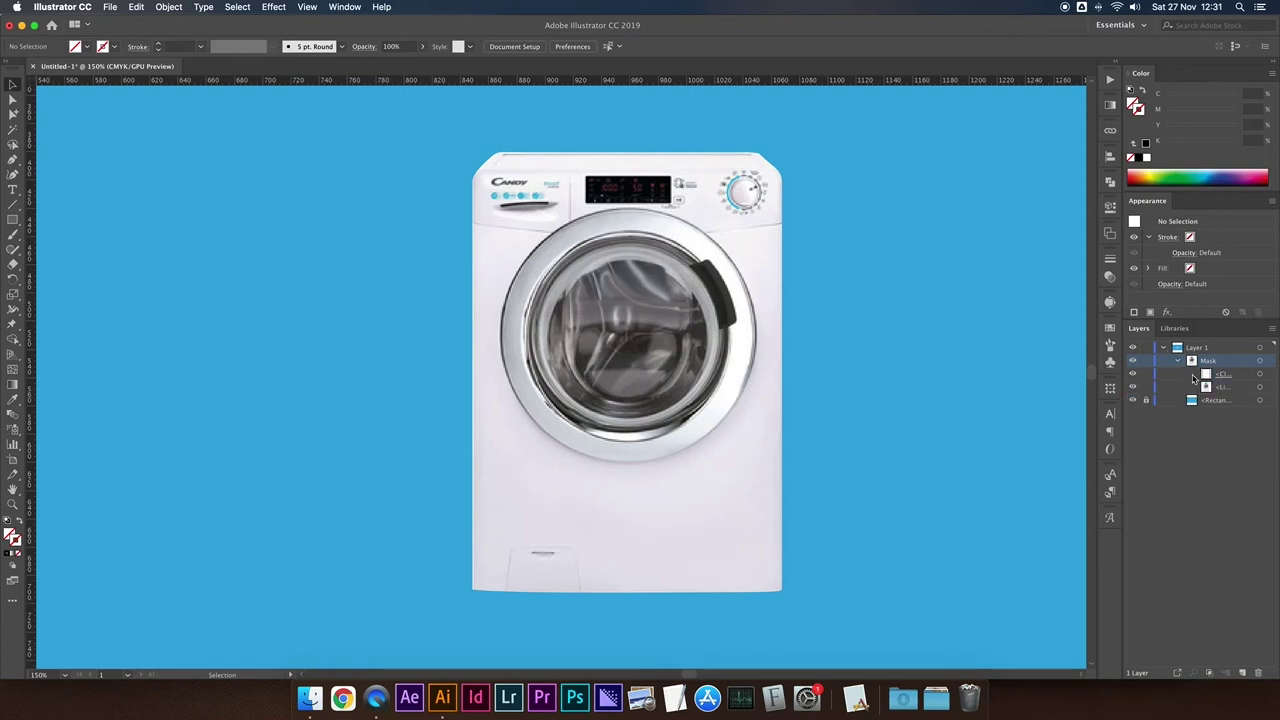
pyautogui.click(1208, 374)
pyautogui.click(1208, 387)
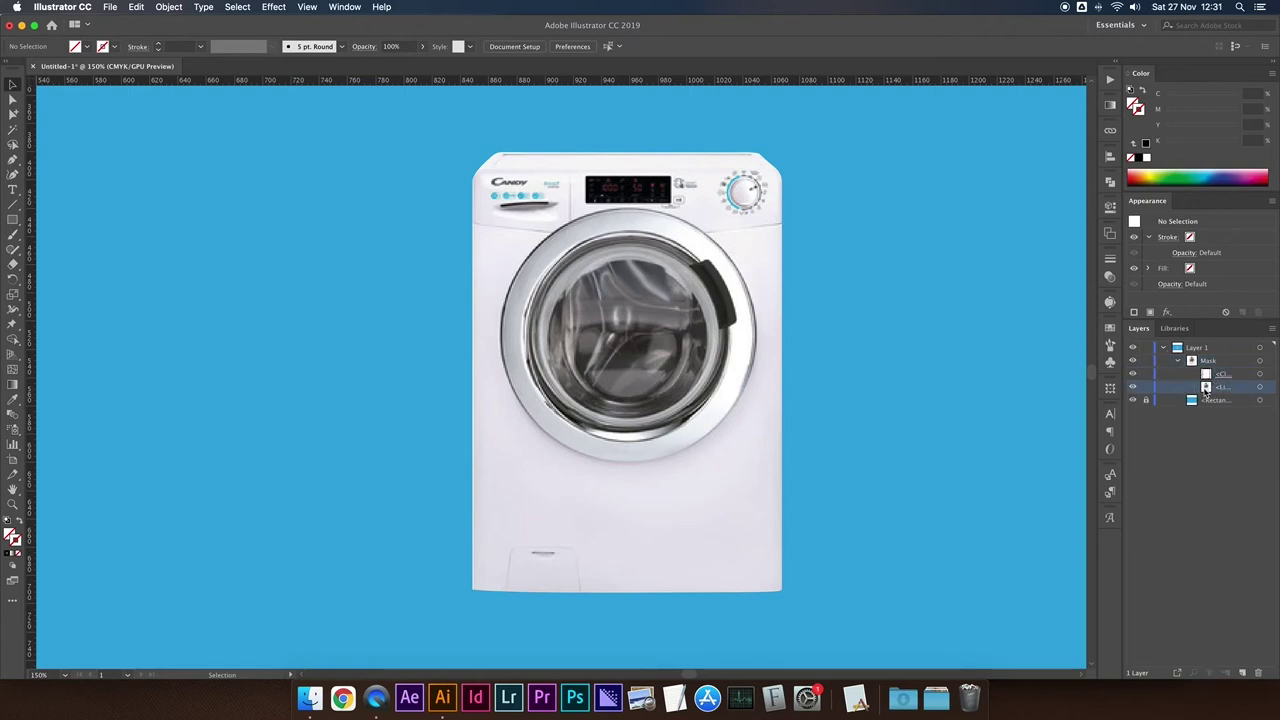
# - Drag the image out of the Mask group and back beneath the clipping path
pyautogui.moveTo(1208, 388); pyautogui.dragTo(1210, 356)
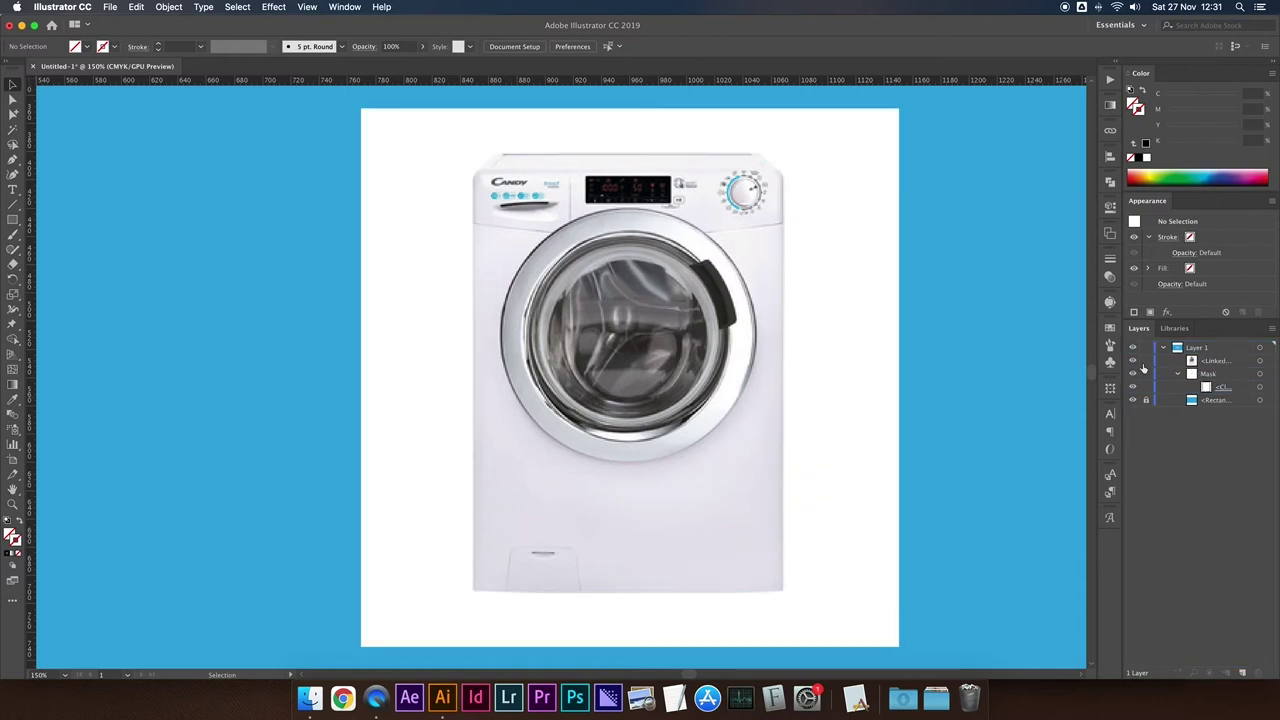
pyautogui.click(1194, 377)
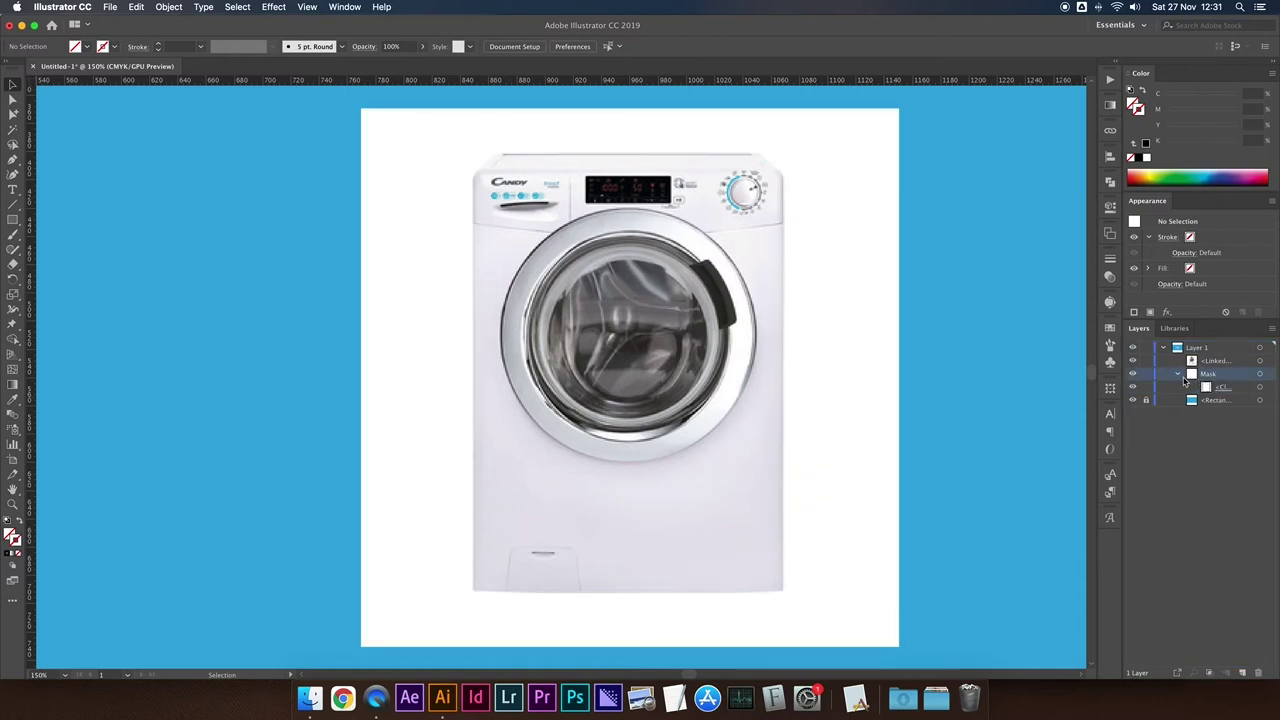
pyautogui.click(1267, 393)
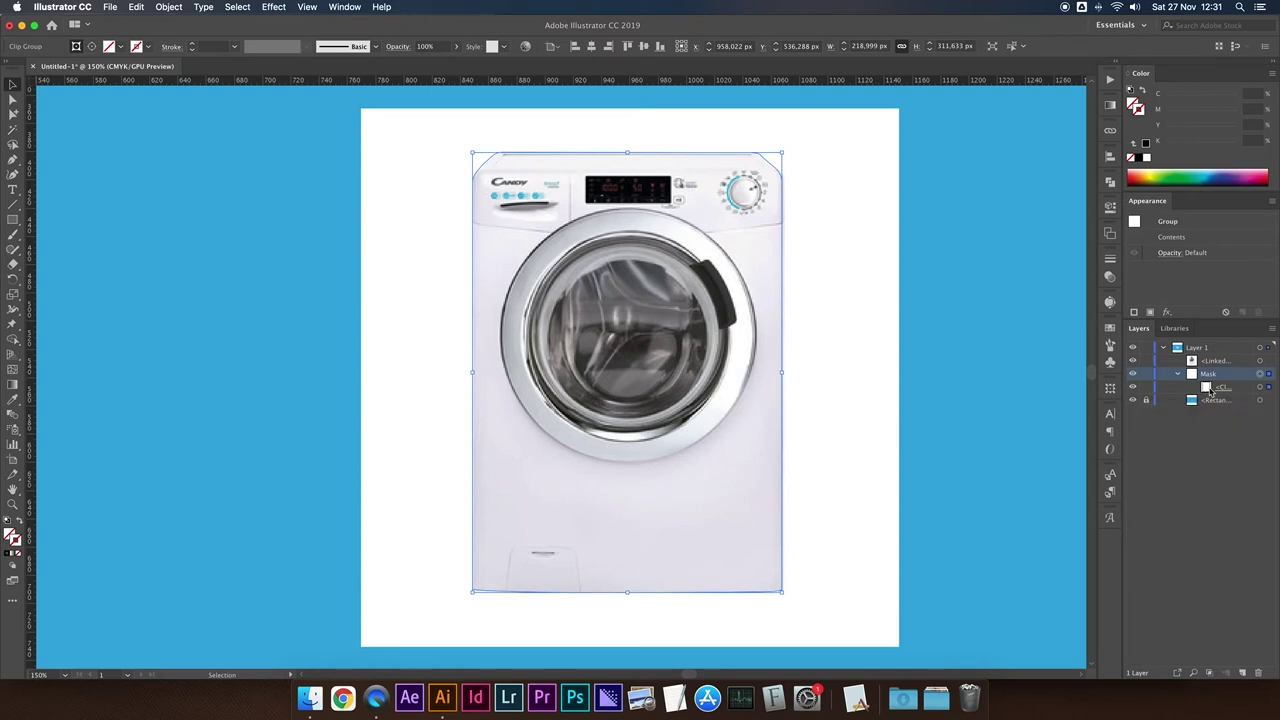
pyautogui.moveTo(1193, 364)
pyautogui.mouseDown()
pyautogui.moveTo(1215, 393)
pyautogui.moveTo(1185, 355)
pyautogui.mouseUp()
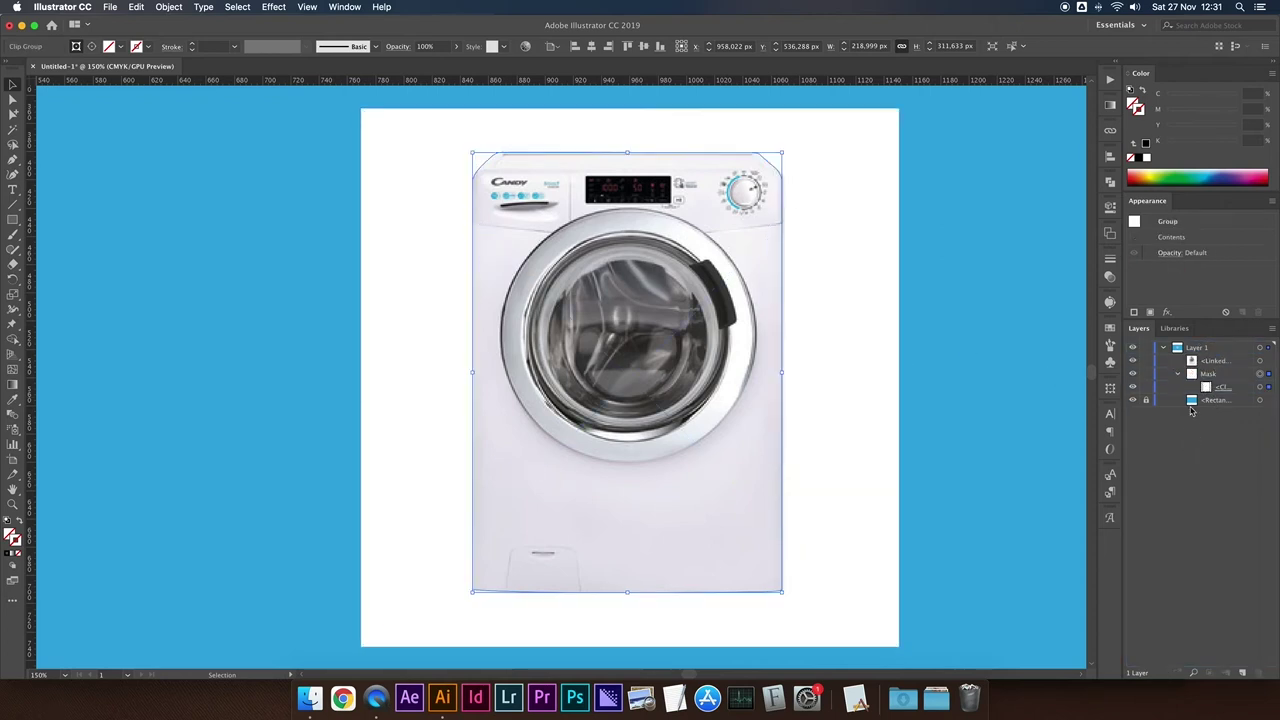
pyautogui.moveTo(1195, 365); pyautogui.dragTo(1205, 386)
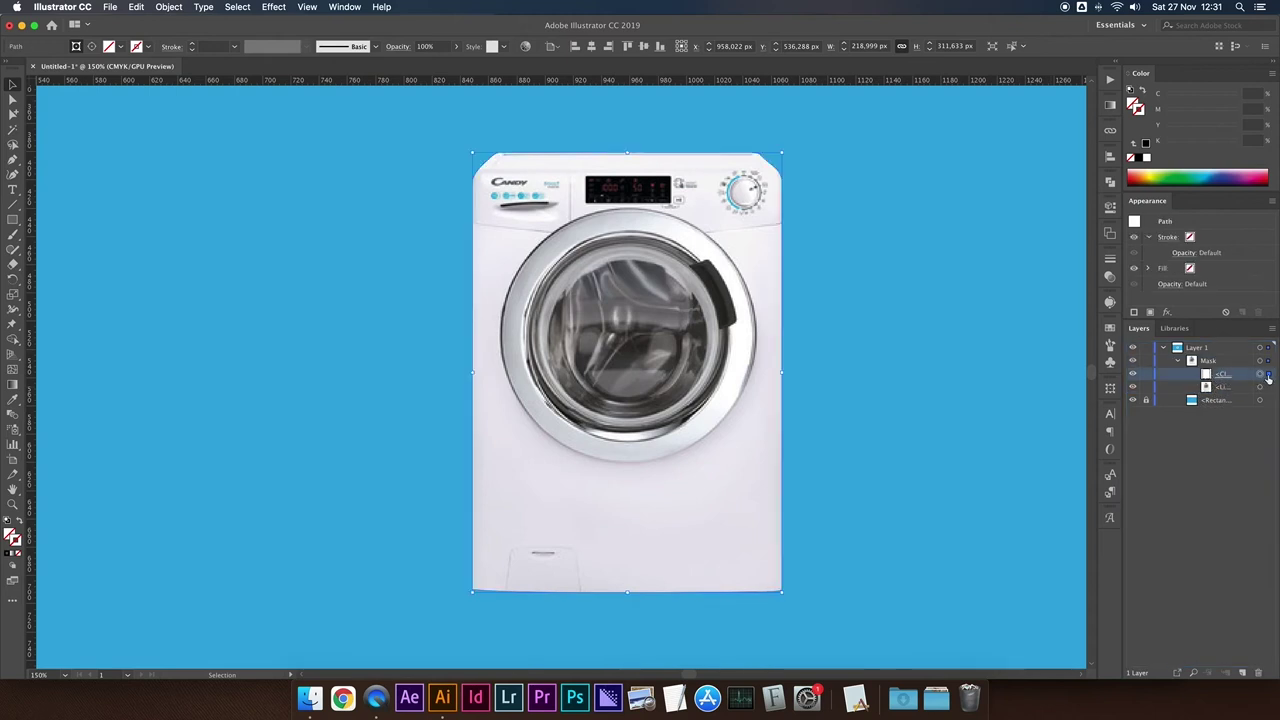
# - Delete and restore the clipping path, reselect it, and open the Object menu
pyautogui.press('Delete')
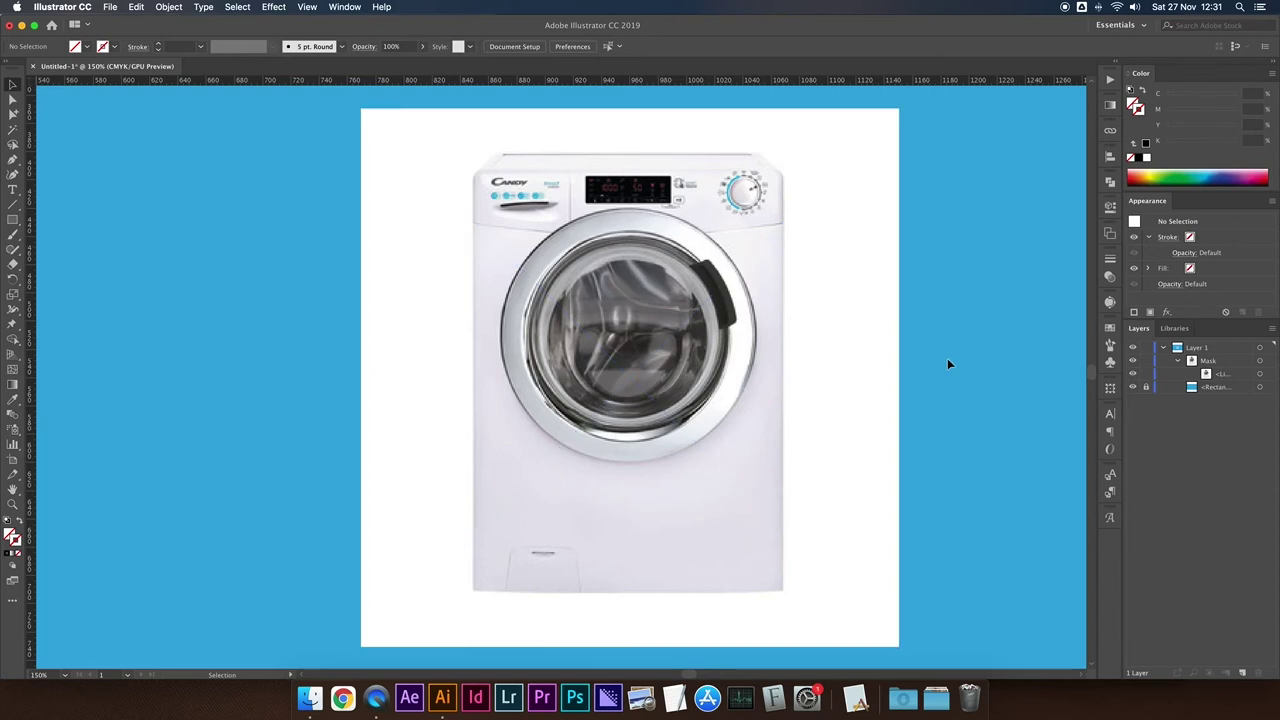
pyautogui.press('super+z')
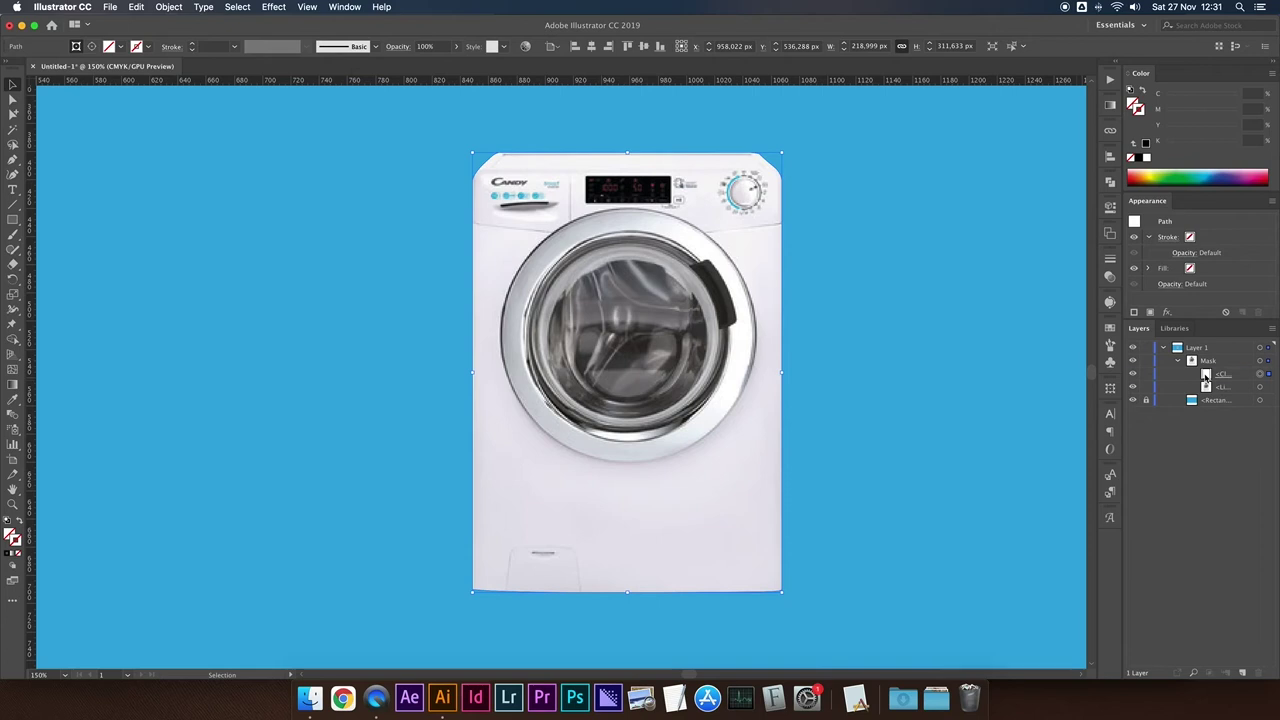
pyautogui.click(1206, 375)
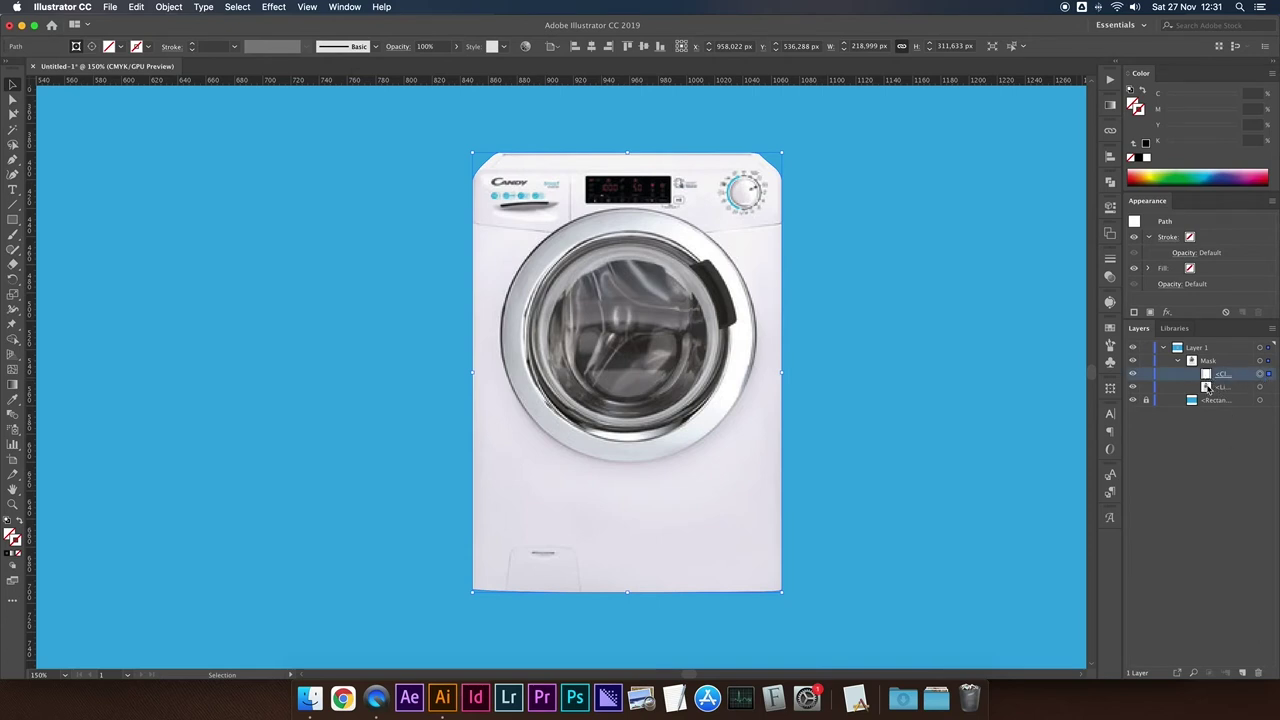
pyautogui.click(168, 7)
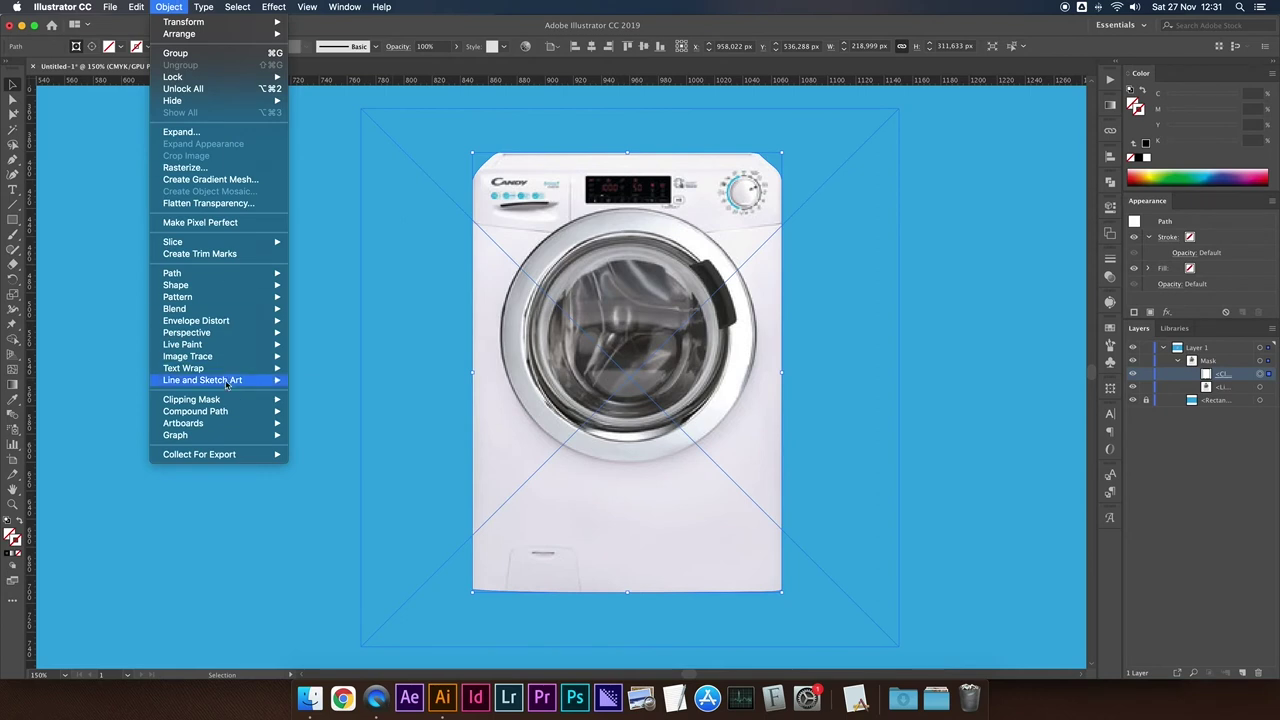
pyautogui.moveTo(192, 399)
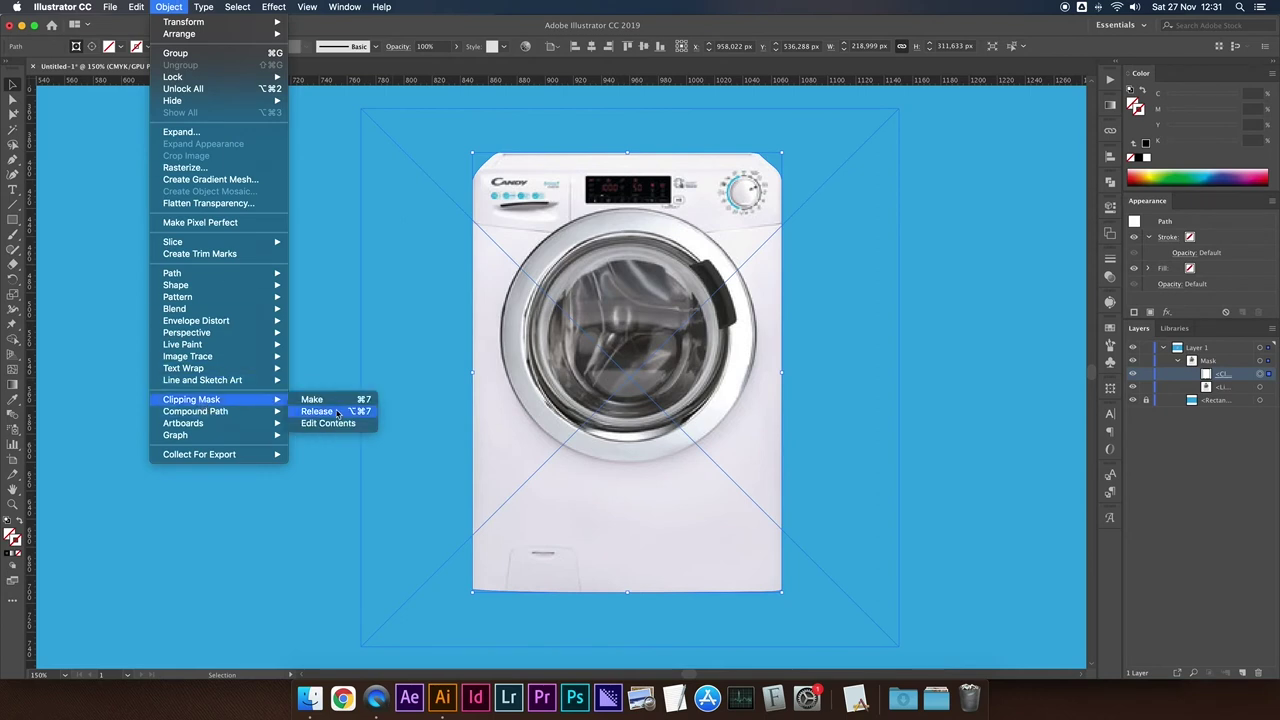
# - Release the clipping mask and select the freed rectangle path for gradient editing
pyautogui.click(317, 411)
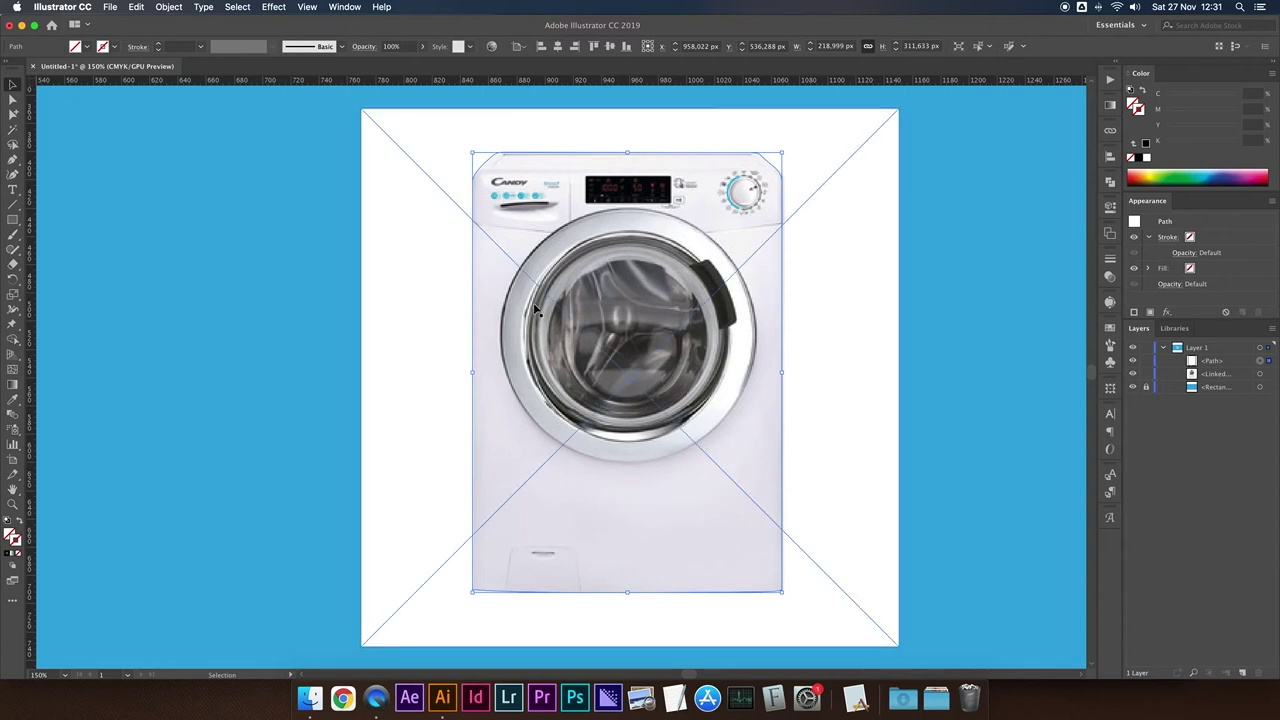
pyautogui.click(990, 320)
pyautogui.click(878, 300)
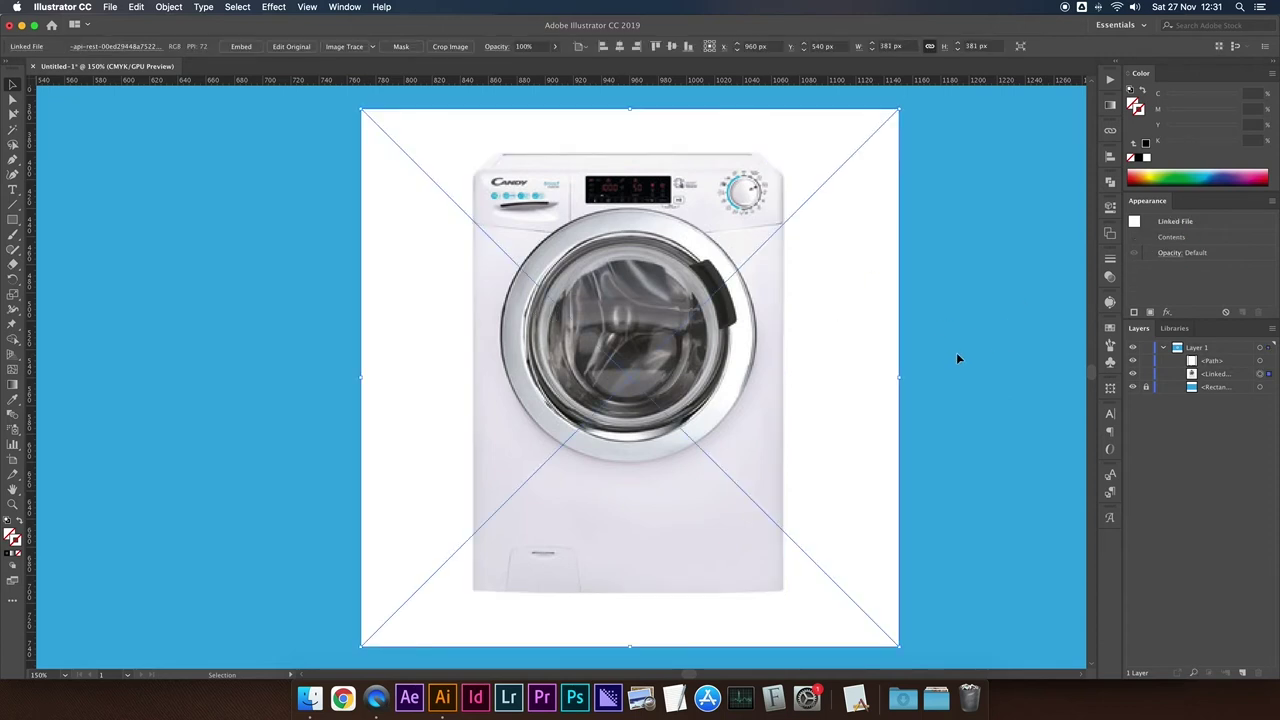
pyautogui.click(1268, 361)
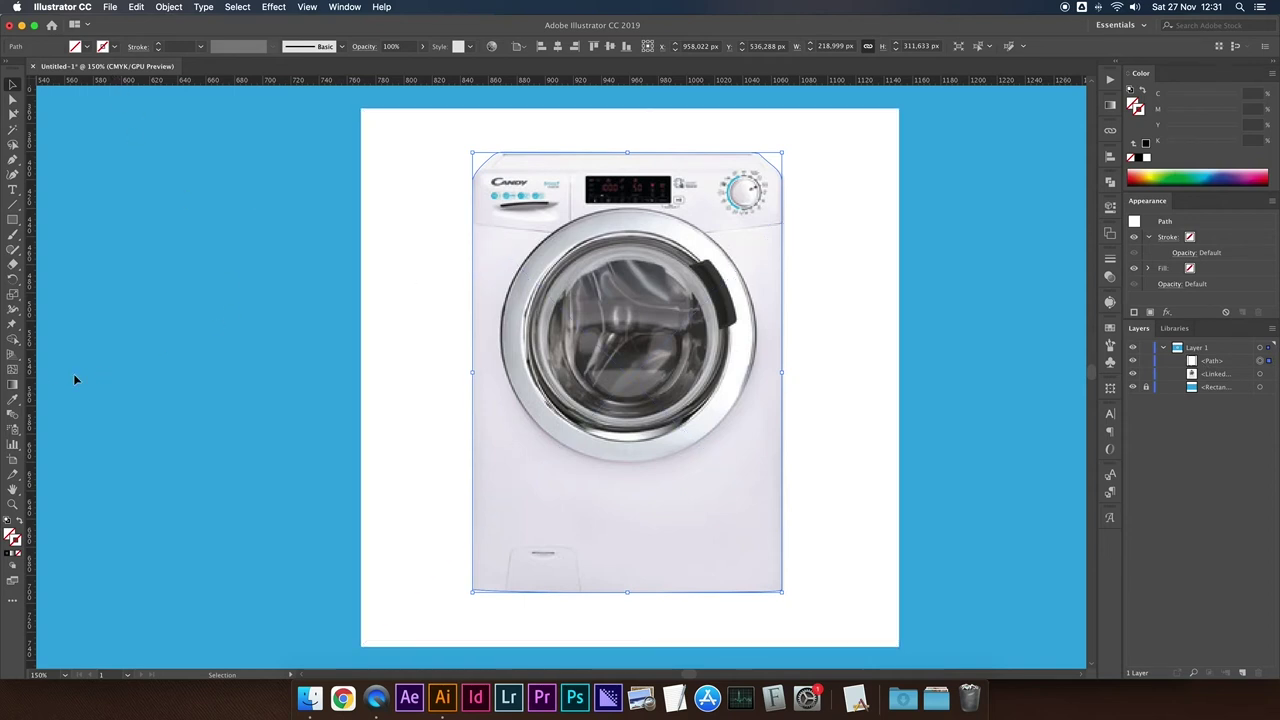
pyautogui.click(1111, 108)
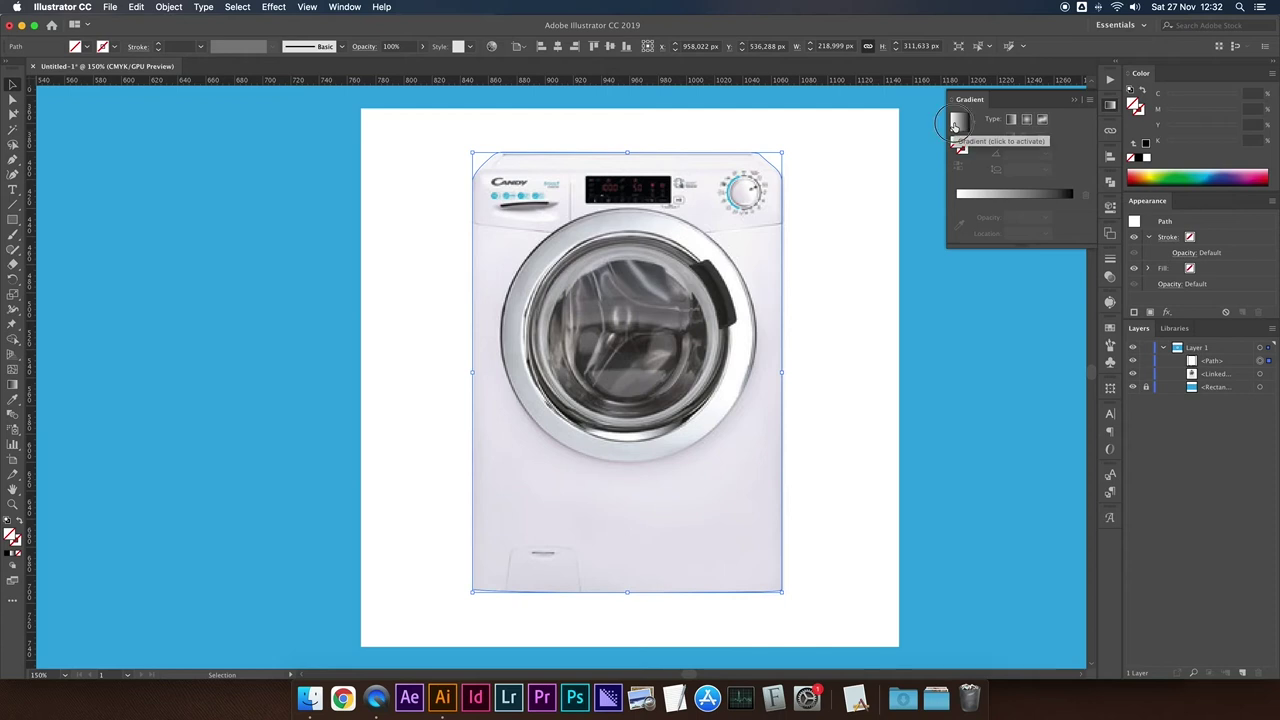
# - Fill the rectangle with a white-to-black gradient and cut it to the clipboard
pyautogui.click(957, 121)
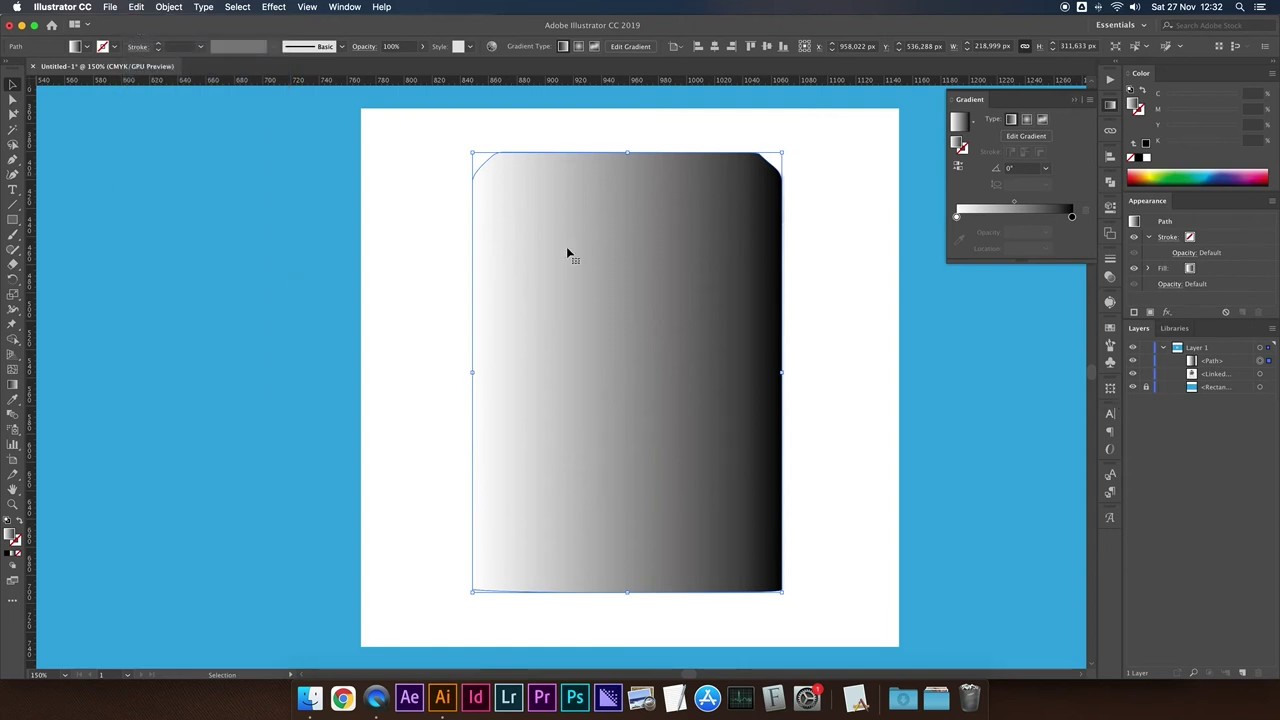
pyautogui.click(137, 7)
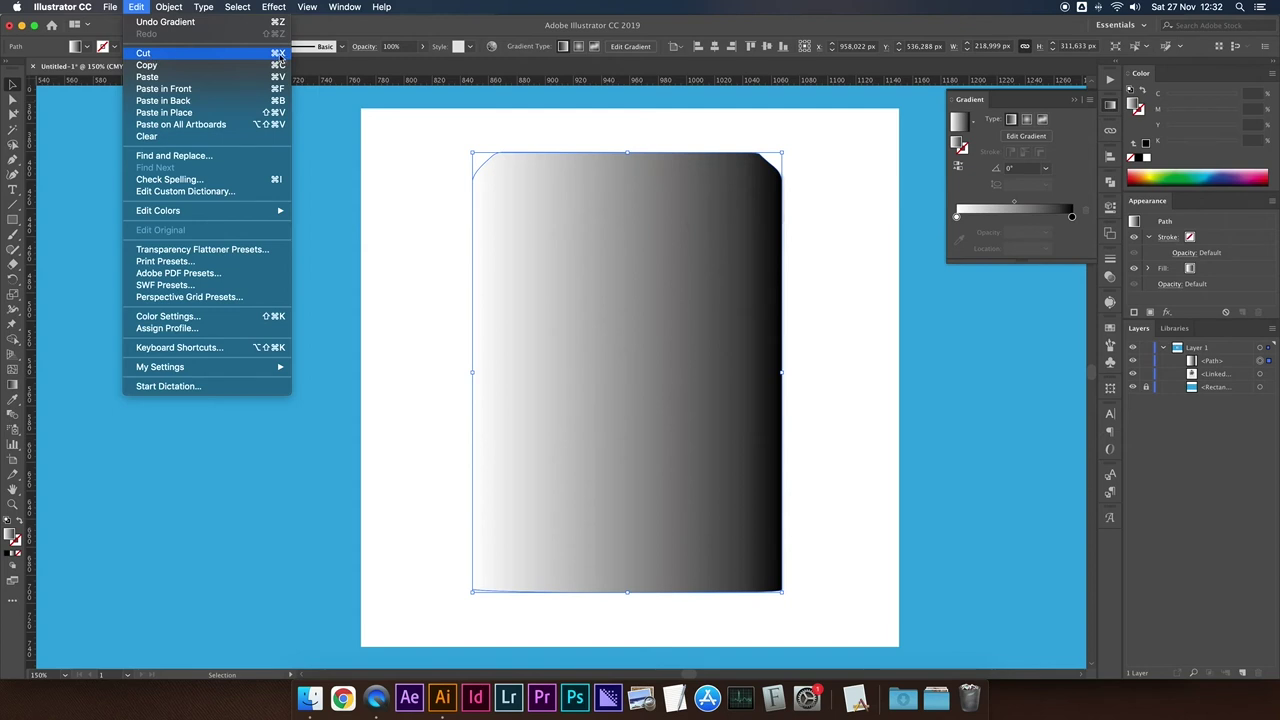
pyautogui.click(278, 54)
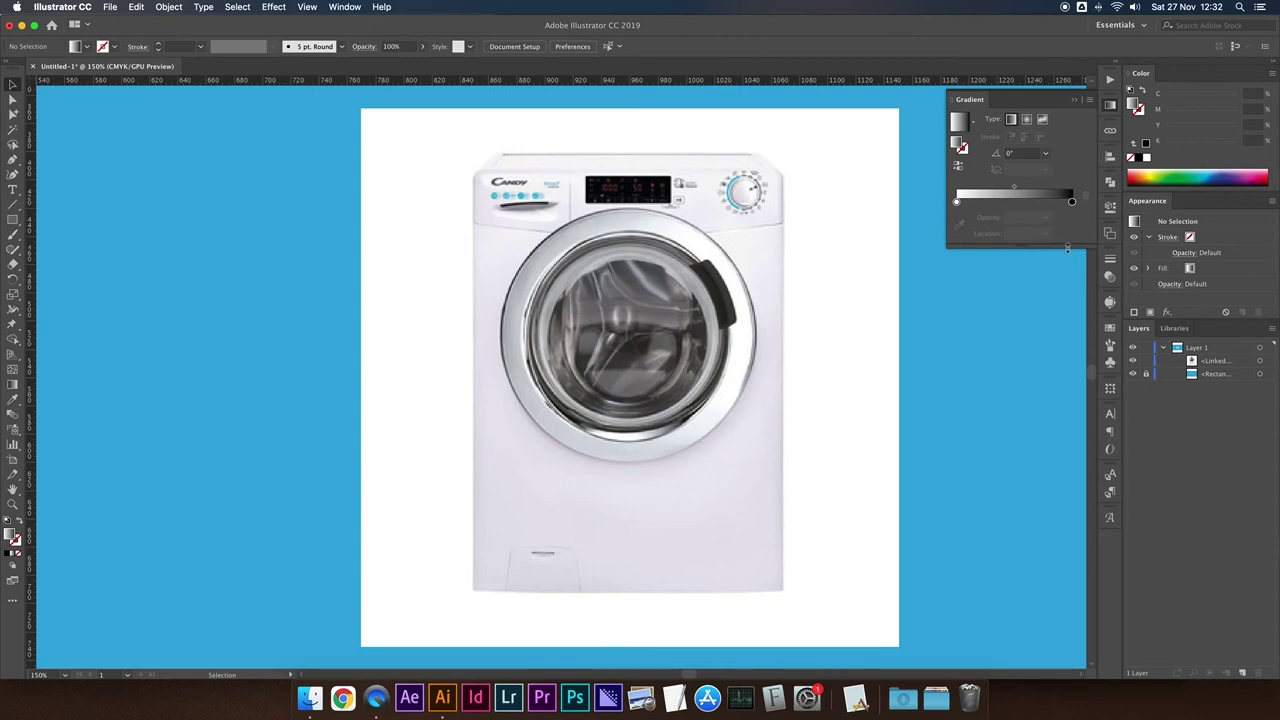
pyautogui.click(1109, 278)
# - Add an opacity mask to the linked washing-machine image and enter mask editing
pyautogui.click(344, 7)
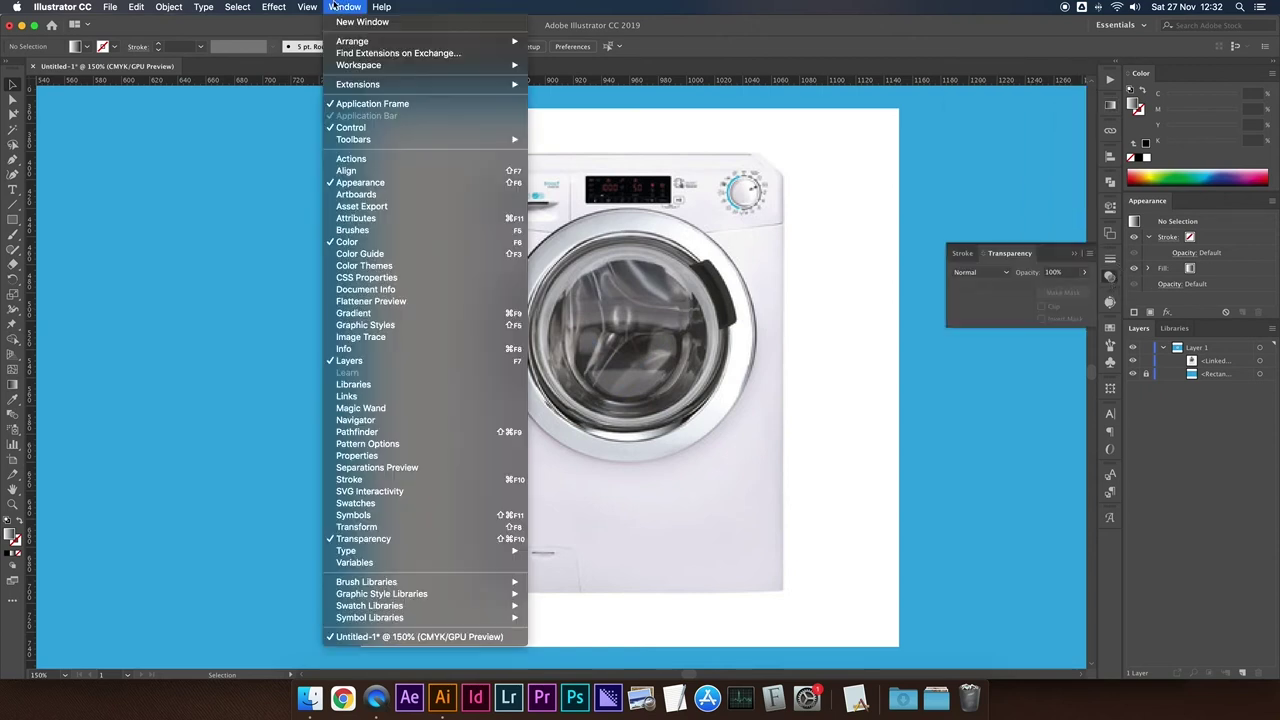
pyautogui.click(400, 526)
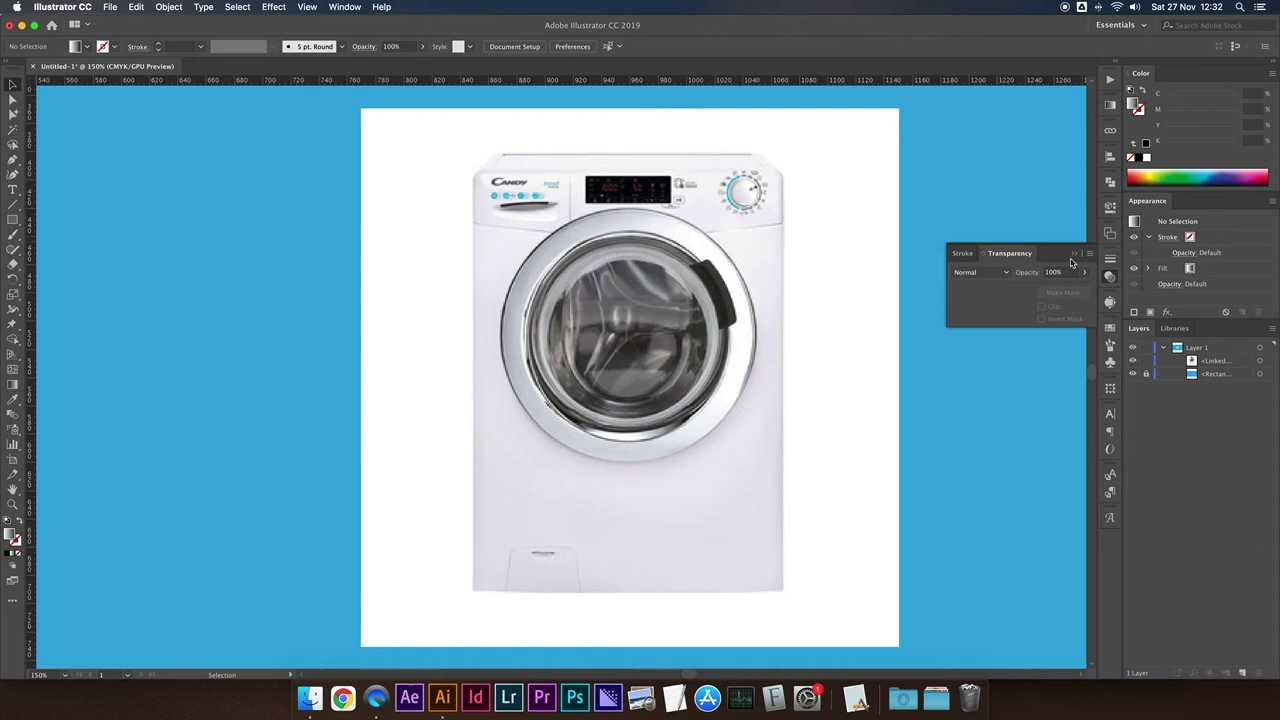
pyautogui.click(1005, 255)
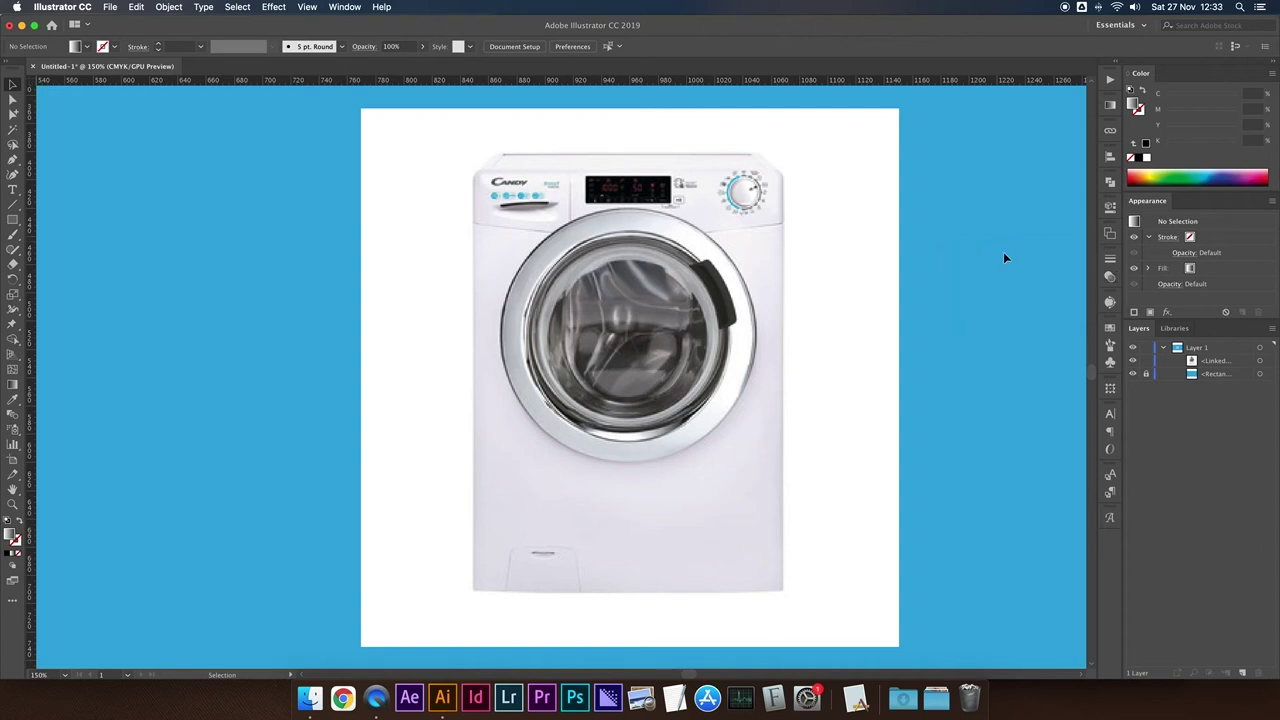
pyautogui.click(1109, 277)
pyautogui.click(1262, 361)
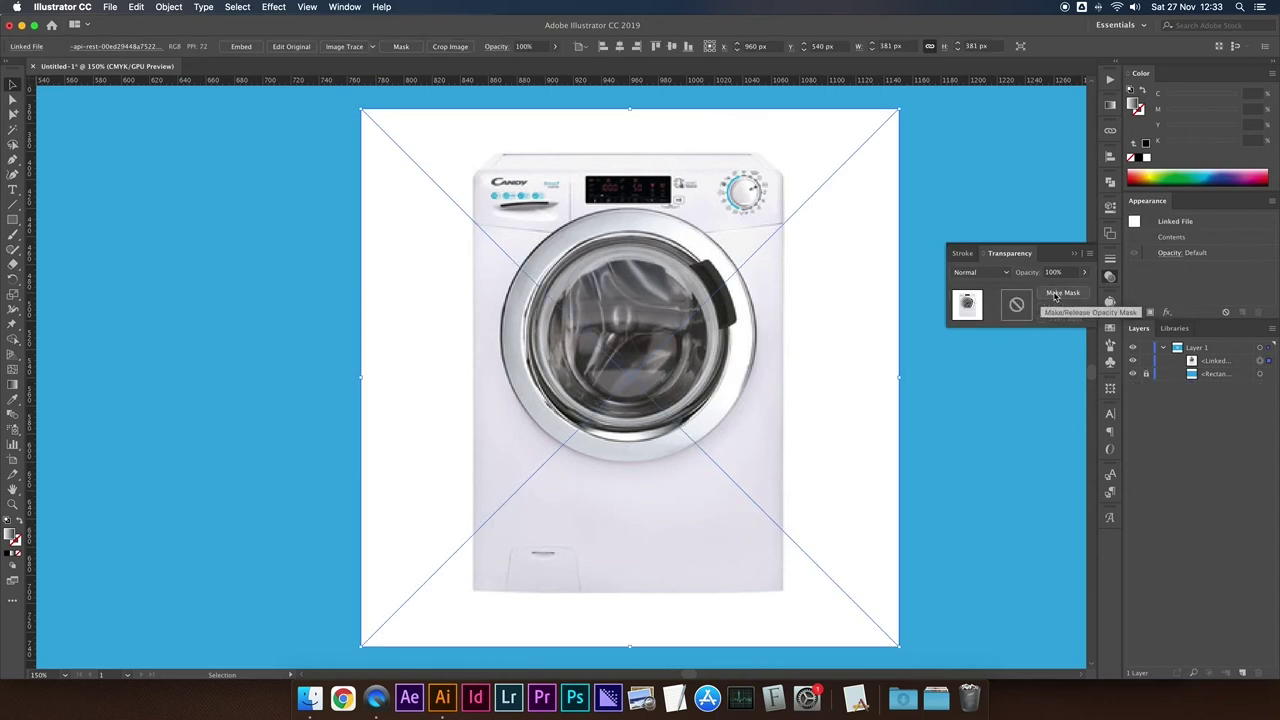
pyautogui.click(1059, 296)
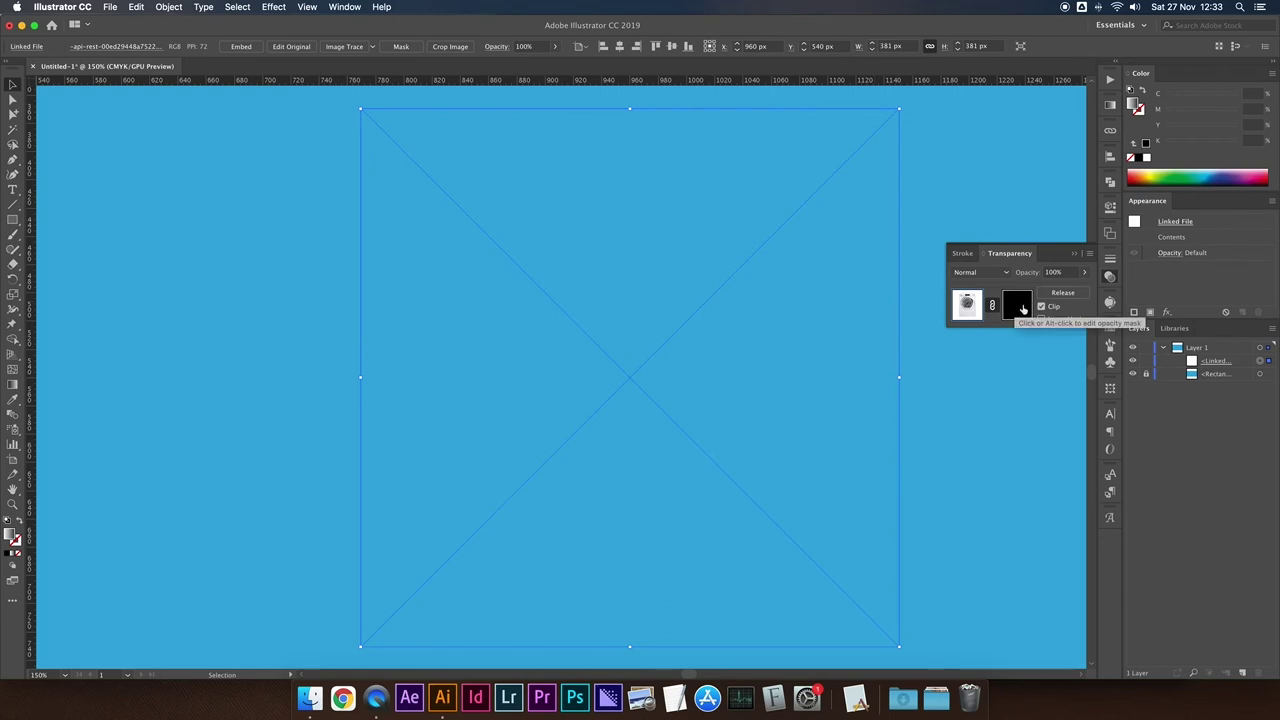
pyautogui.click(1020, 309)
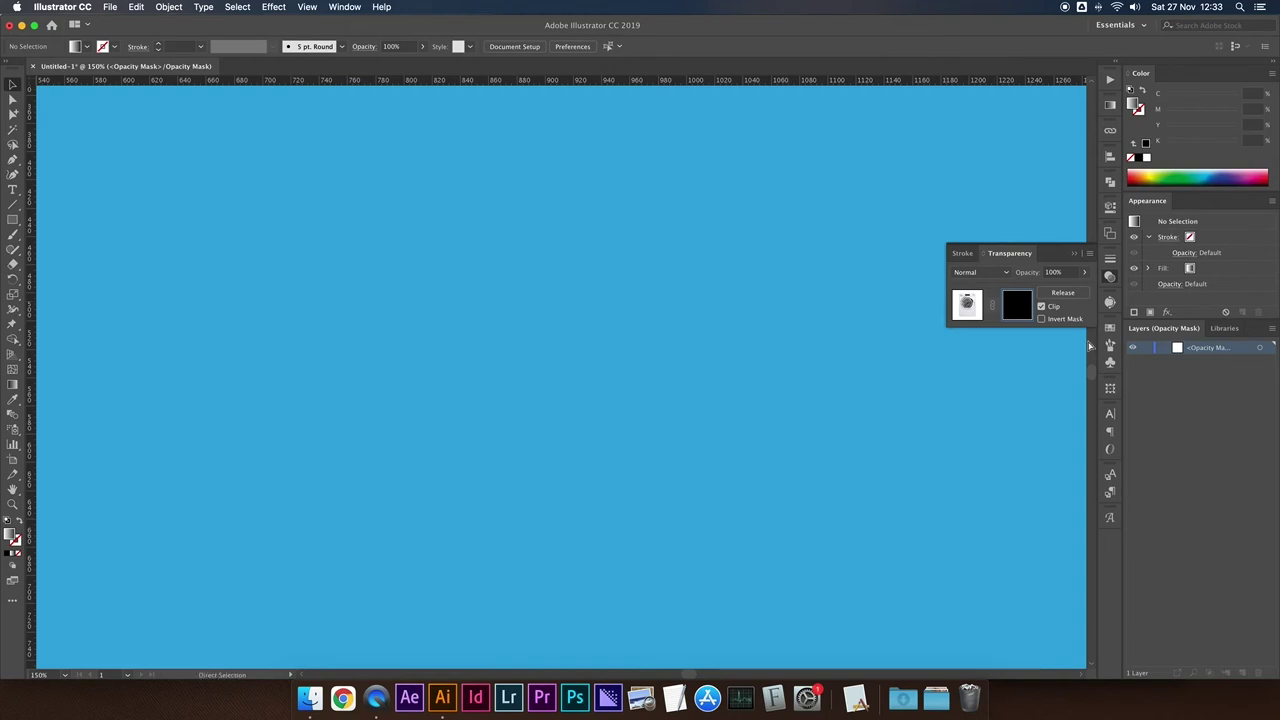
# - Paste the gradient rectangle in front inside the opacity mask
pyautogui.press('super+f')
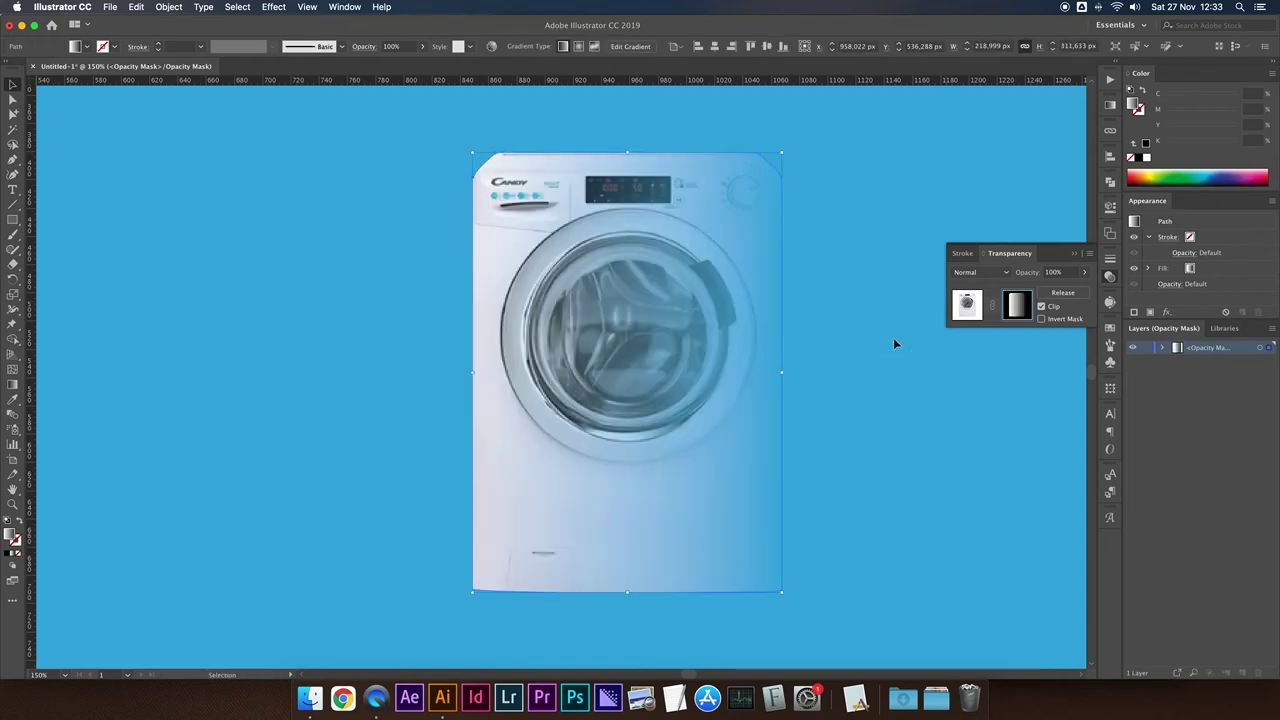
pyautogui.click(893, 337)
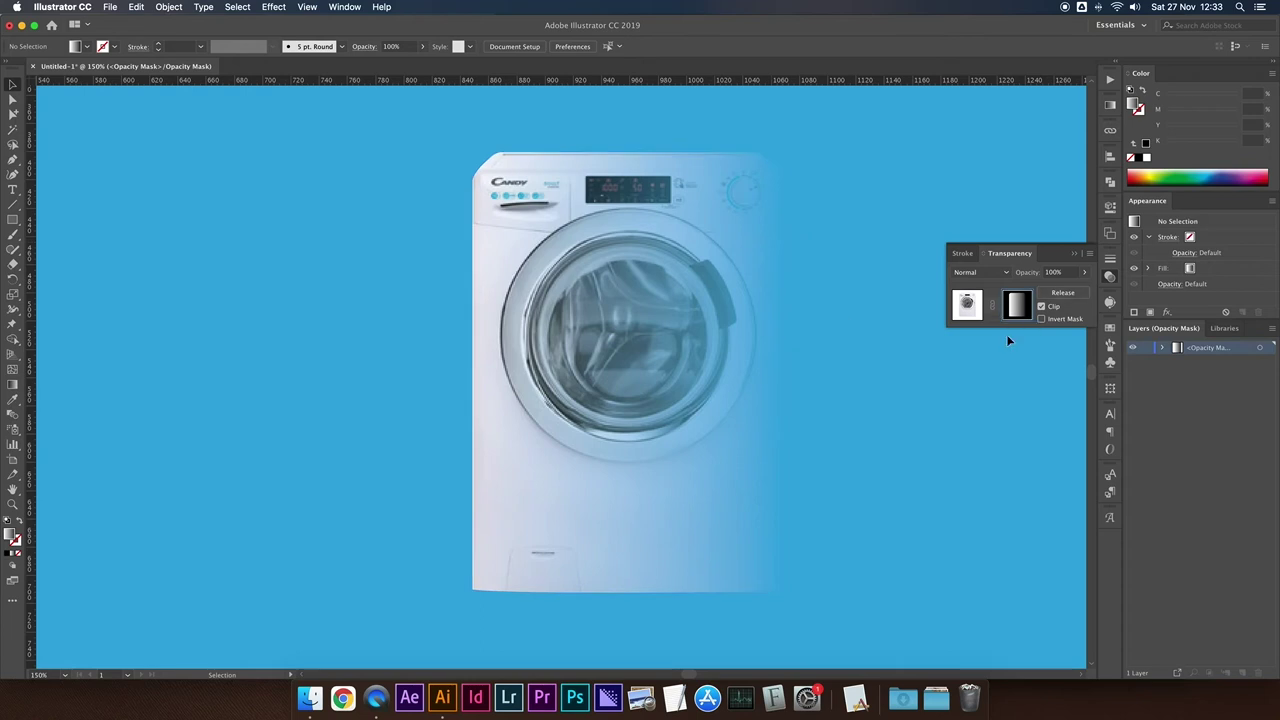
pyautogui.click(782, 228)
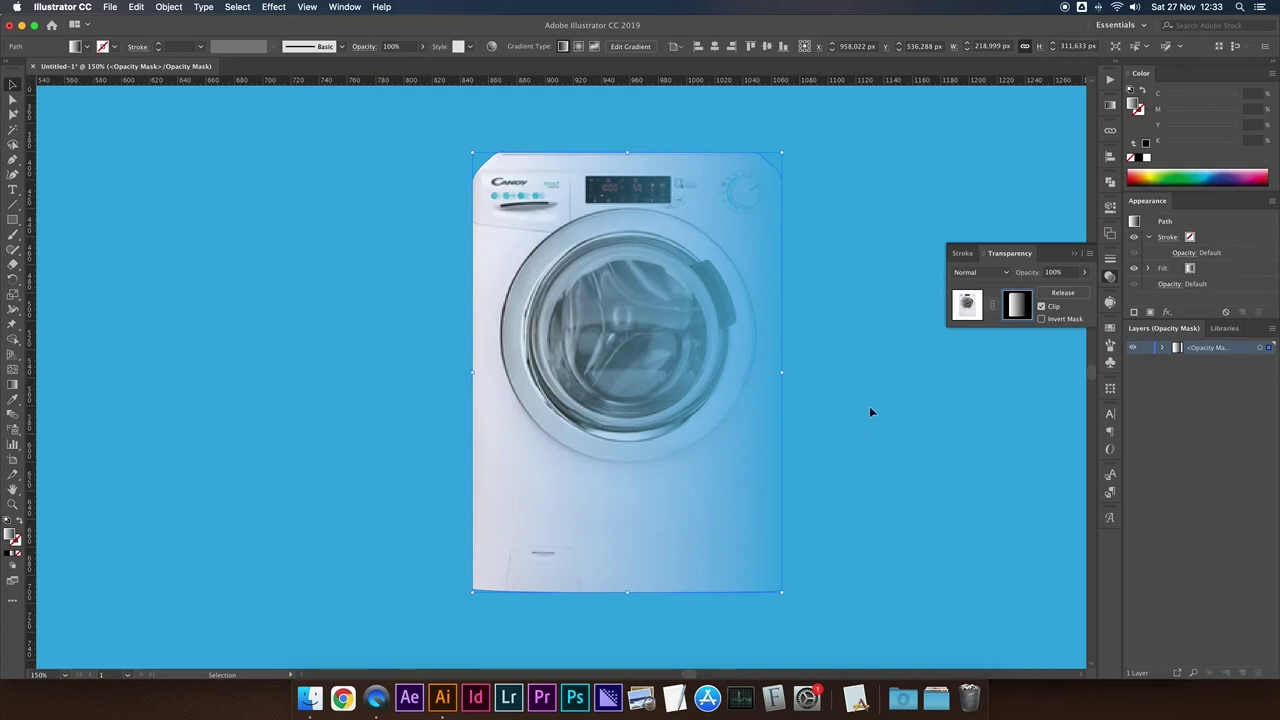
pyautogui.click(926, 348)
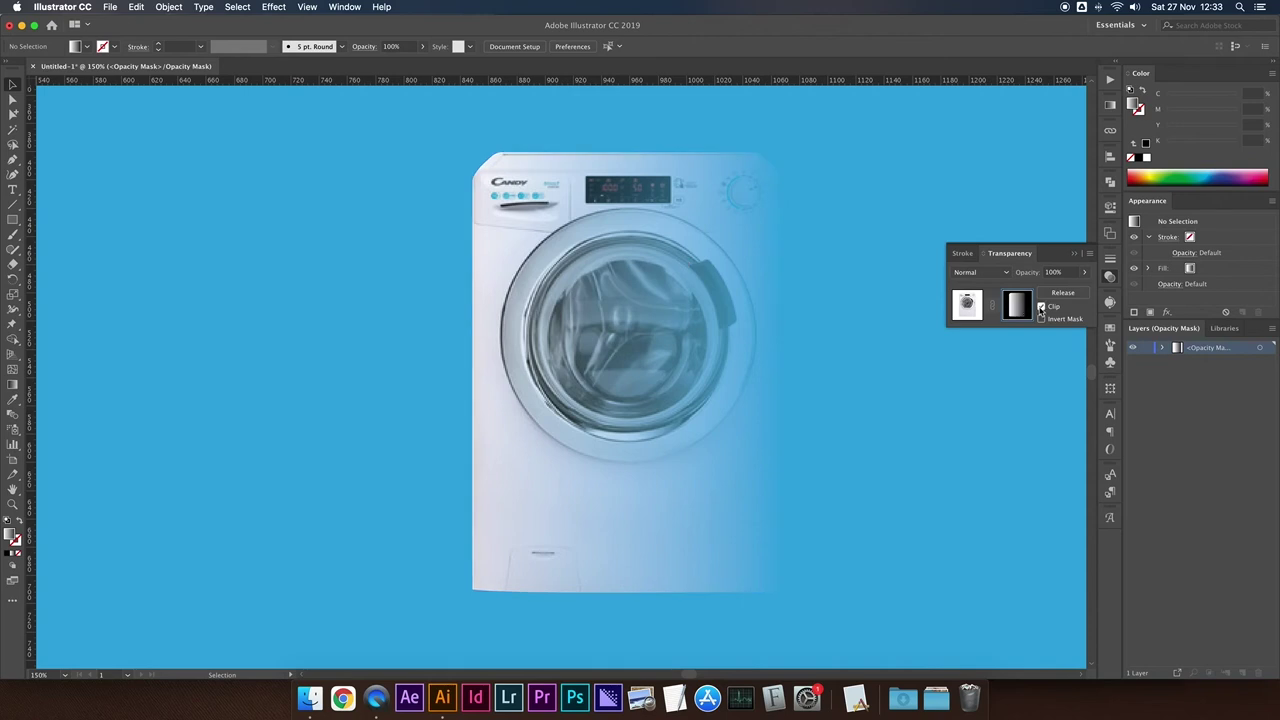
# - Test Invert Mask, leave it off, and select the gradient path inside the expanded mask
pyautogui.click(1041, 318)
pyautogui.click(1042, 319)
pyautogui.click(1041, 318)
pyautogui.click(1041, 318)
pyautogui.click(1162, 347)
pyautogui.click(1261, 361)
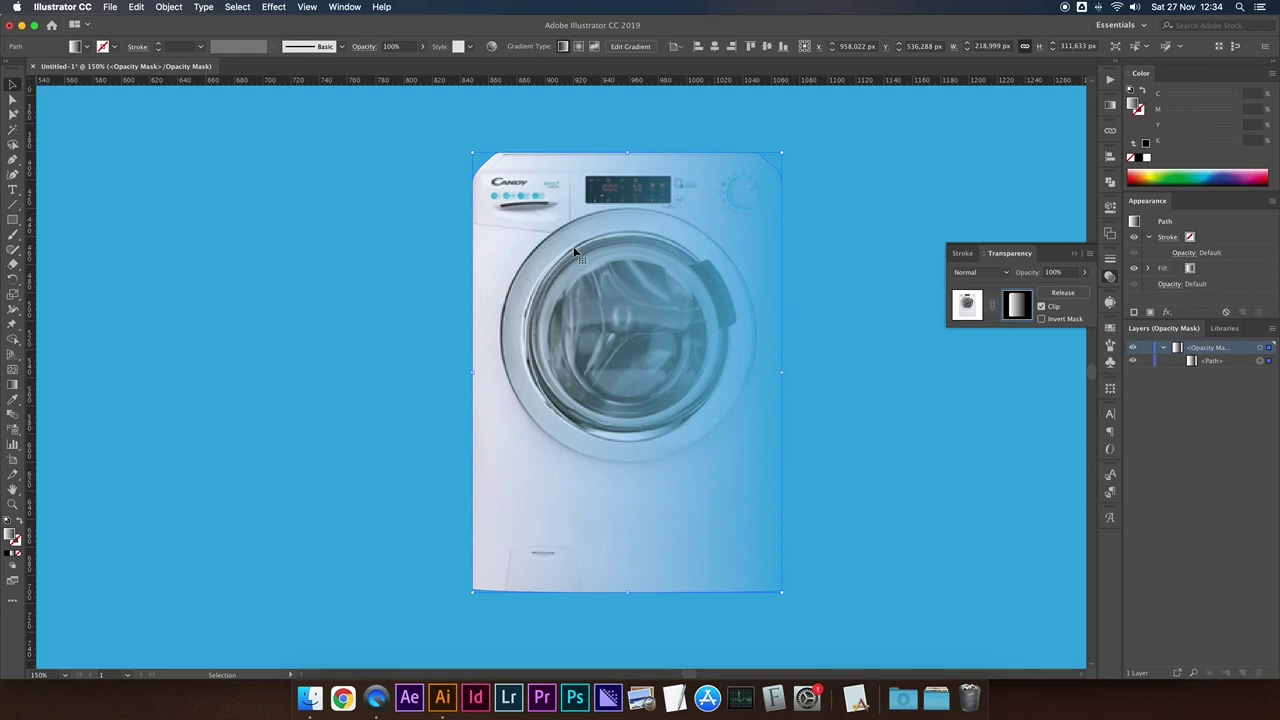
pyautogui.click(12, 387)
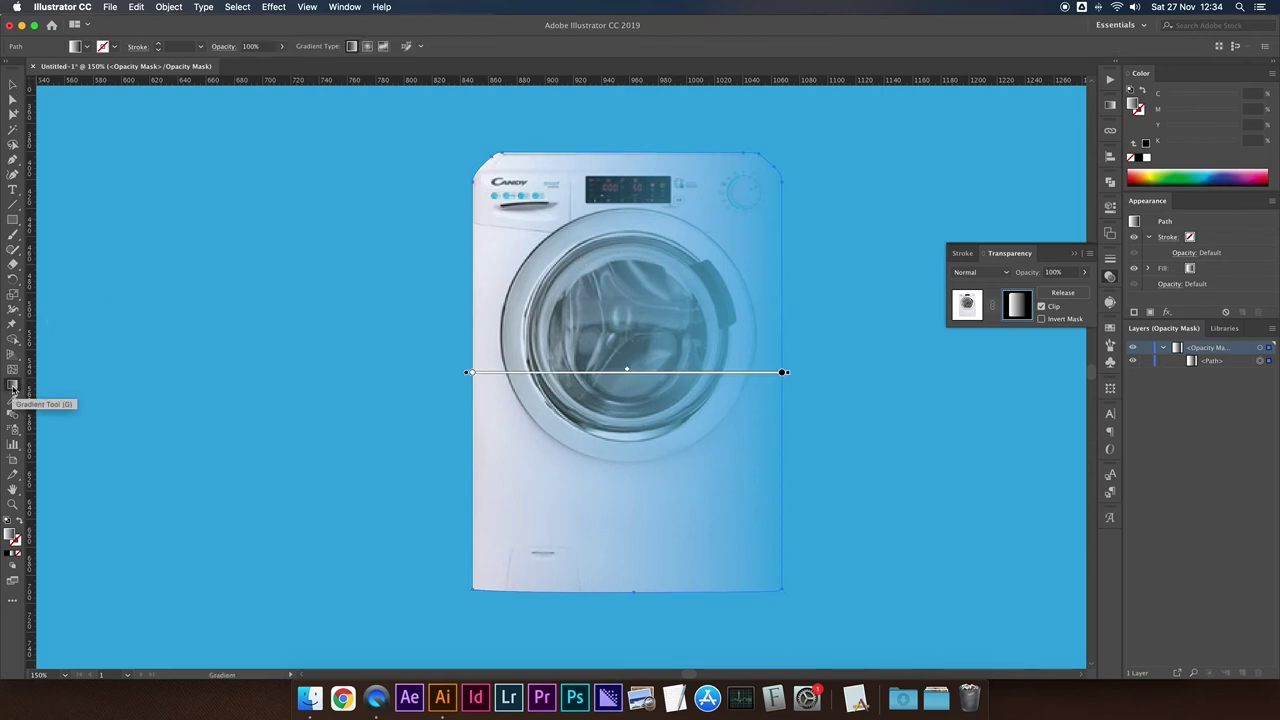
# - Redraw the linear mask gradient across the washing machine in several directions
pyautogui.moveTo(577, 247); pyautogui.dragTo(668, 427)
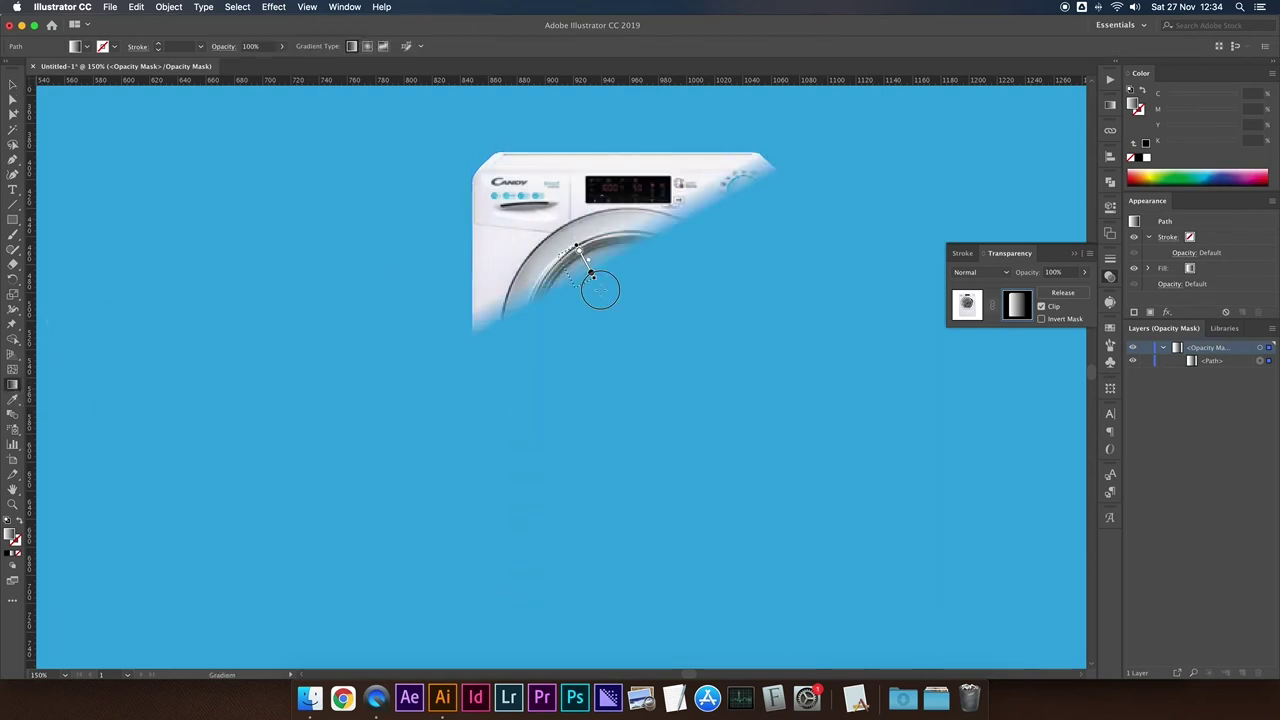
pyautogui.moveTo(651, 160); pyautogui.dragTo(651, 415)
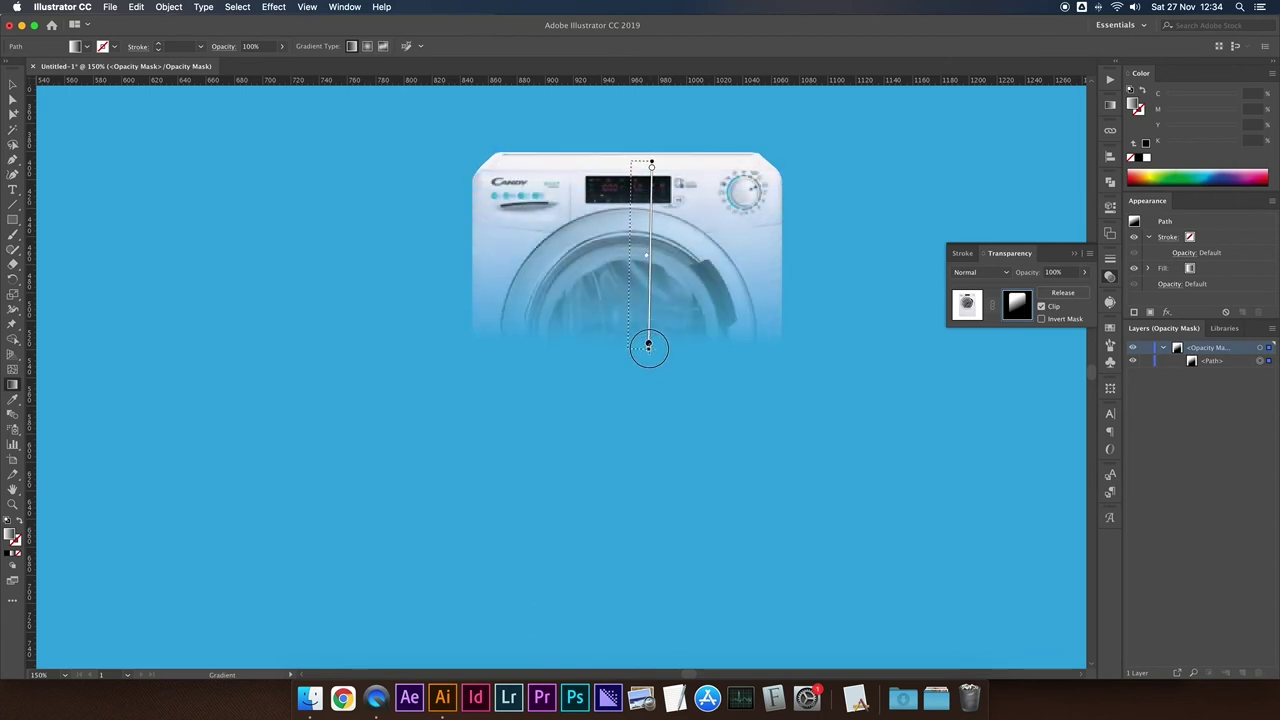
pyautogui.moveTo(543, 461)
pyautogui.mouseDown()
pyautogui.moveTo(586, 405)
pyautogui.moveTo(665, 213)
pyautogui.mouseUp()
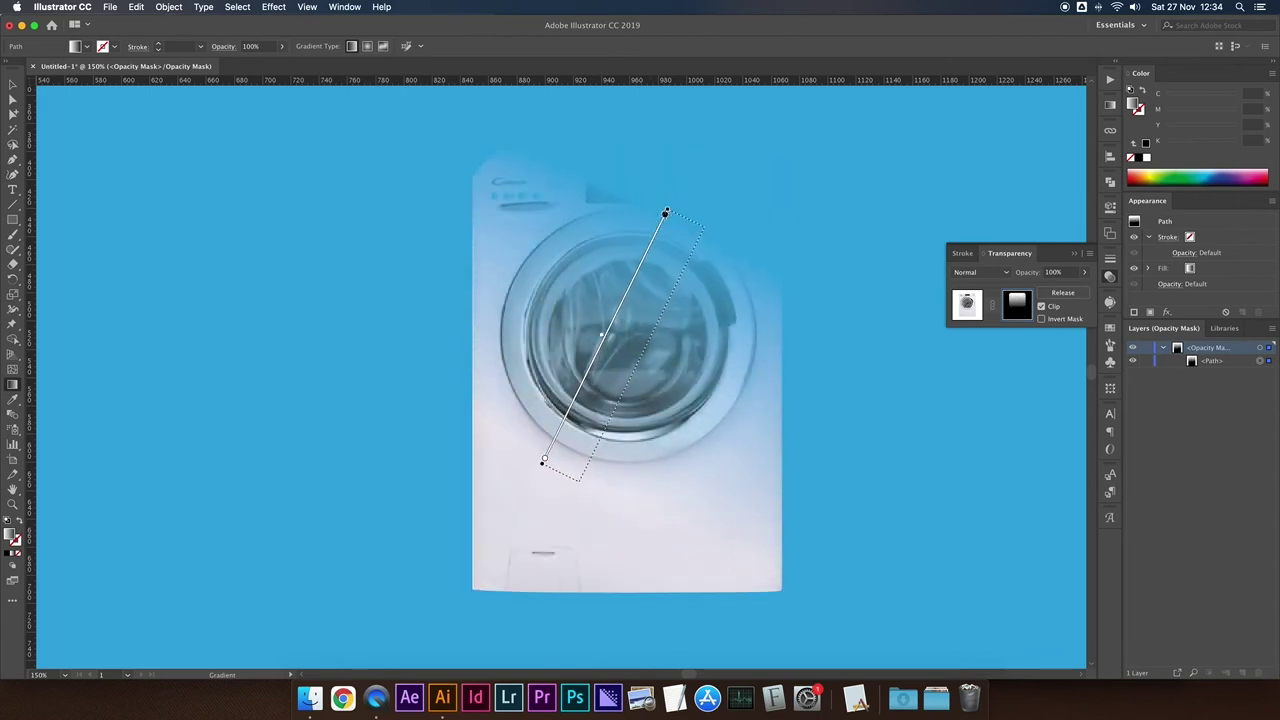
pyautogui.moveTo(601, 334)
pyautogui.mouseDown()
pyautogui.moveTo(655, 230)
pyautogui.moveTo(565, 415)
pyautogui.moveTo(648, 262)
pyautogui.moveTo(608, 322)
pyautogui.mouseUp()
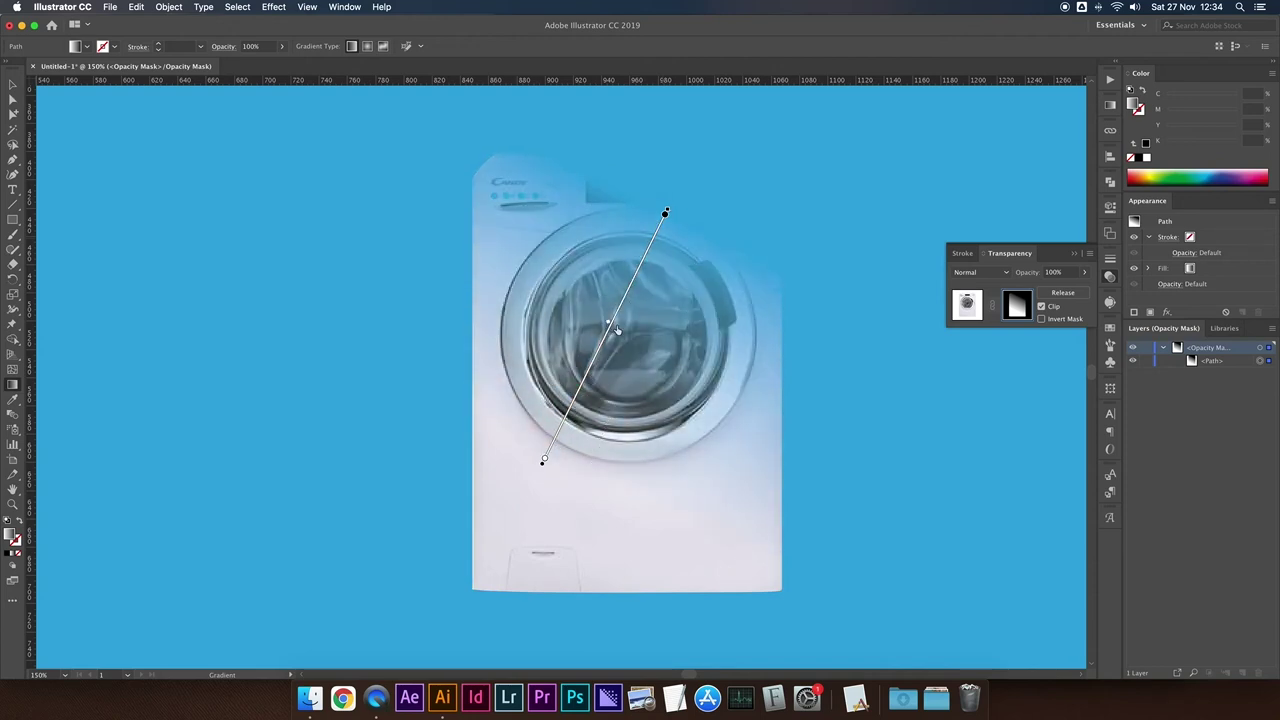
# - Try a radial mask gradient, undo, then drag a vertical fade down the washer
pyautogui.click(1110, 106)
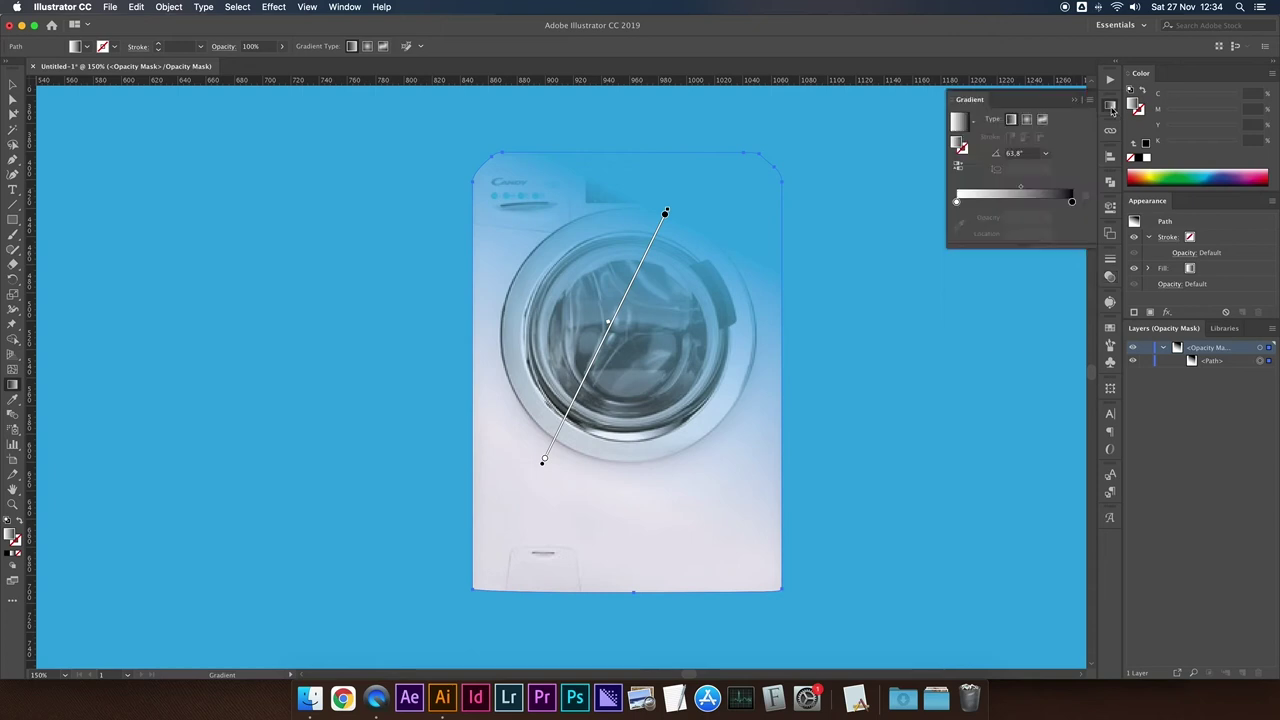
pyautogui.click(1026, 119)
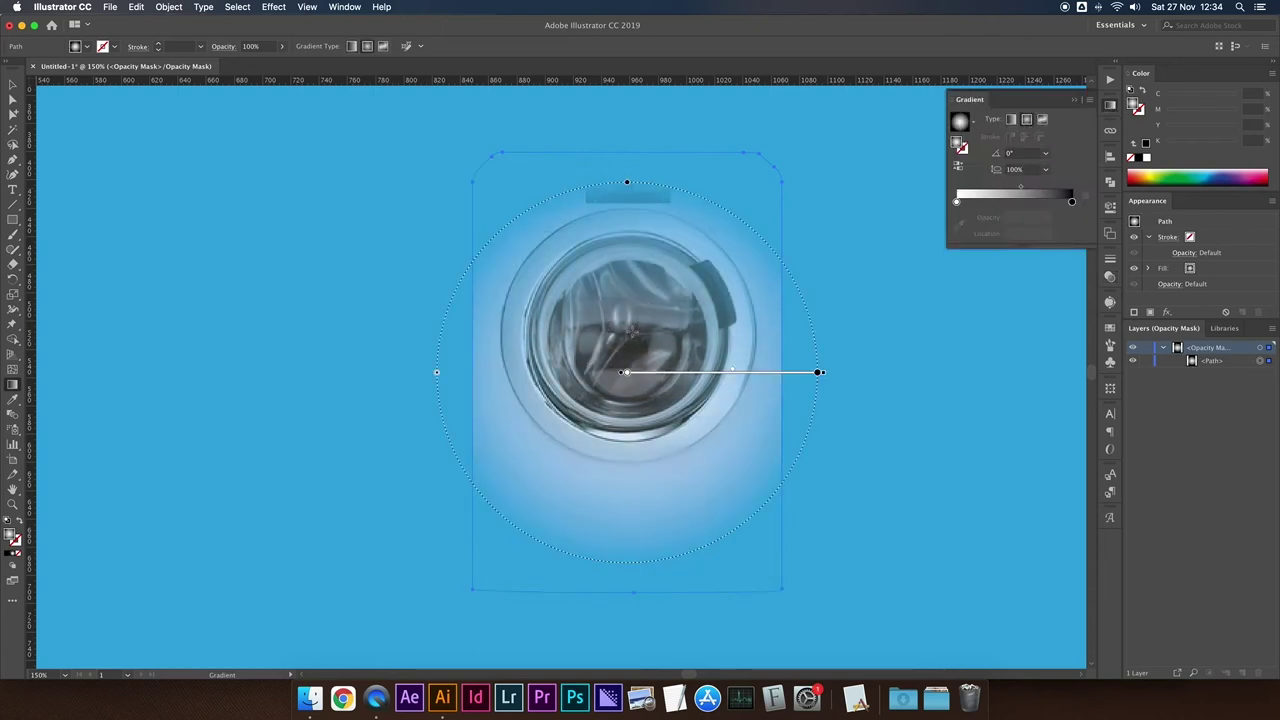
pyautogui.moveTo(632, 332); pyautogui.dragTo(694, 389)
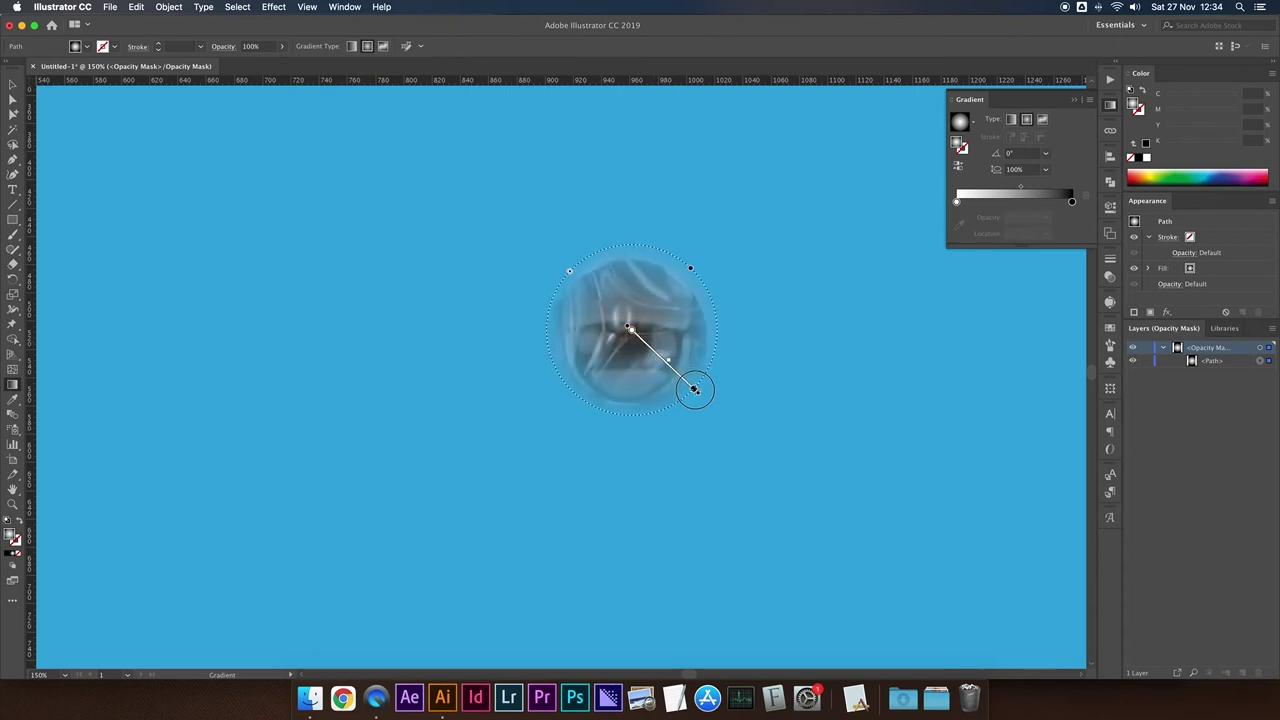
pyautogui.moveTo(694, 389); pyautogui.dragTo(706, 399)
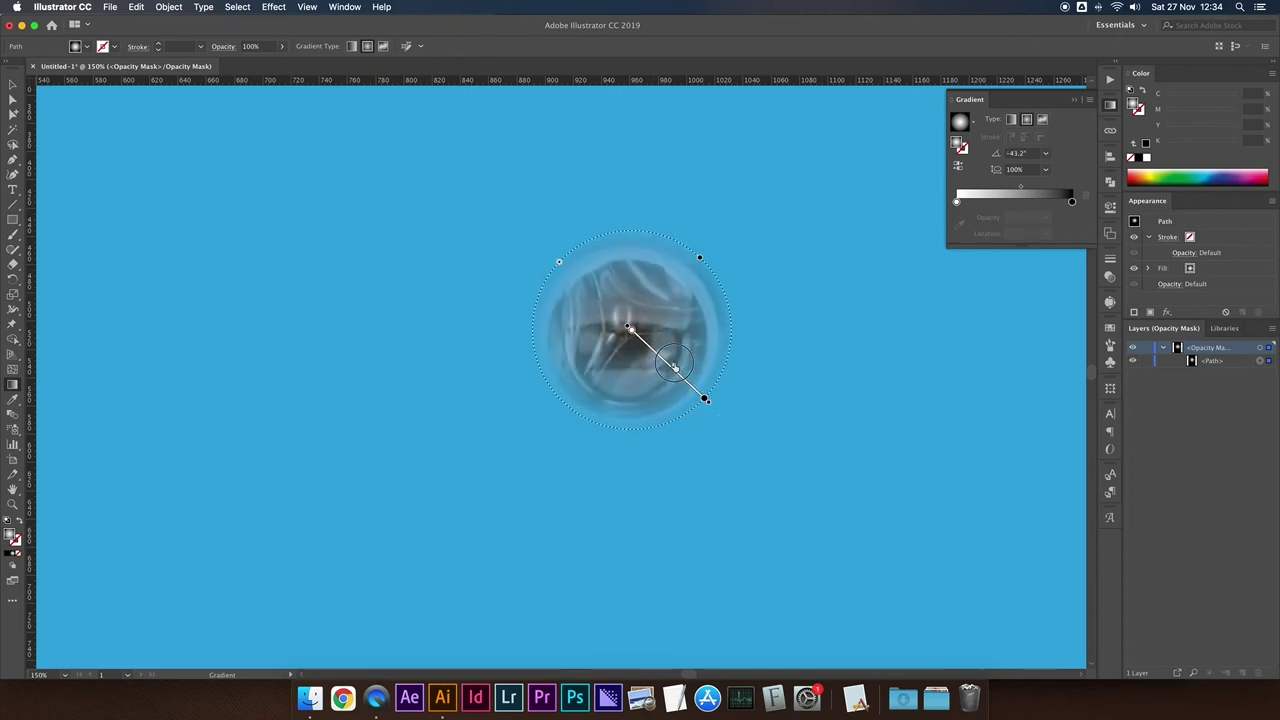
pyautogui.moveTo(667, 363); pyautogui.dragTo(700, 391)
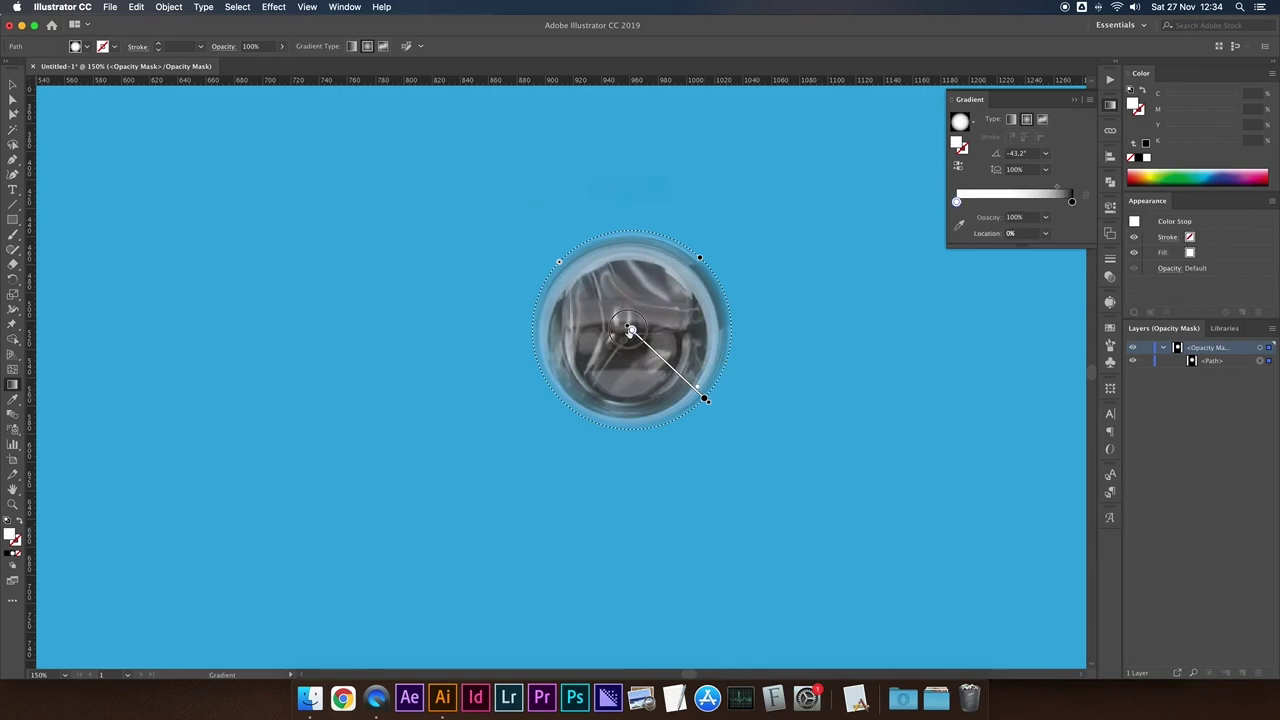
pyautogui.hotkey('ctrl', 'z')
pyautogui.moveTo(605, 166); pyautogui.dragTo(611, 535)
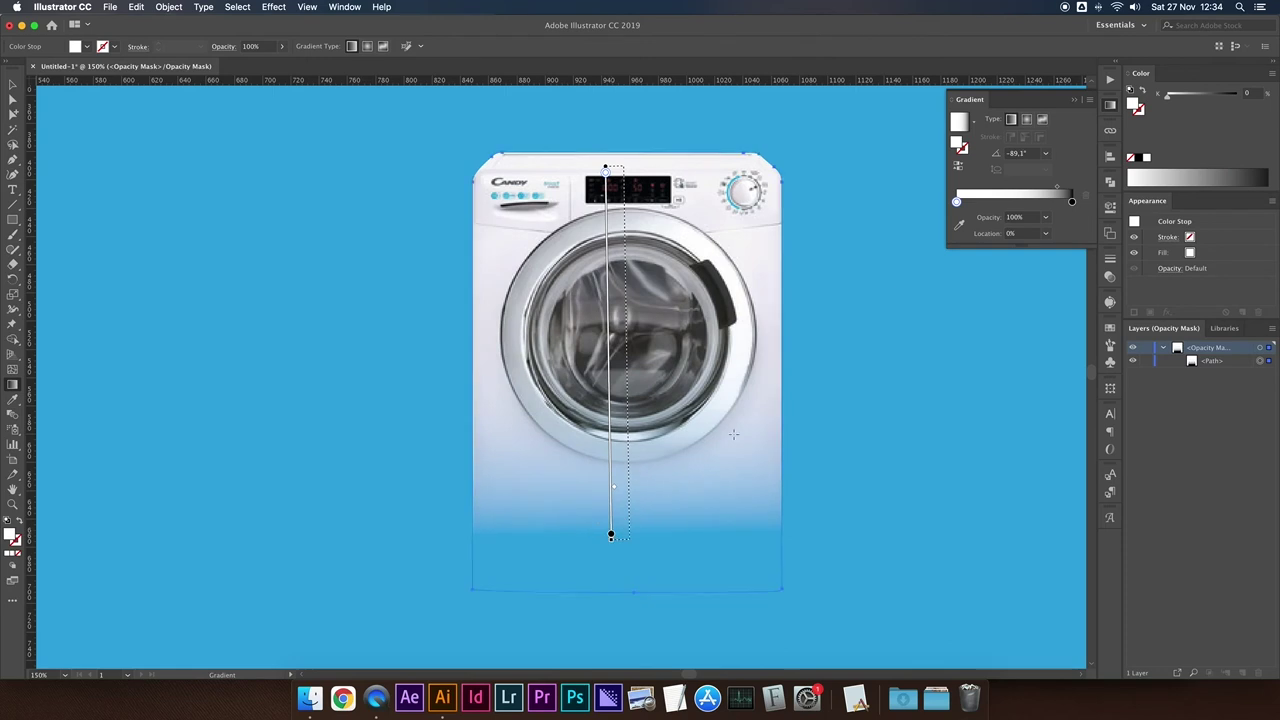
# - Add a black middle stop to the mask gradient and adjust stop positions and midpoints
pyautogui.moveTo(956, 201); pyautogui.dragTo(1027, 201)
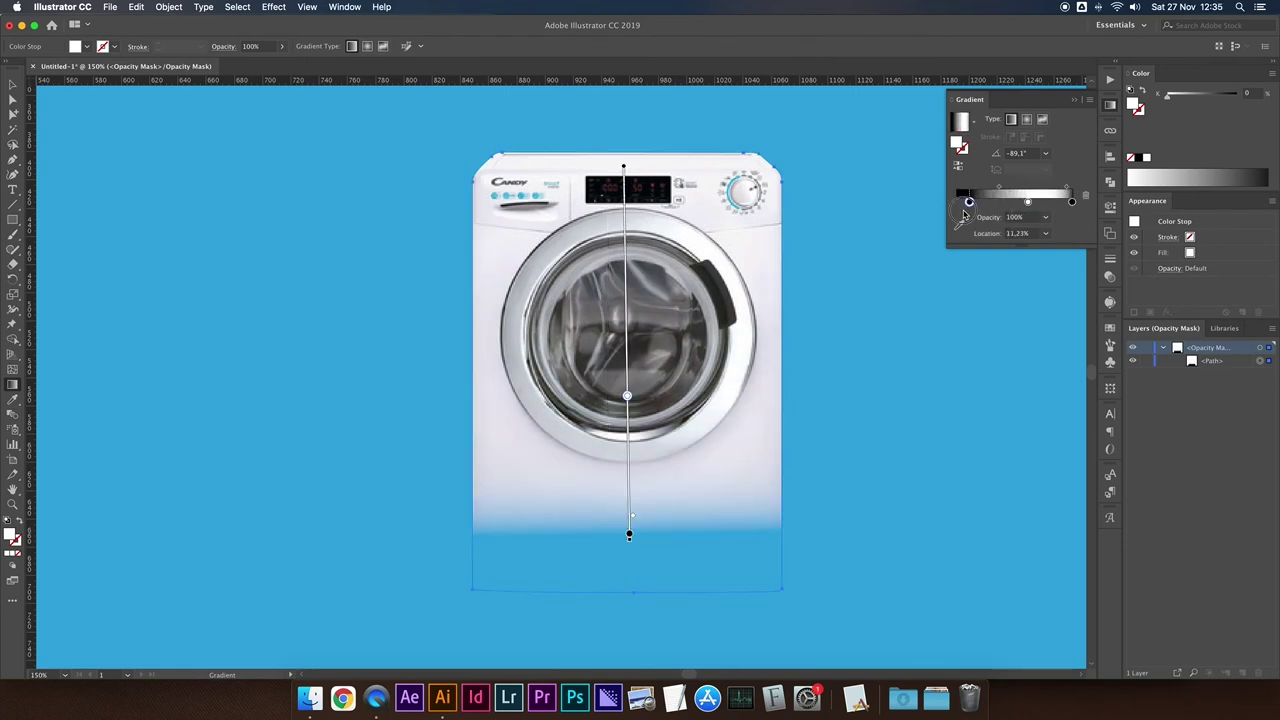
pyautogui.click(1072, 201)
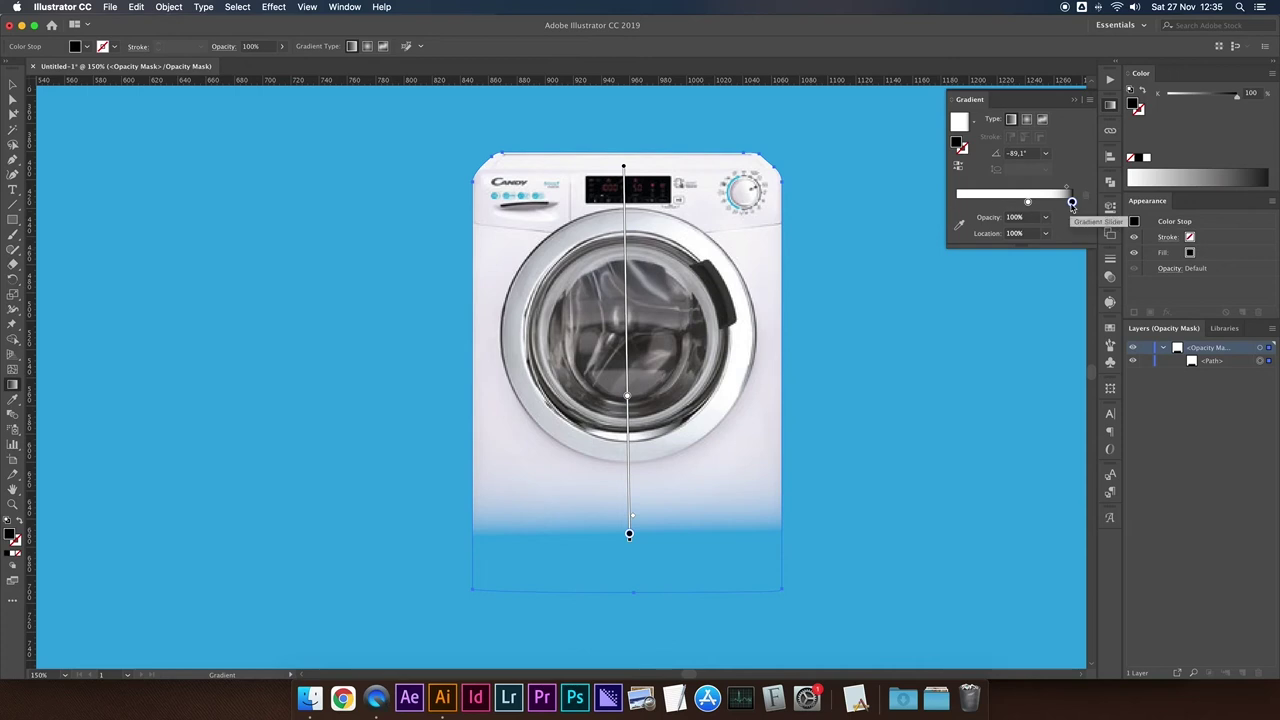
pyautogui.moveTo(1072, 201); pyautogui.dragTo(956, 201)
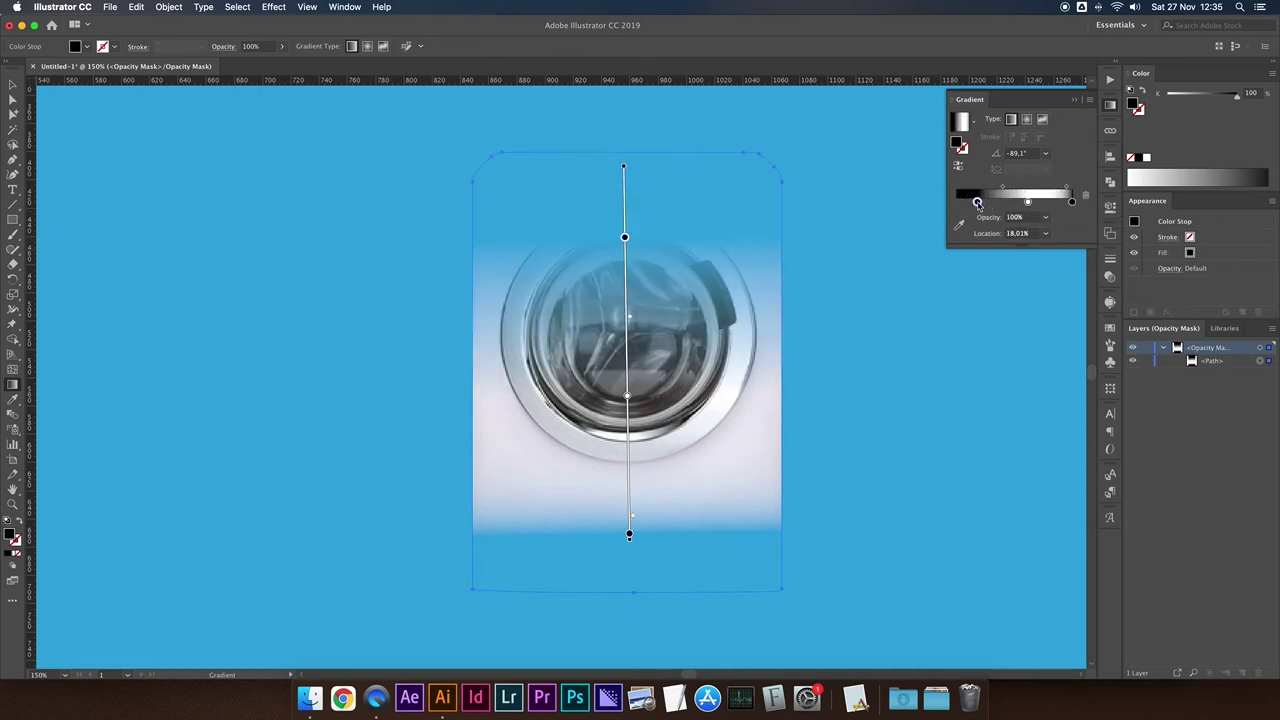
pyautogui.moveTo(1027, 201); pyautogui.dragTo(1008, 201)
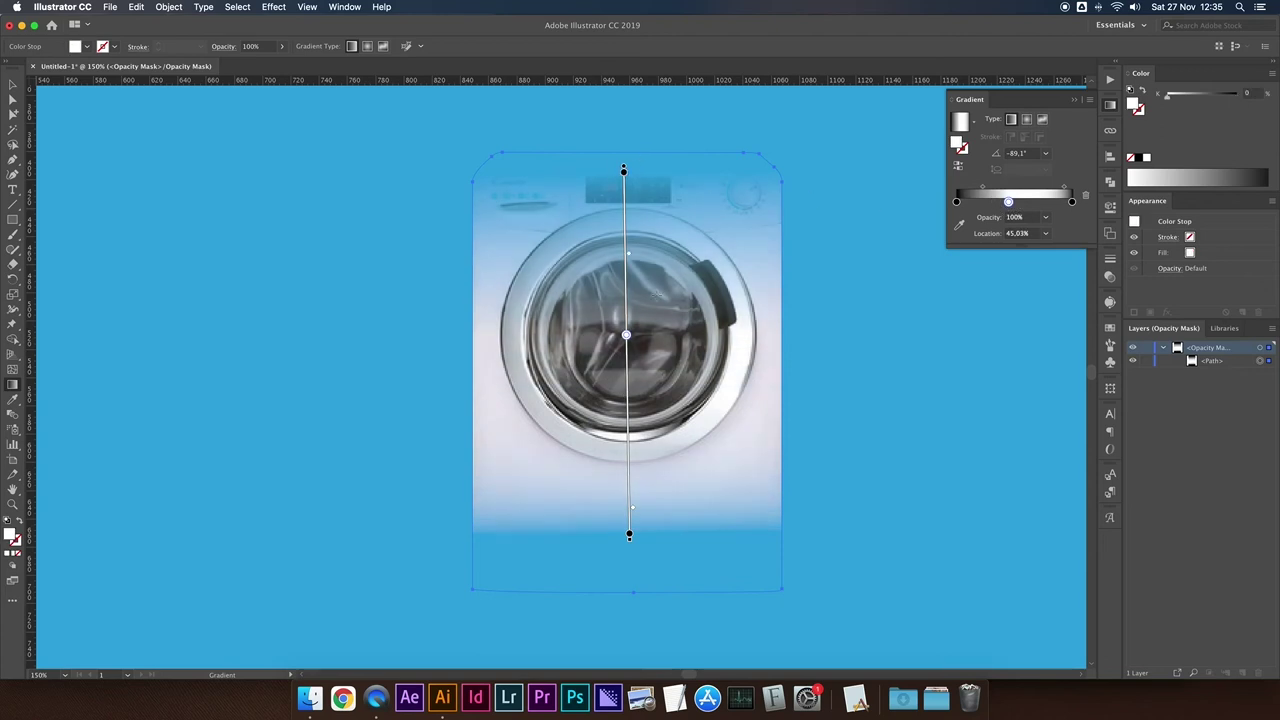
pyautogui.moveTo(626, 169); pyautogui.dragTo(624, 197)
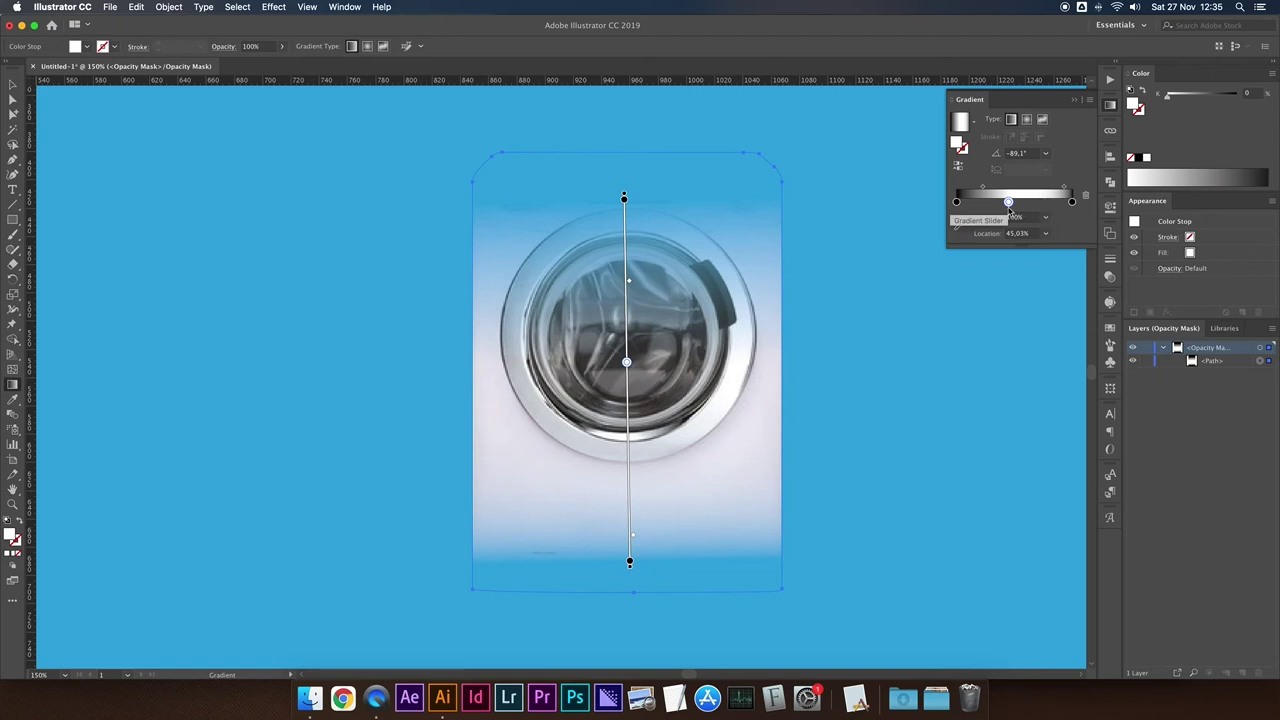
pyautogui.moveTo(956, 201); pyautogui.dragTo(1074, 202)
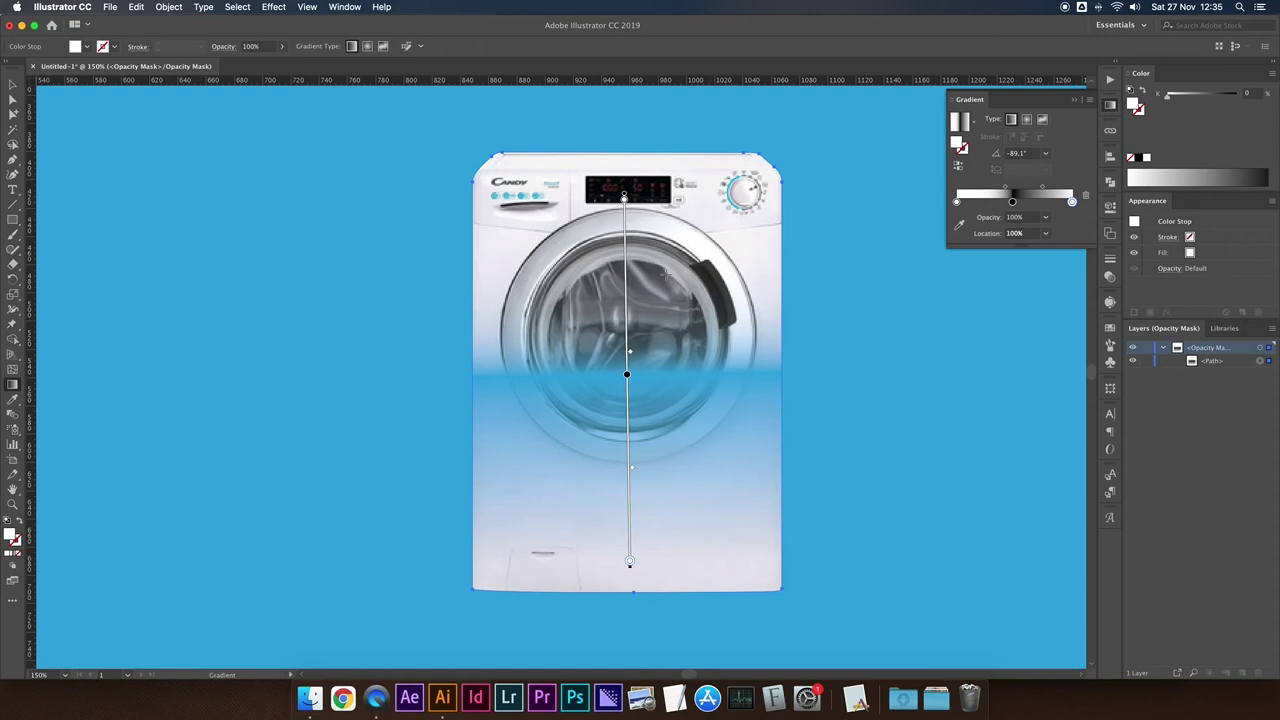
pyautogui.moveTo(1005, 188); pyautogui.dragTo(990, 190)
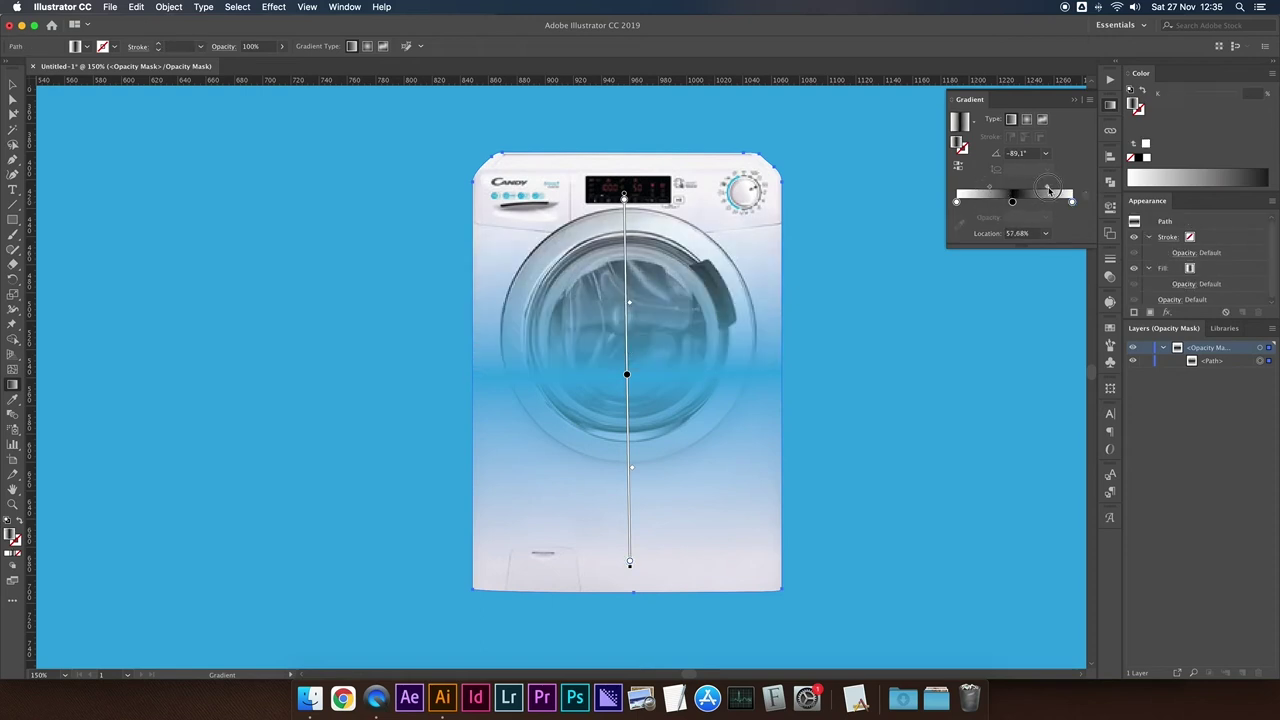
pyautogui.moveTo(1012, 202)
pyautogui.mouseDown()
pyautogui.moveTo(1041, 202)
pyautogui.moveTo(1014, 202)
pyautogui.mouseUp()
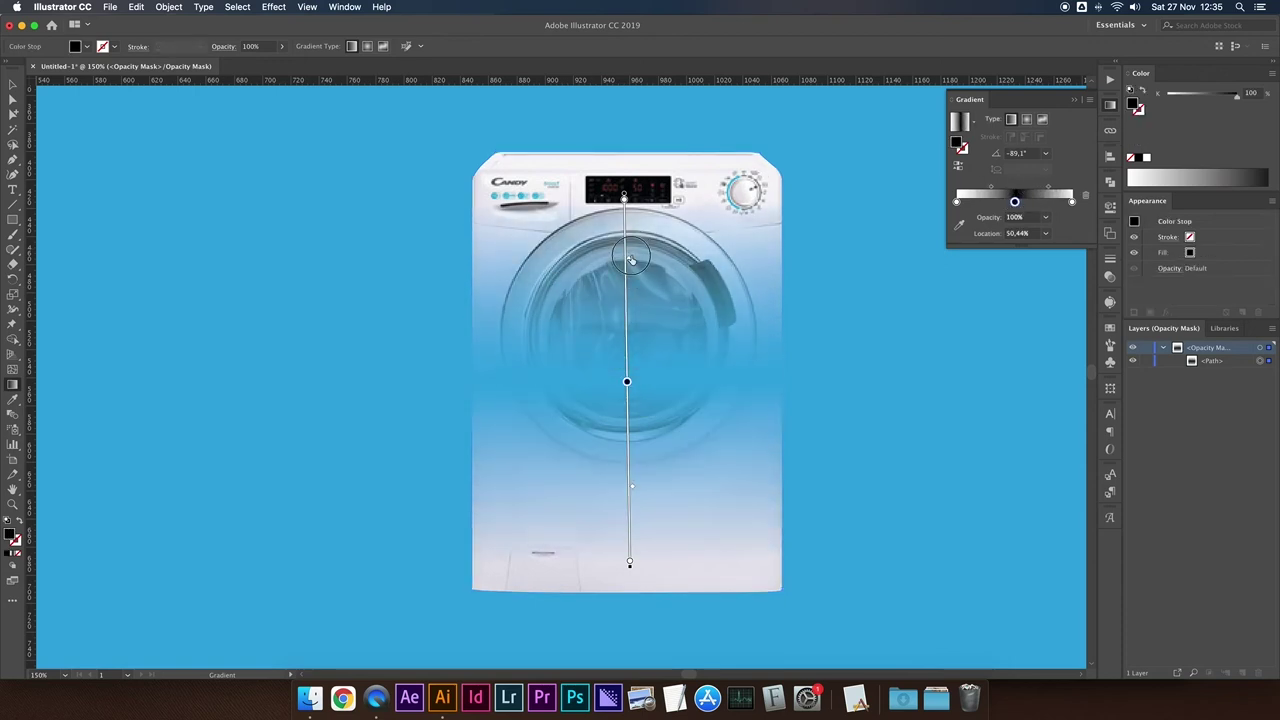
# - Zoom in, nudge the black stop to 45.95%, then fit the artboard in the window
pyautogui.press('v')
pyautogui.hotkey('ctrl', '=')
pyautogui.hotkey('ctrl', '=')
pyautogui.press('g')
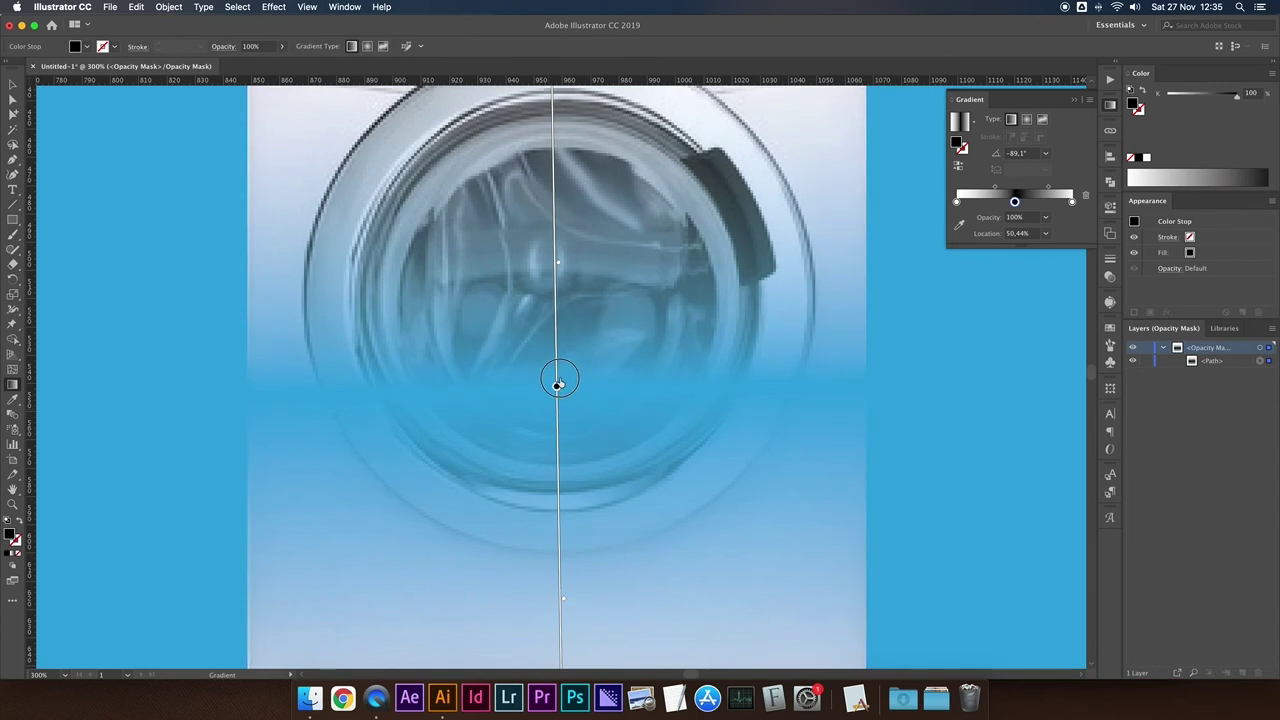
pyautogui.moveTo(558, 381); pyautogui.dragTo(556, 359)
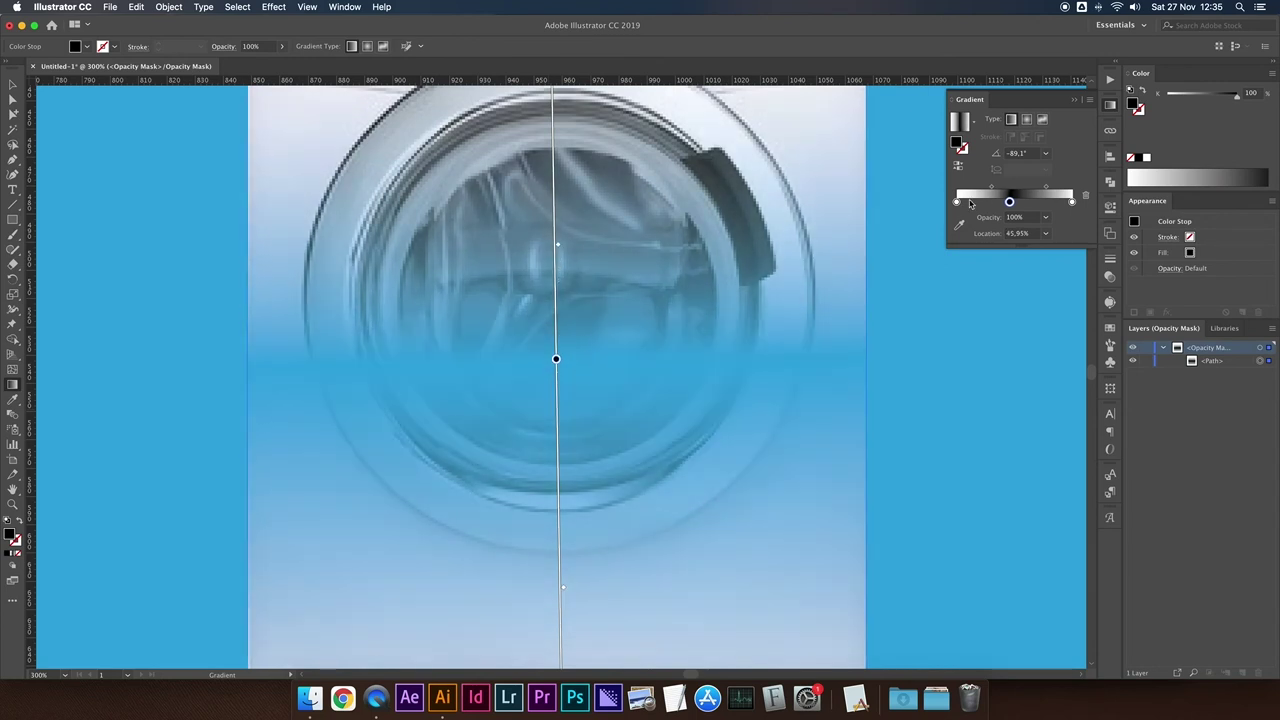
pyautogui.hotkey('ctrl', '0')
pyautogui.click(11, 84)
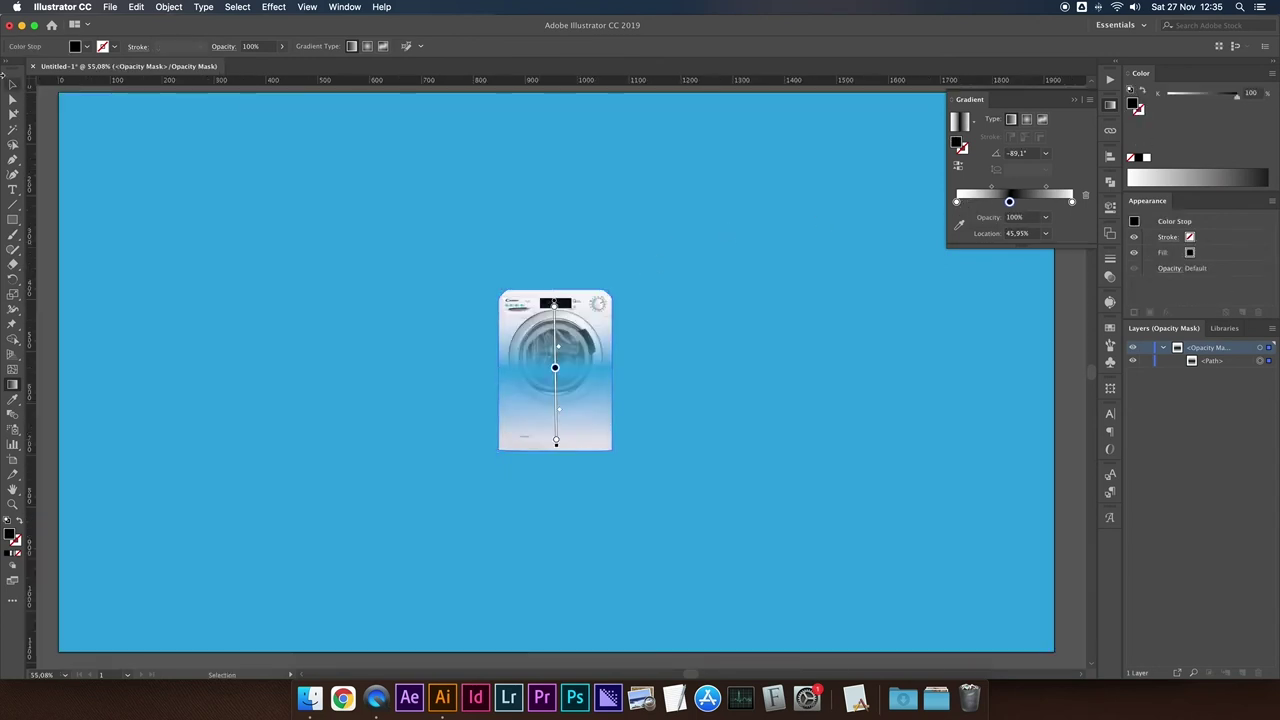
# - Select the mask path, then leave opacity-mask editing in the Transparency panel
pyautogui.click(563, 356)
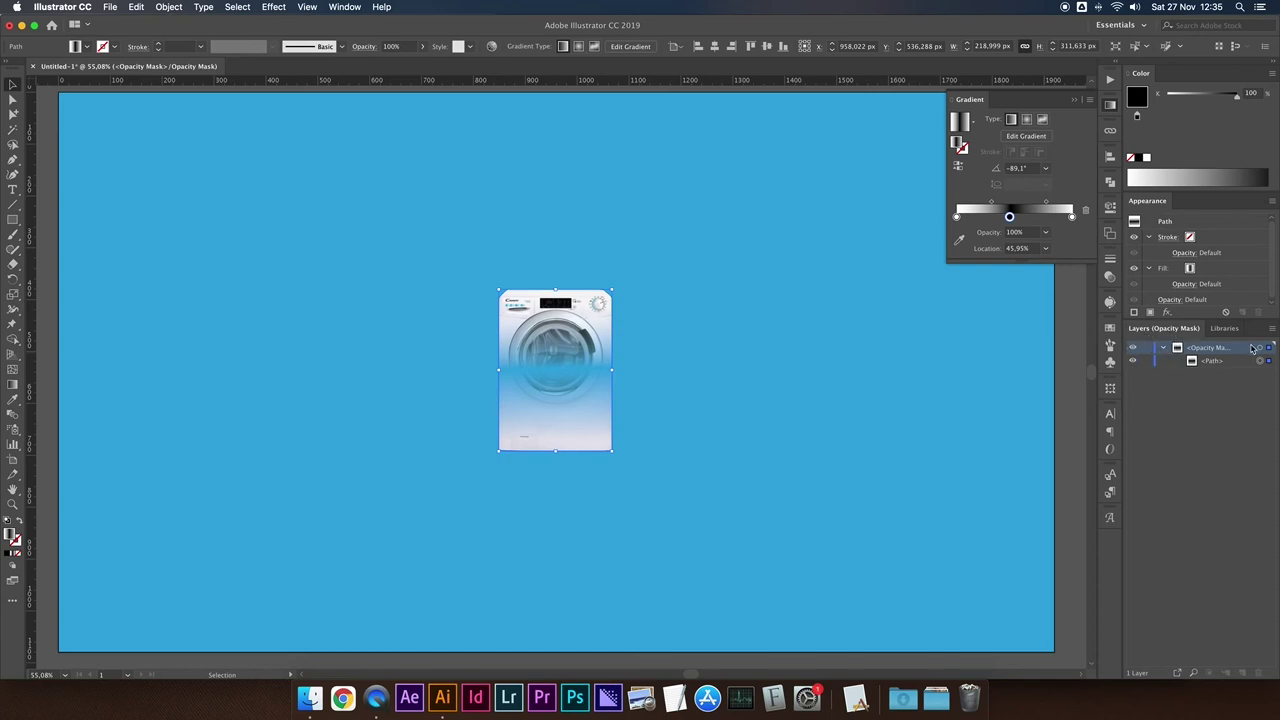
pyautogui.click(759, 370)
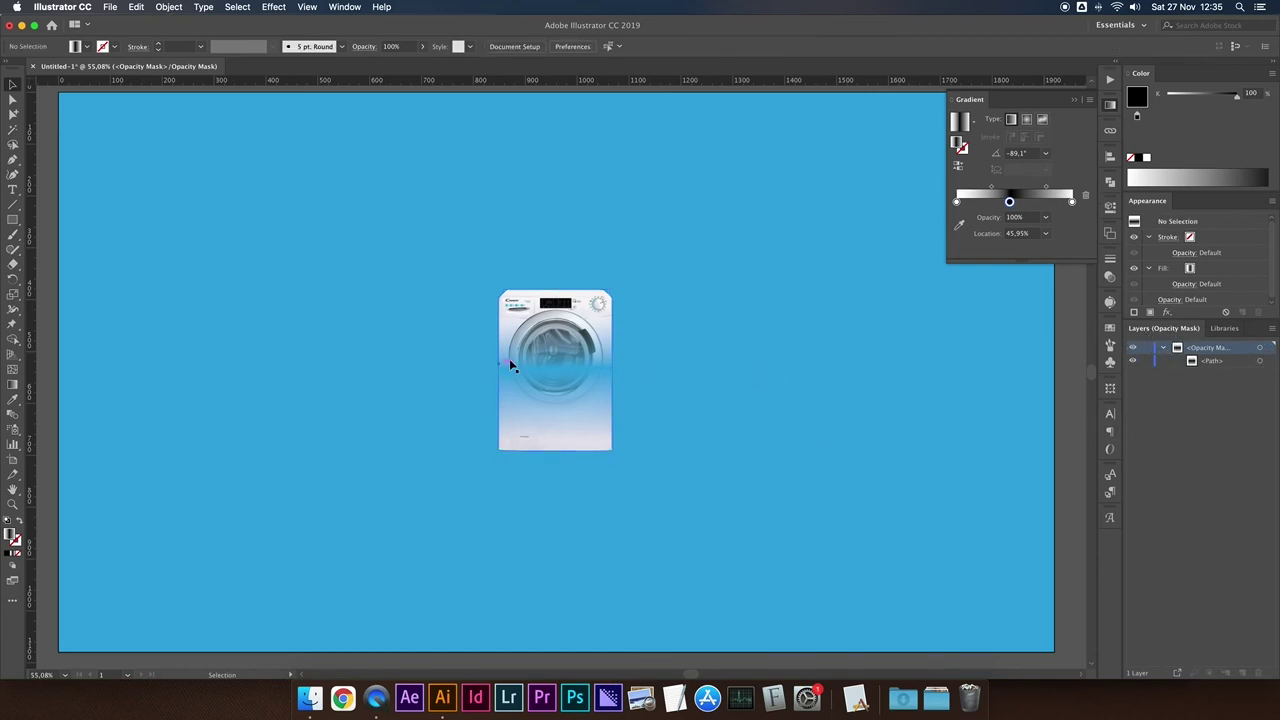
pyautogui.click(1110, 284)
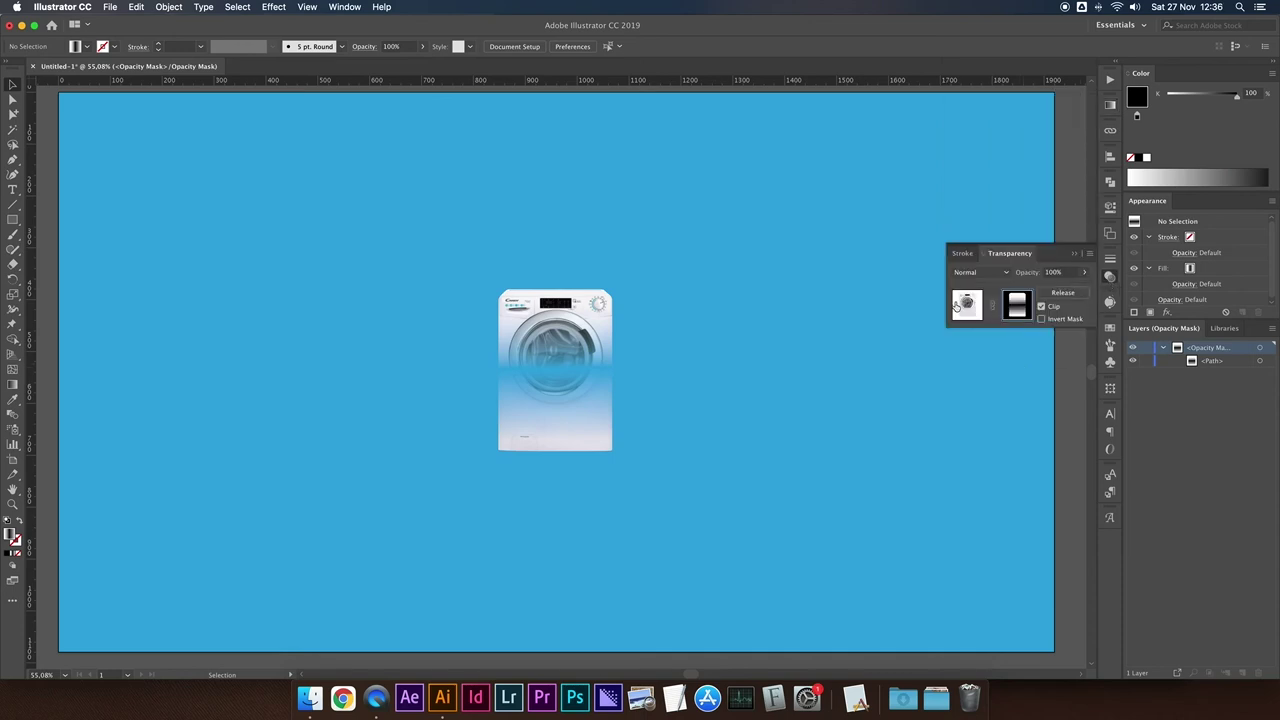
pyautogui.click(966, 303)
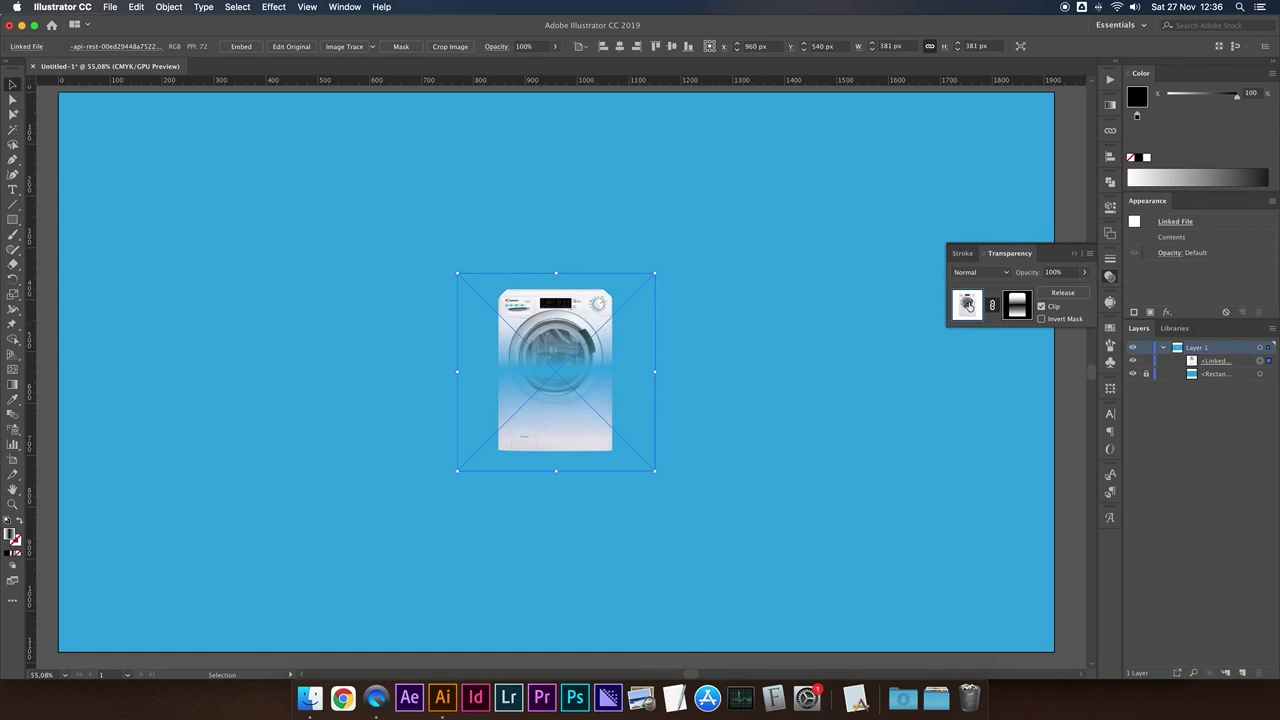
# - Move the masked washing machine right to X 1115.56 px, Y 596.627 px, and re-enter mask editing
pyautogui.click(884, 418)
pyautogui.click(612, 372)
pyautogui.moveTo(565, 326)
pyautogui.mouseDown()
pyautogui.moveTo(670, 318)
pyautogui.moveTo(691, 386)
pyautogui.moveTo(528, 343)
pyautogui.moveTo(627, 374)
pyautogui.mouseUp()
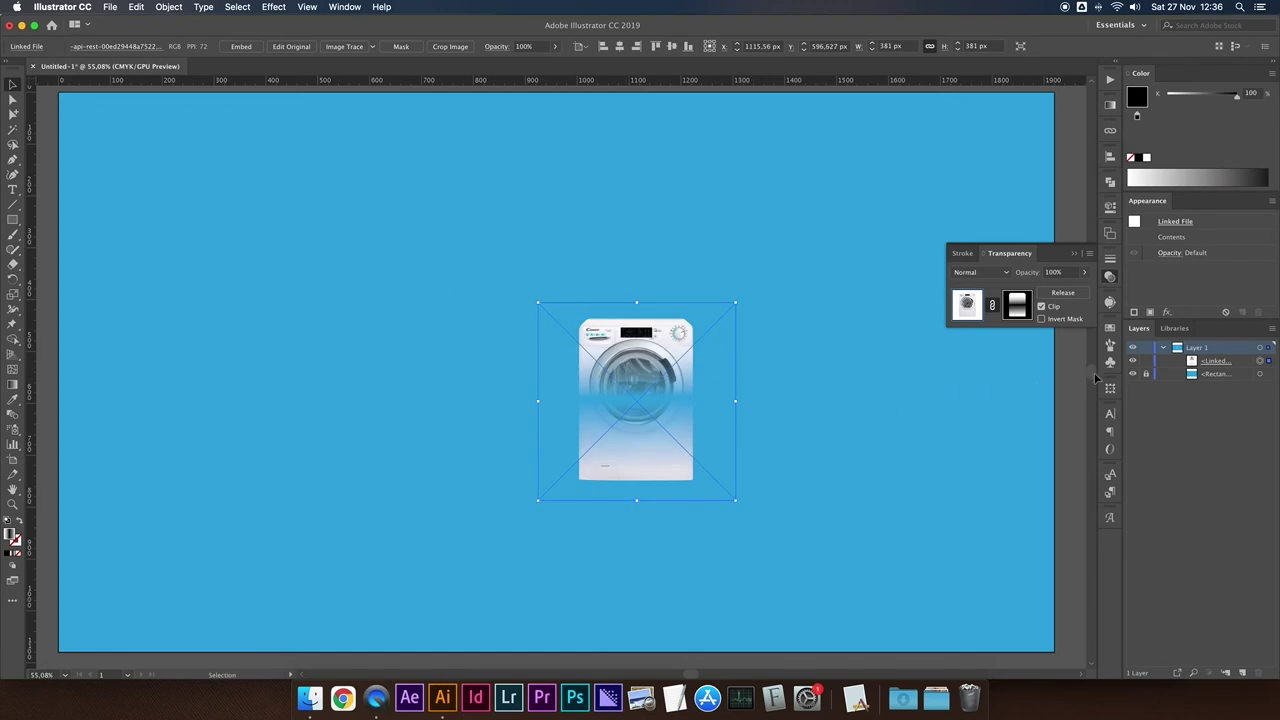
pyautogui.click(1224, 363)
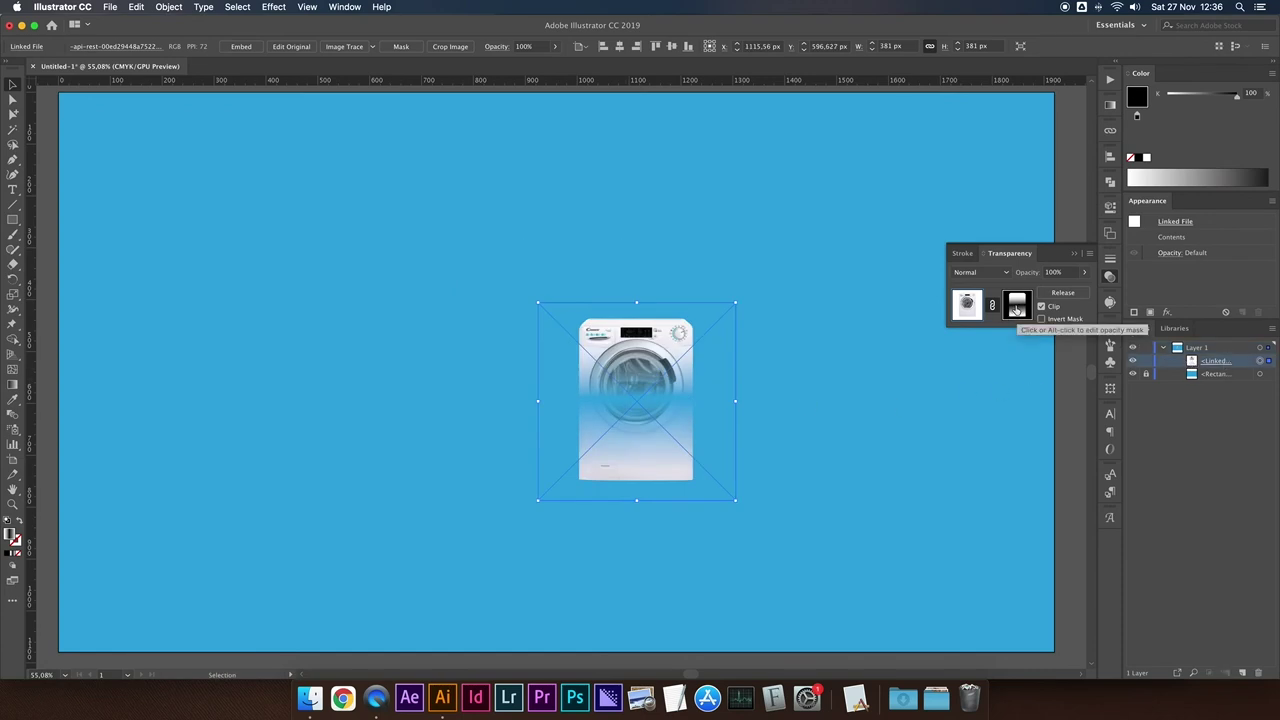
pyautogui.click(1016, 310)
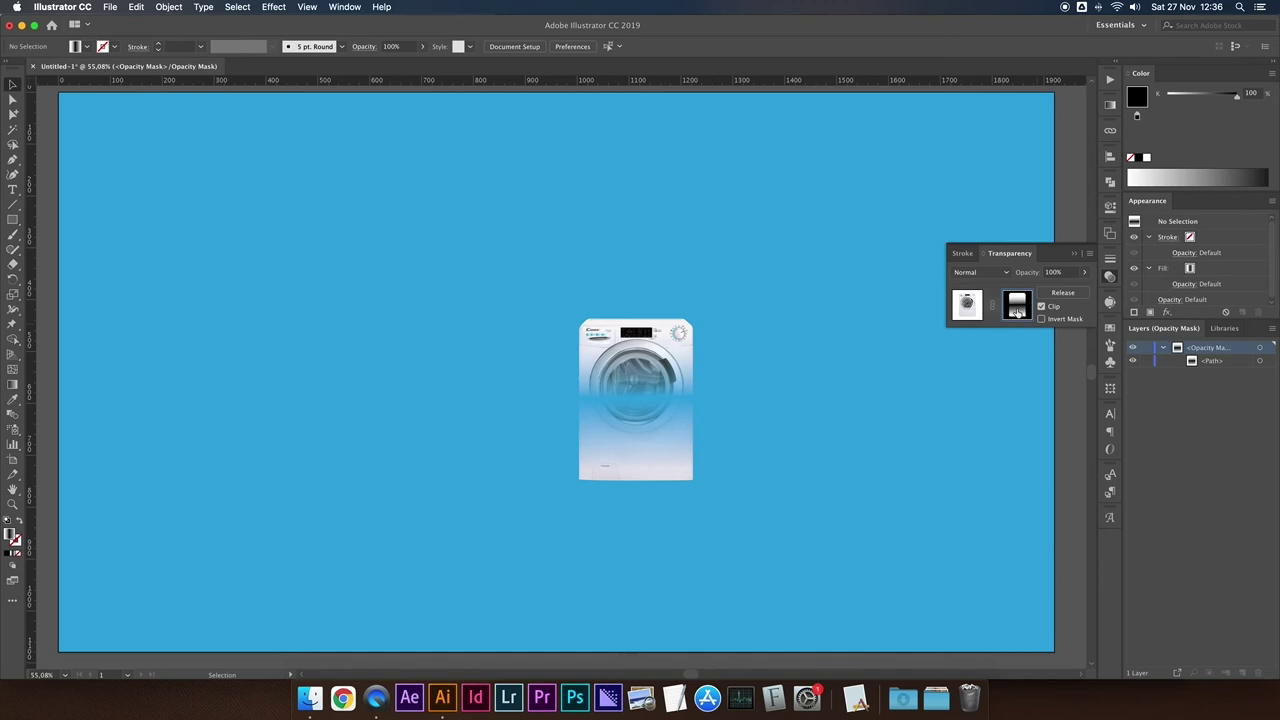
# - Exit mask editing and nudge the washing-machine image with Shift+arrow keys
pyautogui.click(1196, 363)
pyautogui.click(1270, 365)
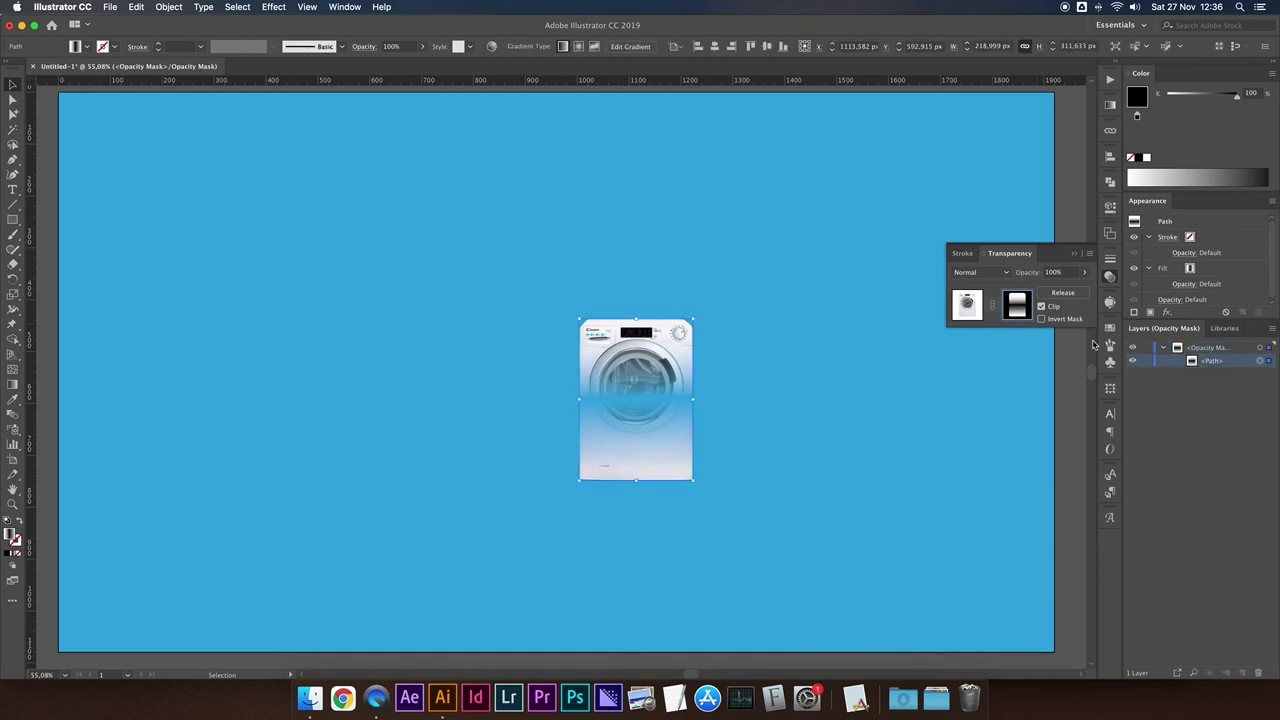
pyautogui.click(973, 308)
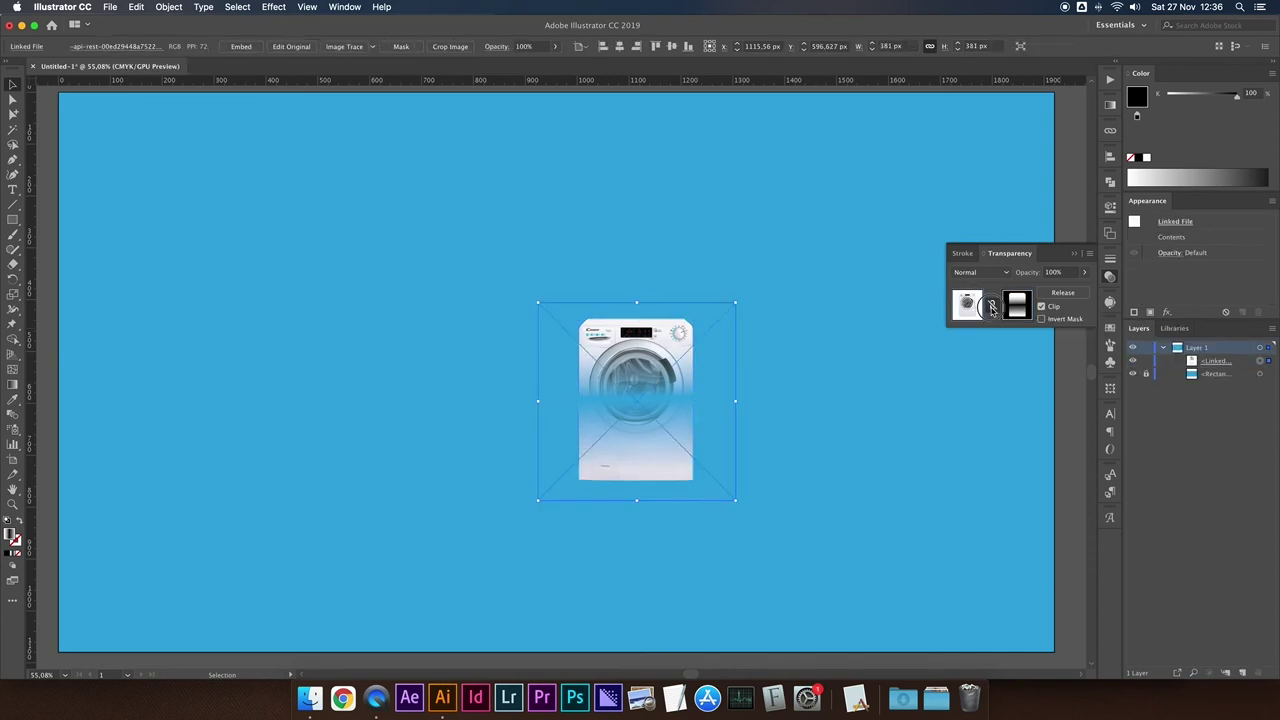
pyautogui.hotkey('shift', 'Left')
pyautogui.hotkey('shift', 'Left')
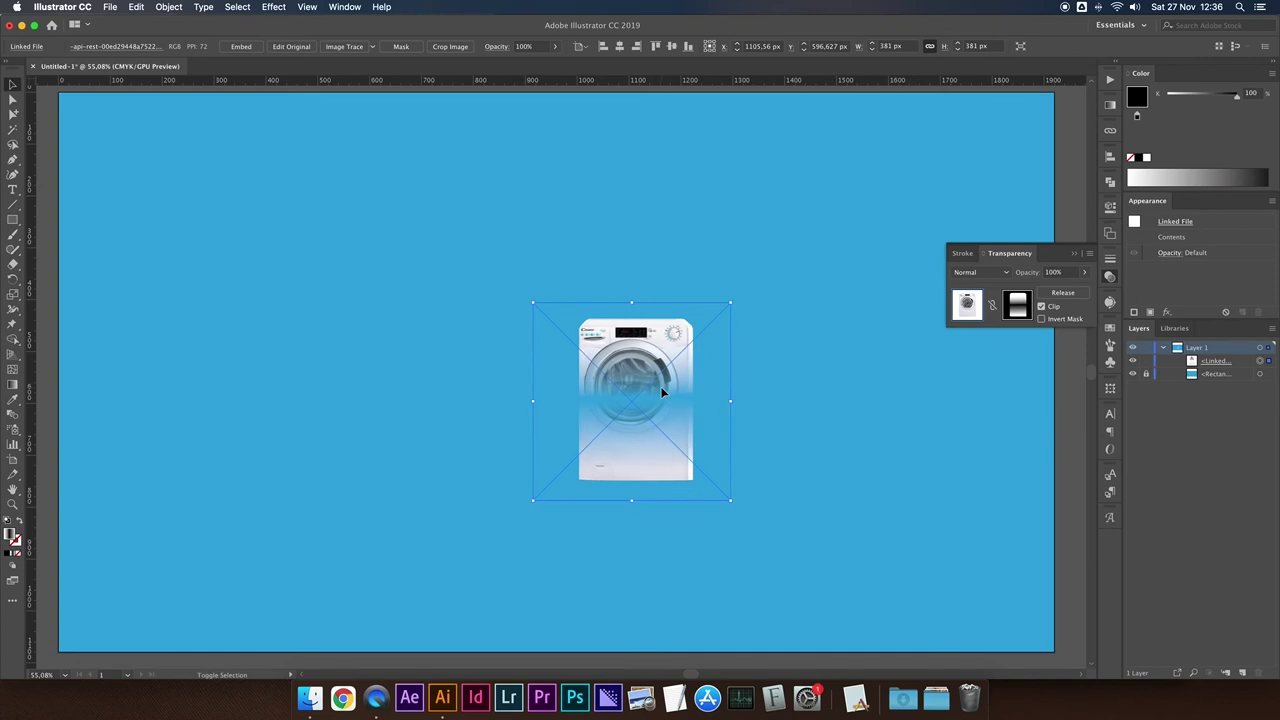
pyautogui.hotkey('shift', 'Left')
pyautogui.hotkey('shift', 'Right')
pyautogui.hotkey('shift', 'Right')
pyautogui.hotkey('shift', 'Right')
pyautogui.hotkey('shift', 'Right')
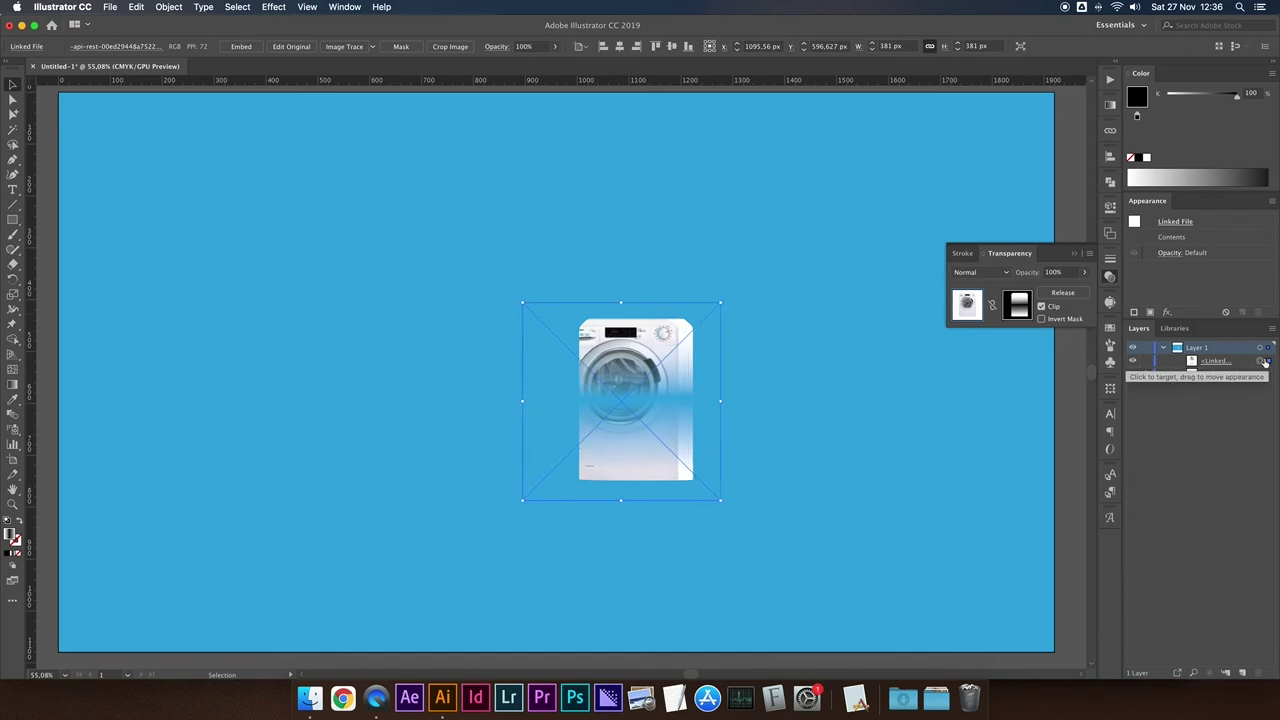
# - Toggle the mask's Clip option, leaving it off so the white square shows
pyautogui.click(1041, 308)
pyautogui.click(1041, 308)
pyautogui.click(1041, 308)
pyautogui.click(1041, 308)
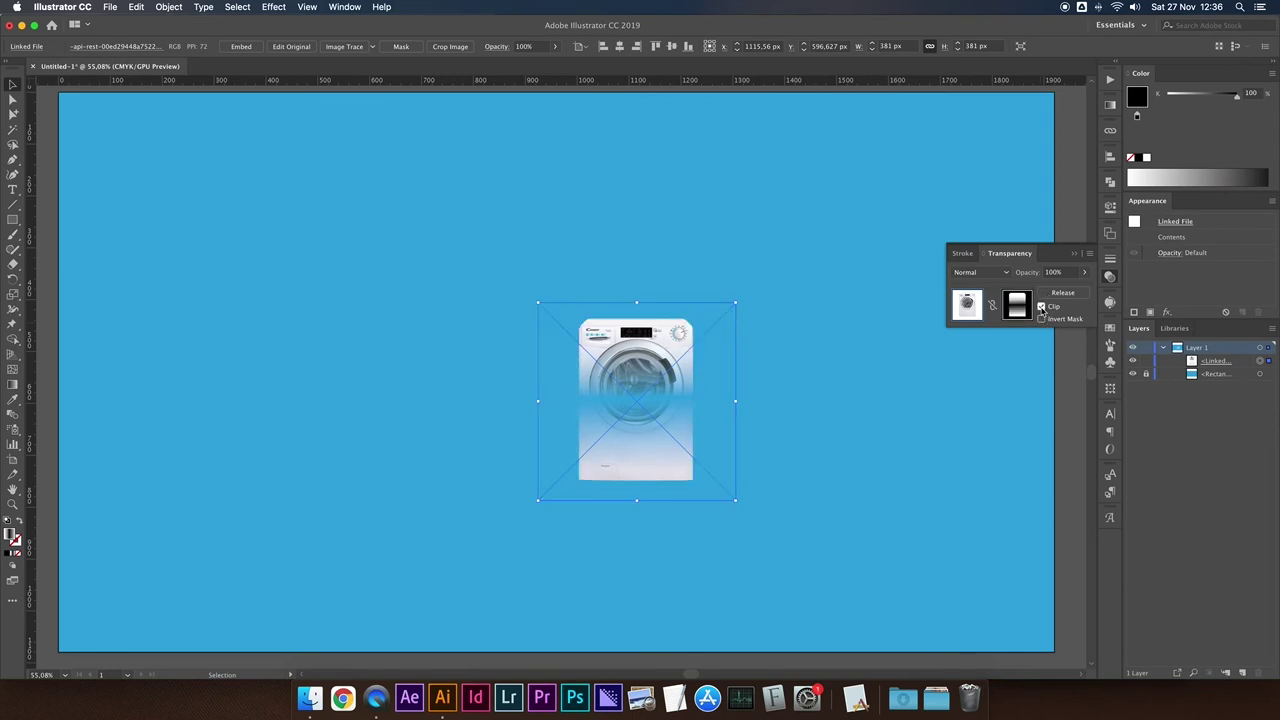
pyautogui.click(1041, 308)
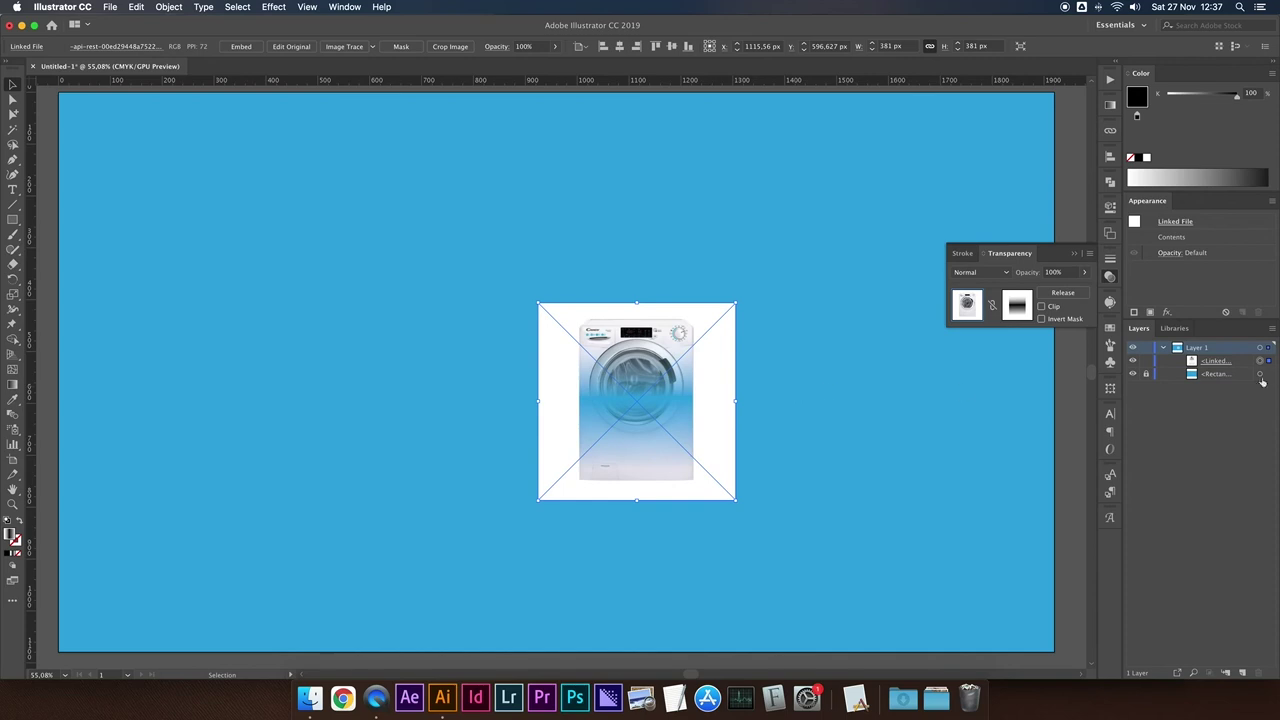
# - Shift the mask gradient, turn on Invert Mask and Clip, then release the opacity mask
pyautogui.click(1028, 307)
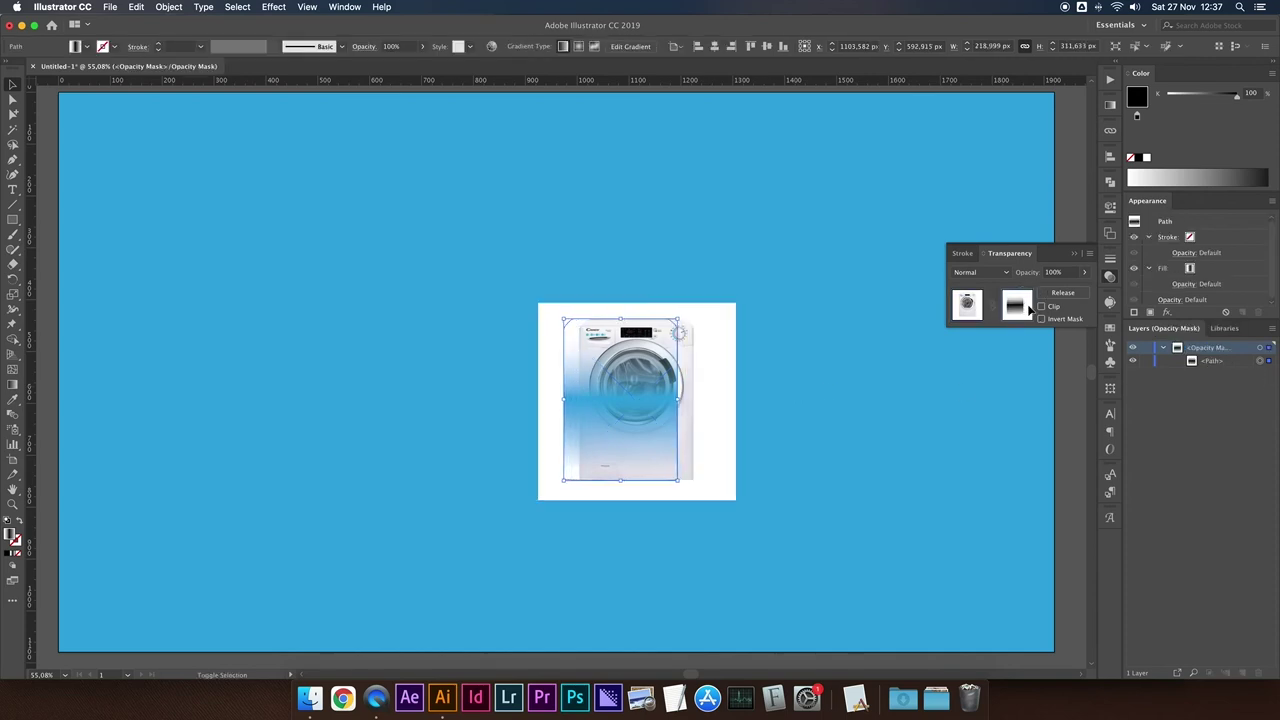
pyautogui.moveTo(643, 390)
pyautogui.mouseDown()
pyautogui.moveTo(679, 390)
pyautogui.moveTo(633, 388)
pyautogui.mouseUp()
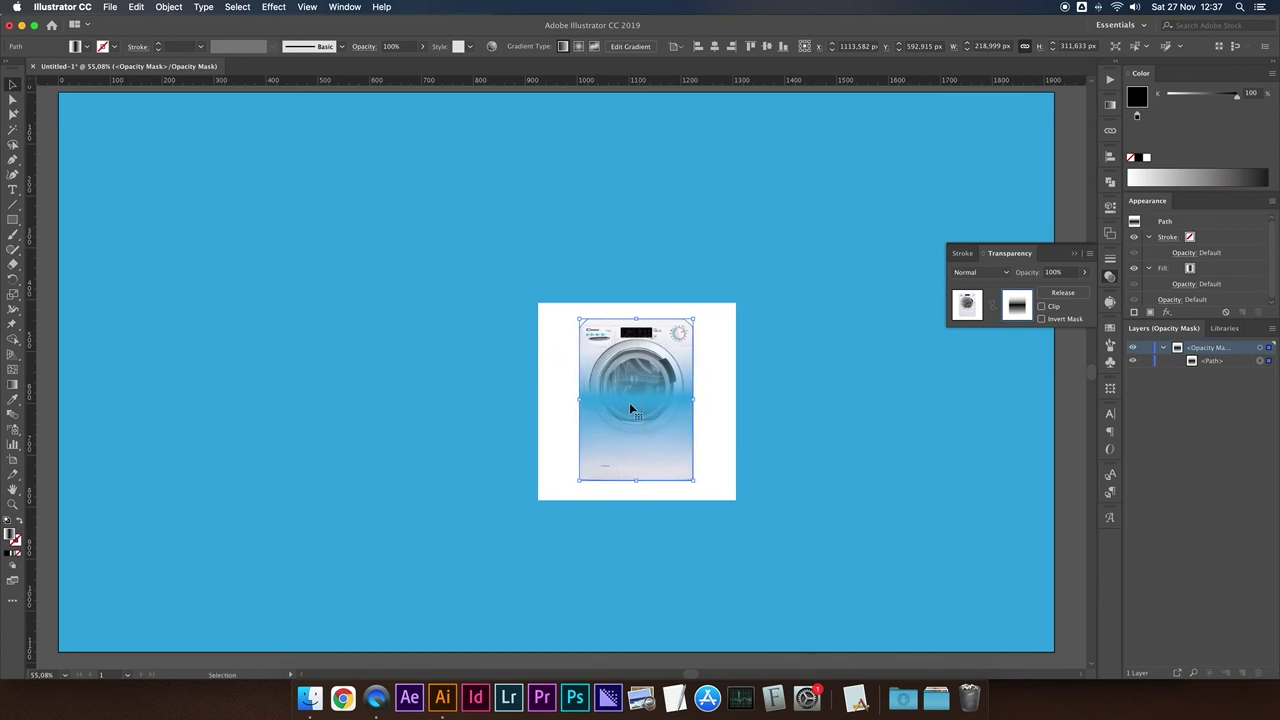
pyautogui.click(1041, 318)
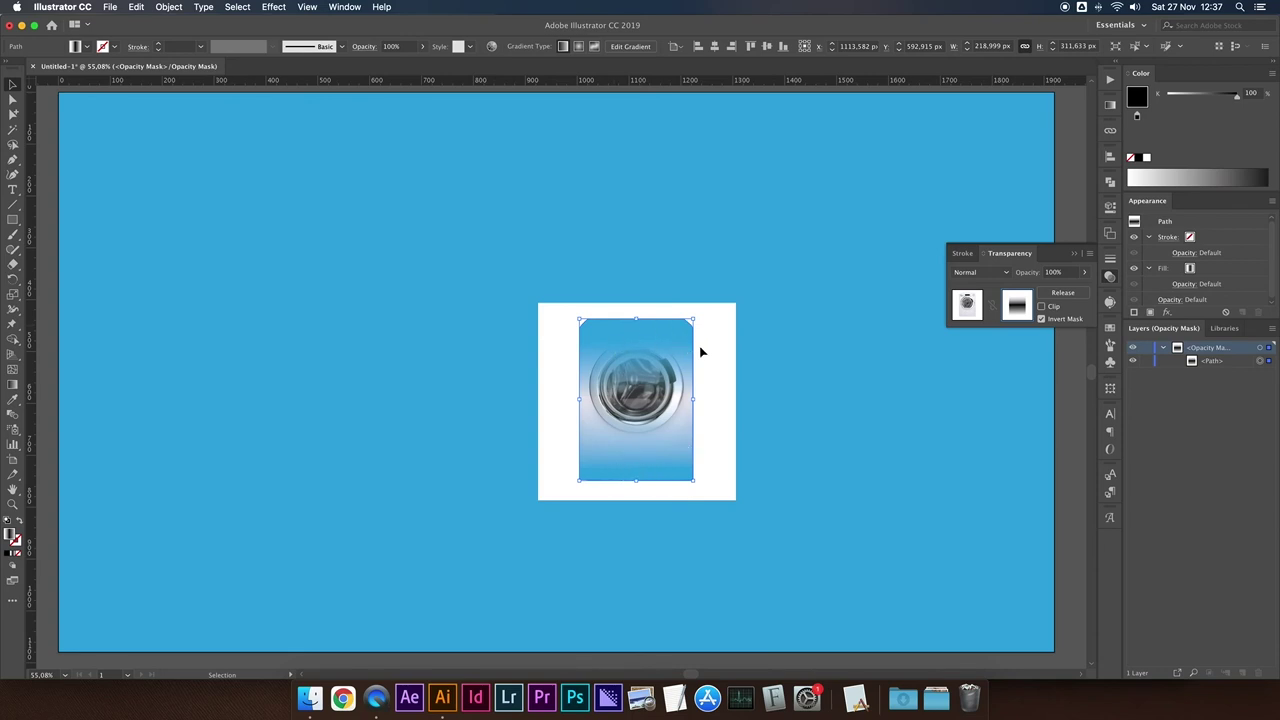
pyautogui.click(1041, 307)
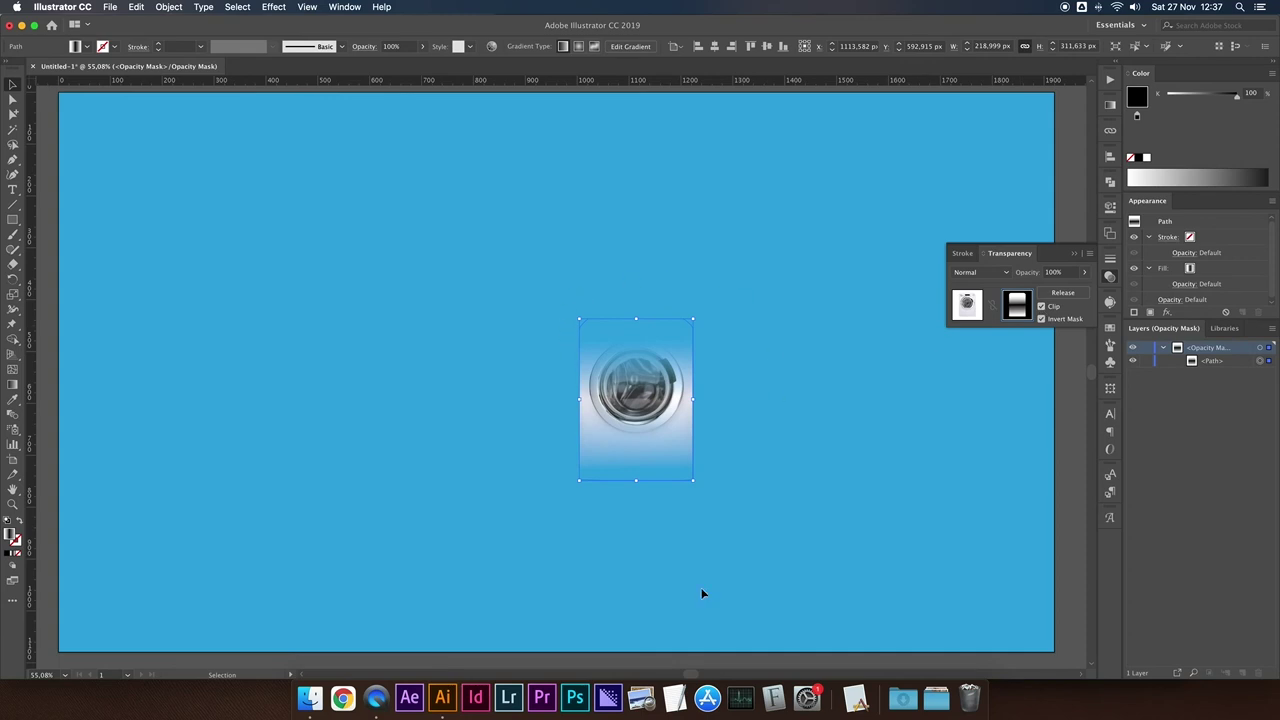
pyautogui.click(837, 412)
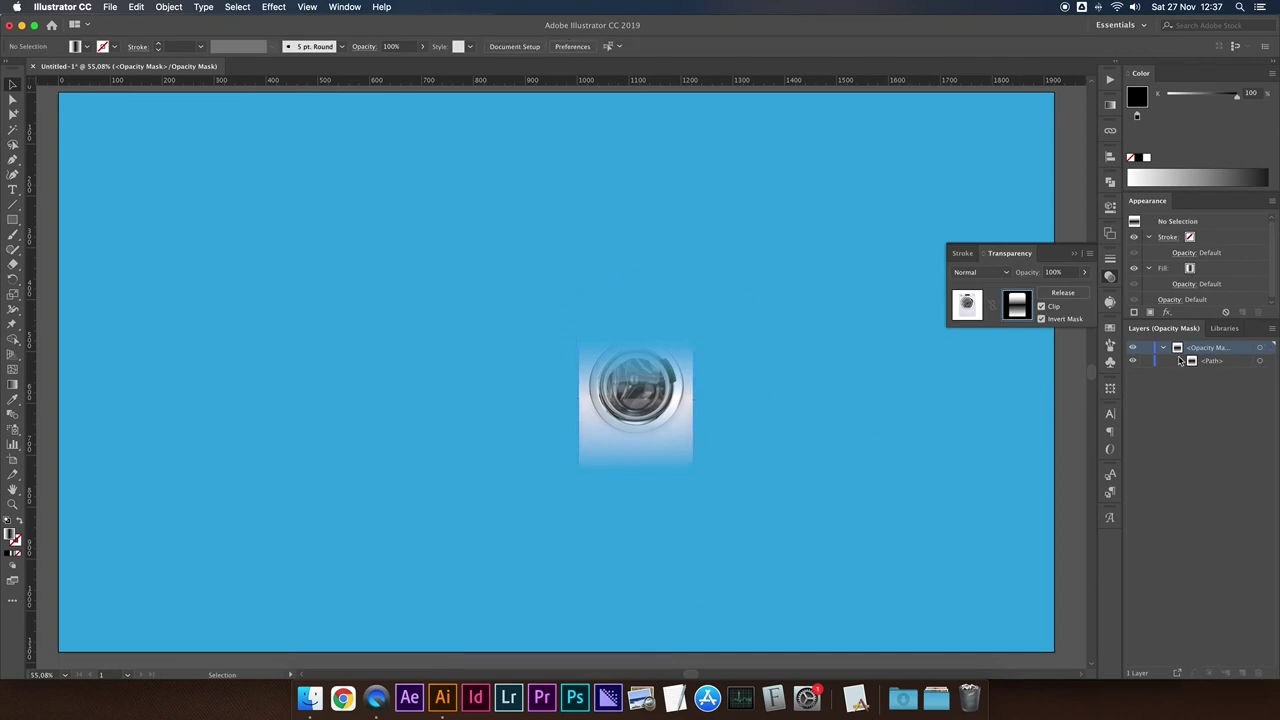
pyautogui.click(1060, 293)
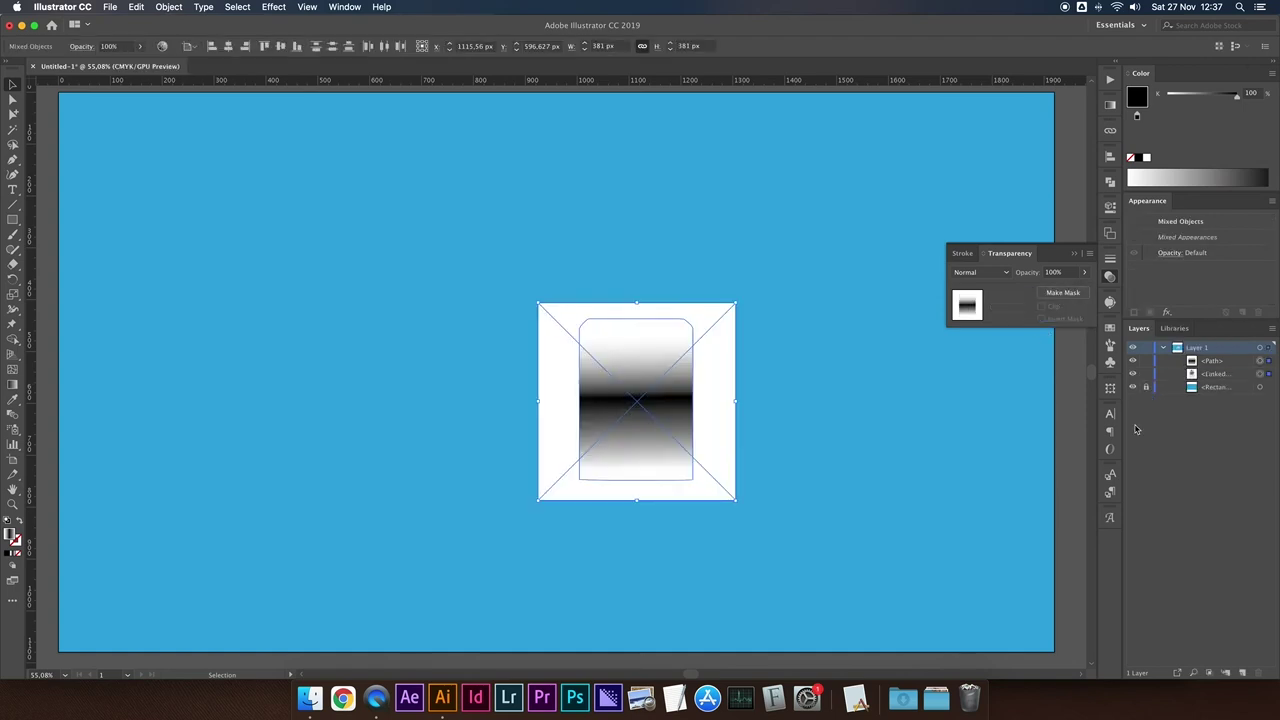
pyautogui.click(842, 436)
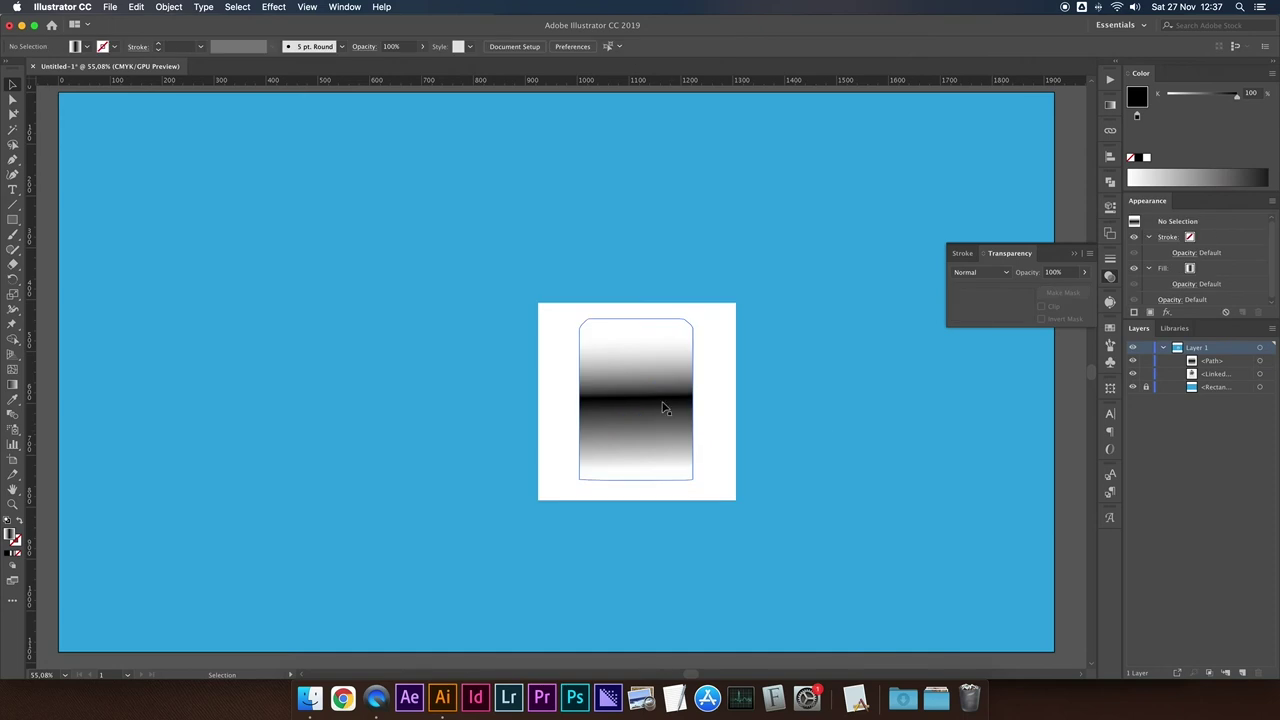
# - Set the gradient rectangle's fill to None
pyautogui.click(663, 408)
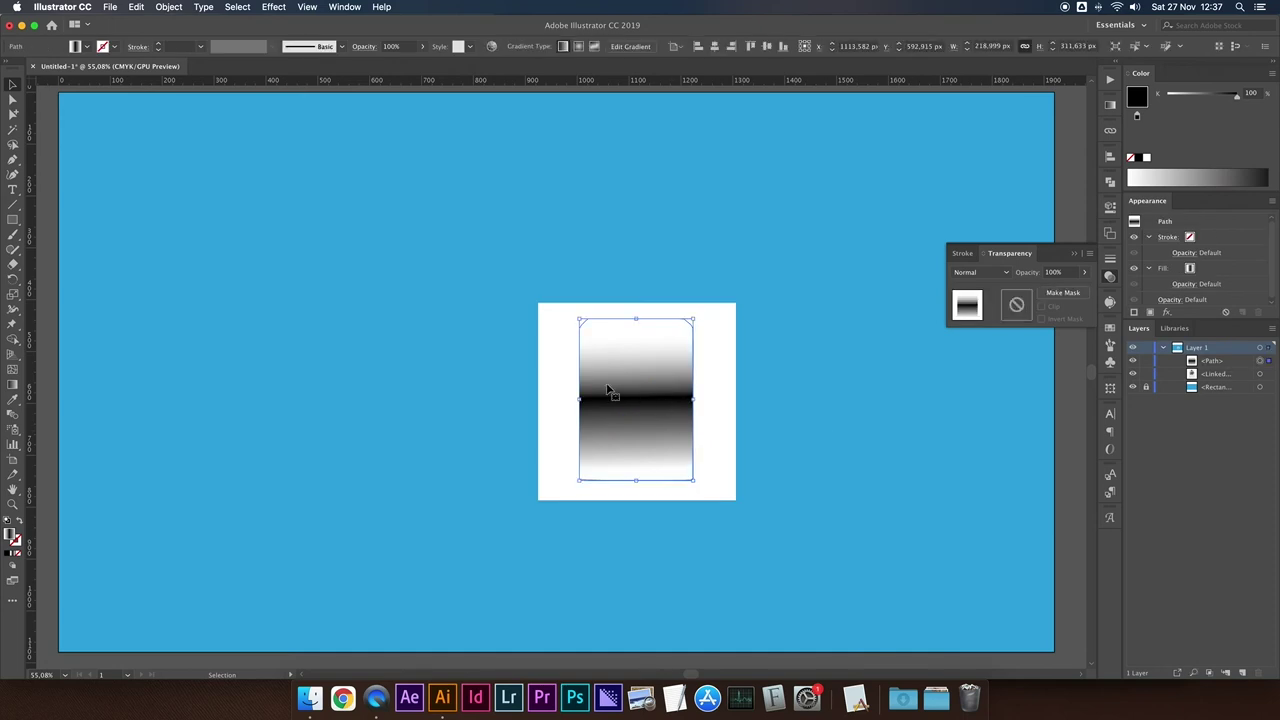
pyautogui.click(87, 46)
pyautogui.click(9, 68)
pyautogui.click(878, 410)
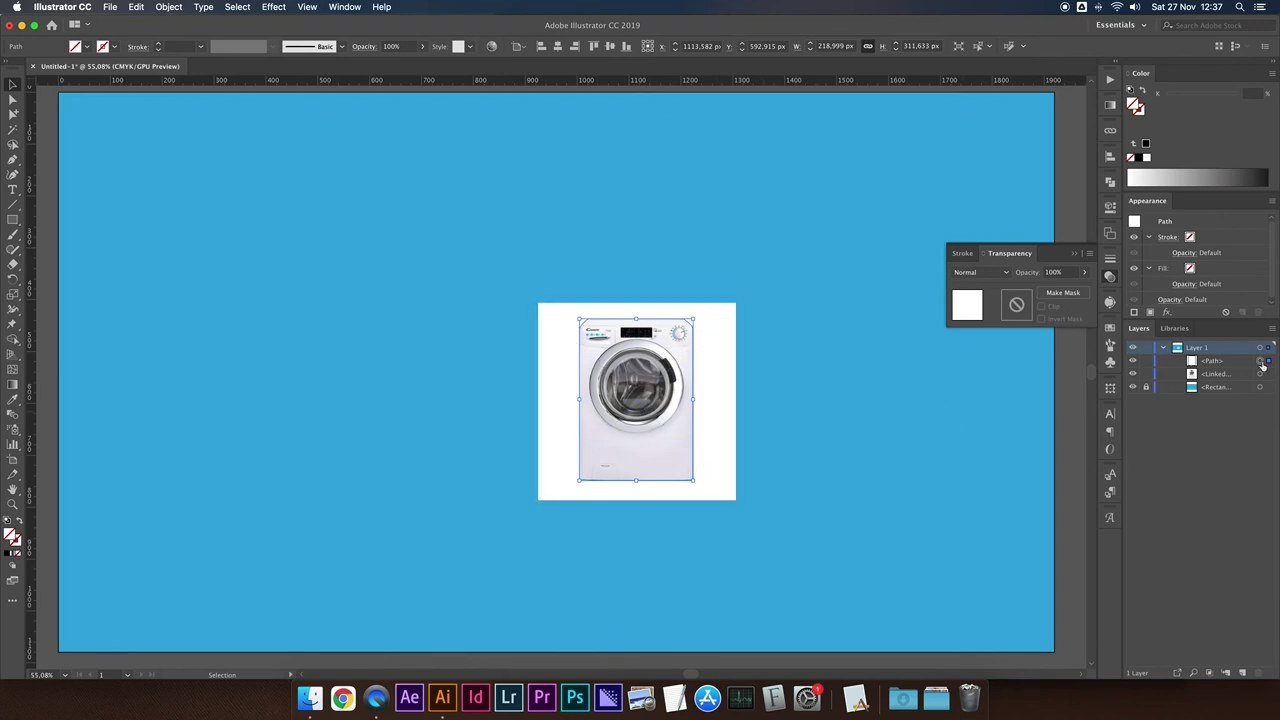
# - Try clipping the image to the empty frame with Cmd+7, undo, and refill the frame with a linear gradient
pyautogui.click(622, 418)
pyautogui.click(451, 387)
pyautogui.moveTo(451, 387); pyautogui.dragTo(626, 408)
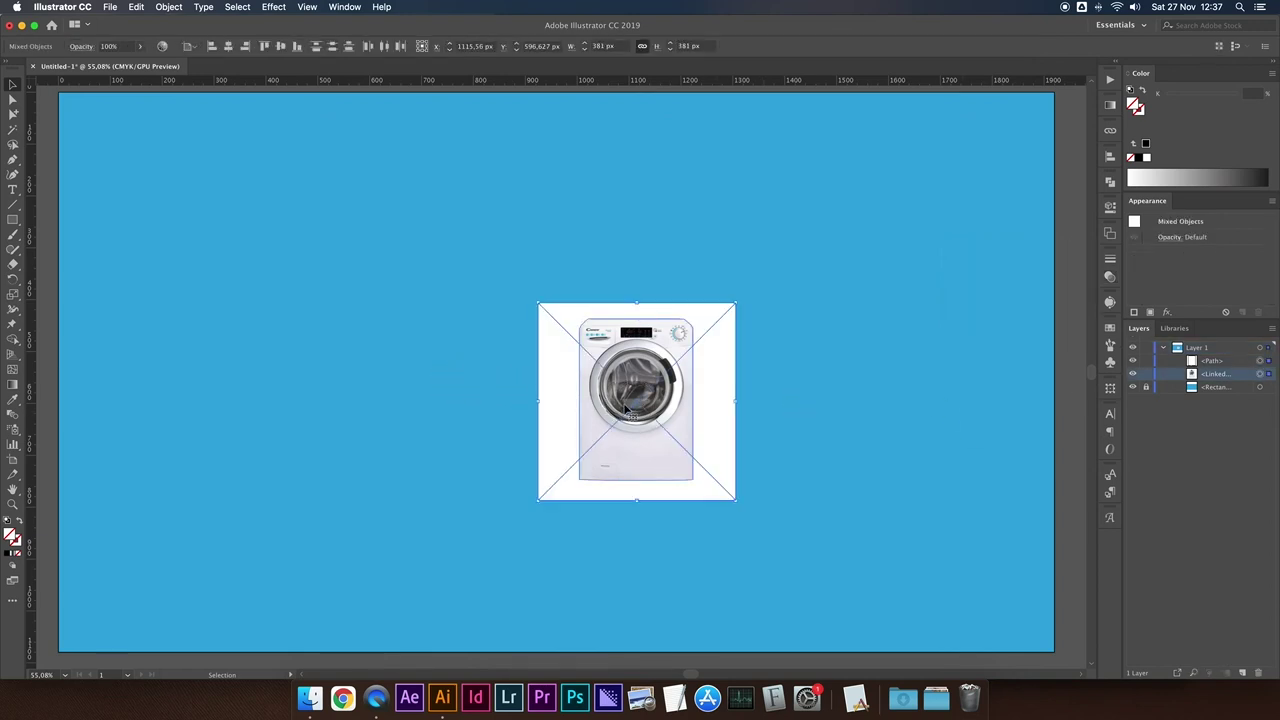
pyautogui.hotkey('ctrl', '7')
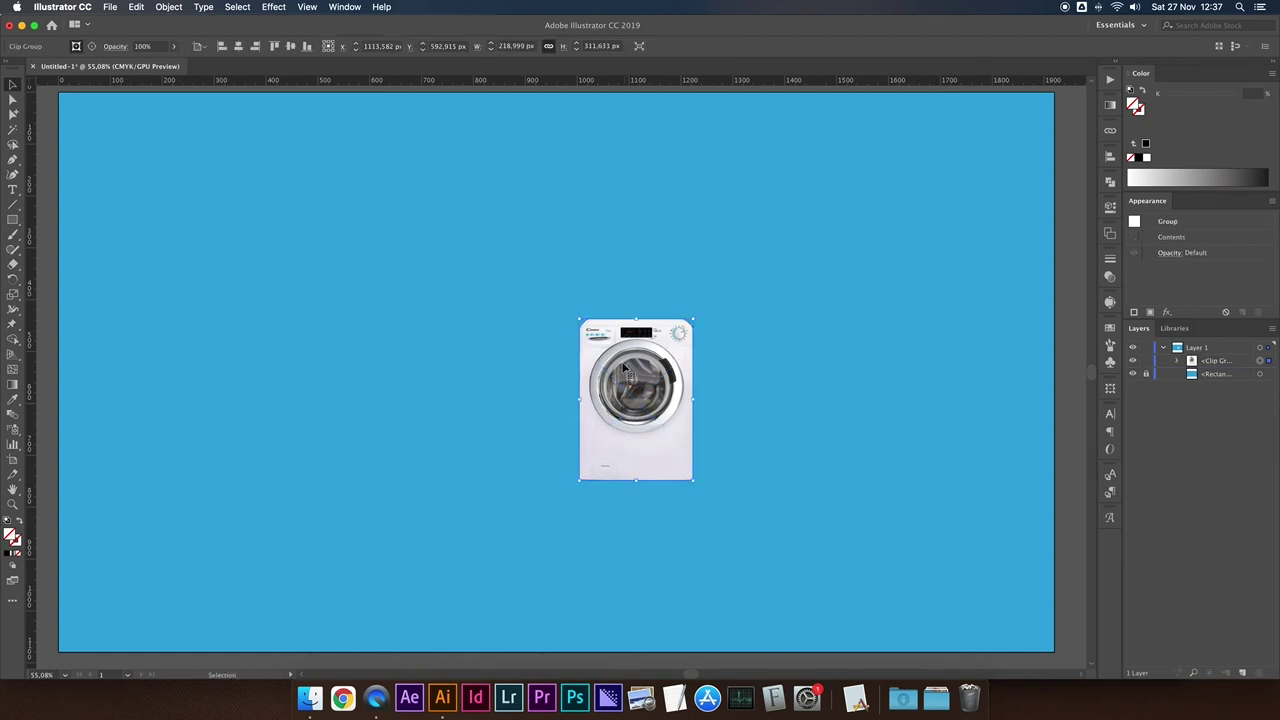
pyautogui.hotkey('ctrl', 'z')
pyautogui.click(800, 372)
pyautogui.click(670, 386)
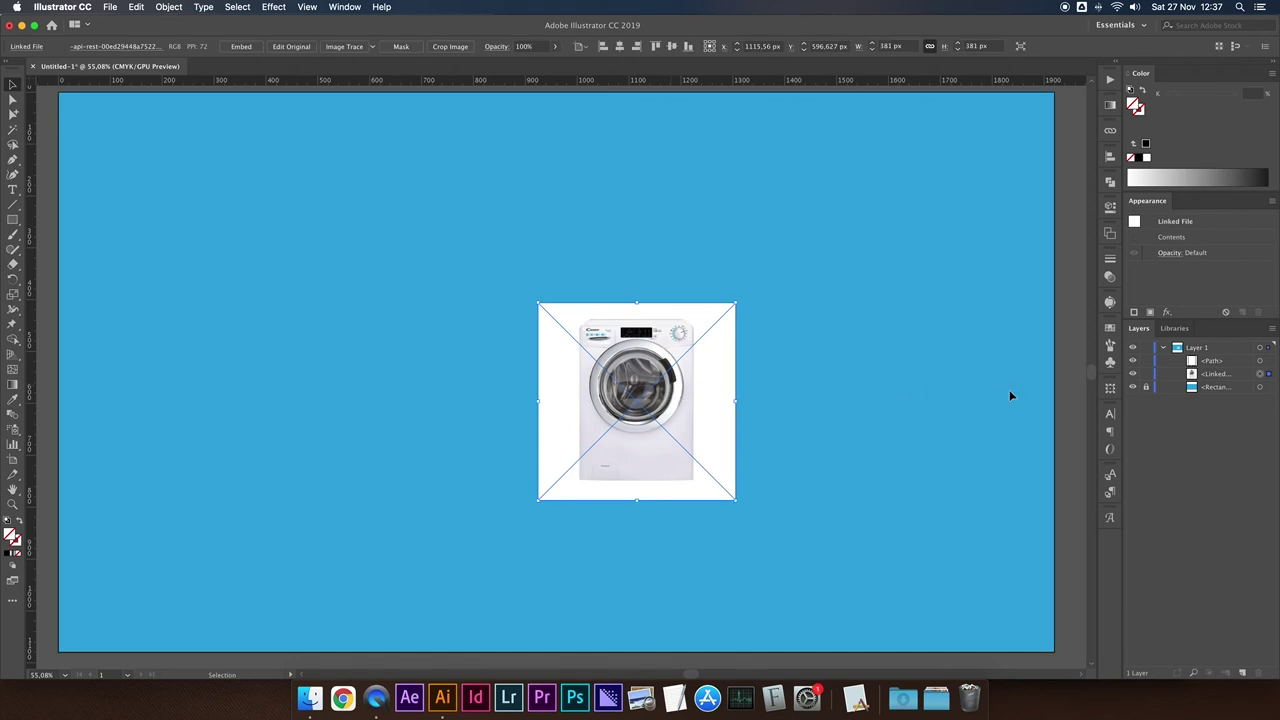
pyautogui.click(1266, 366)
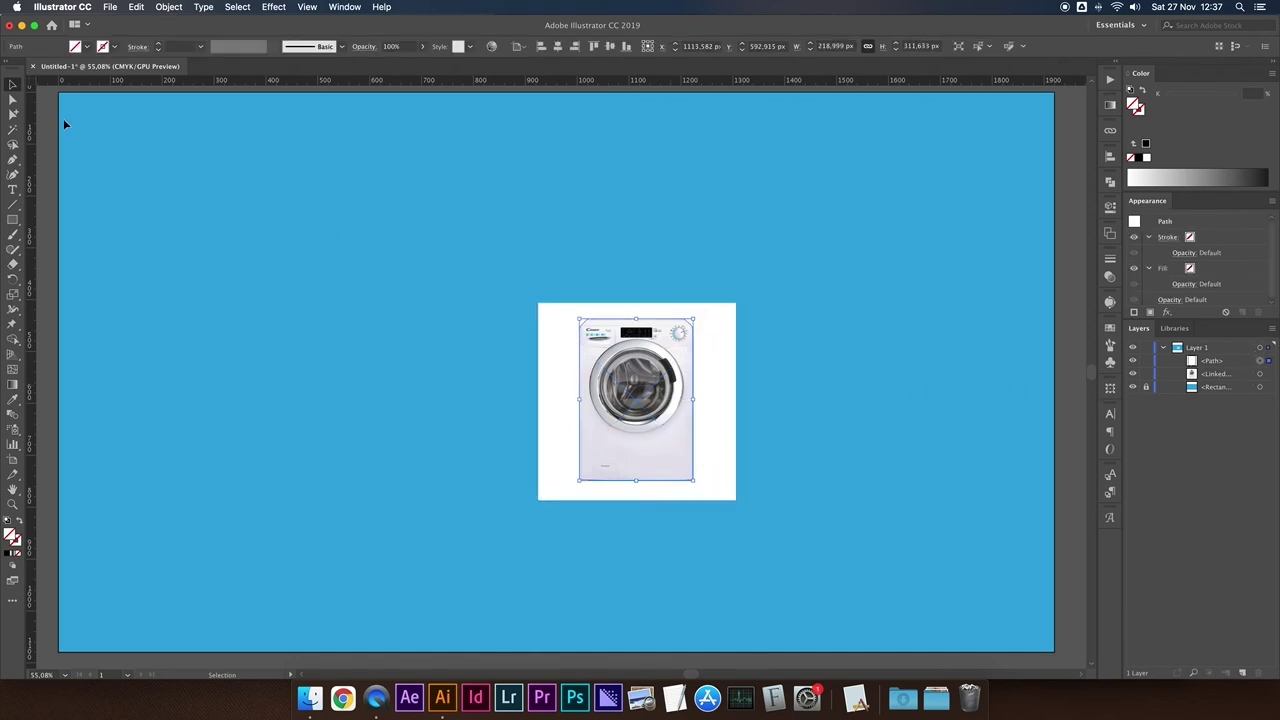
pyautogui.click(1110, 104)
# - Give the rectangle a black-and-white linear gradient and make it an opacity mask on the washing-machine image
pyautogui.click(1010, 119)
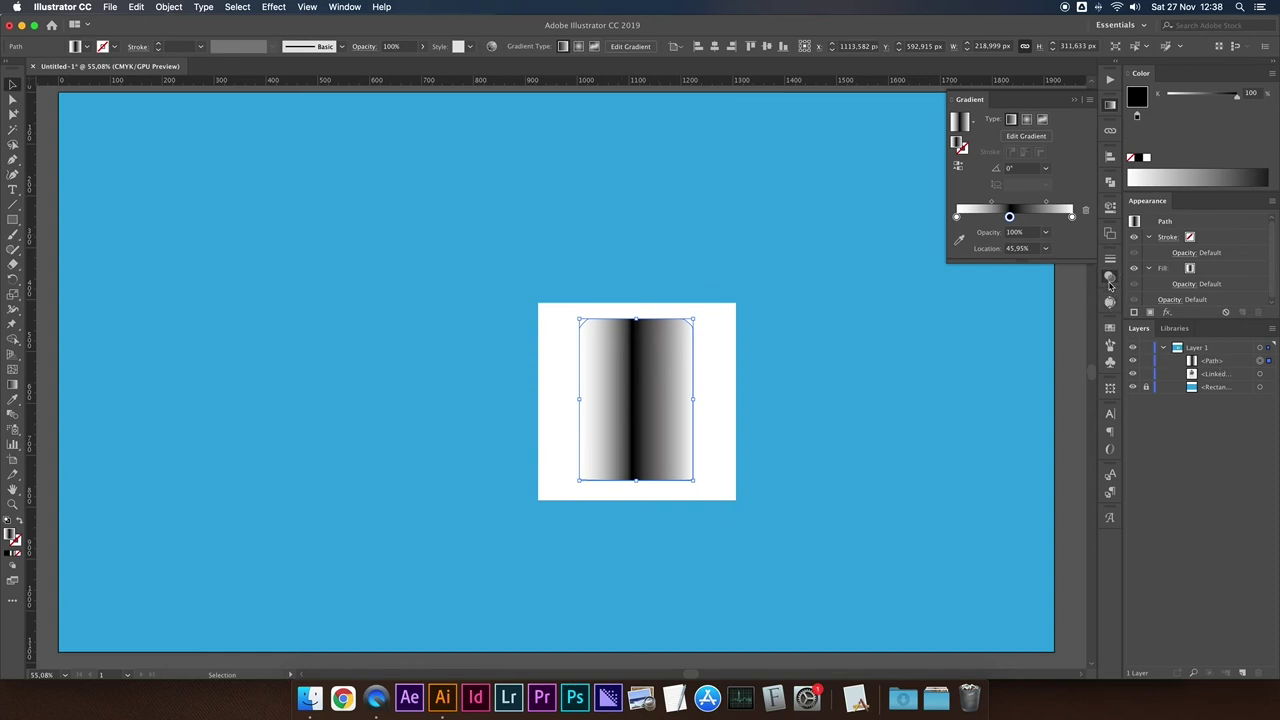
pyautogui.click(1109, 282)
pyautogui.keyDown('shift'); pyautogui.click(1261, 374); pyautogui.keyUp('shift')
pyautogui.click(1062, 292)
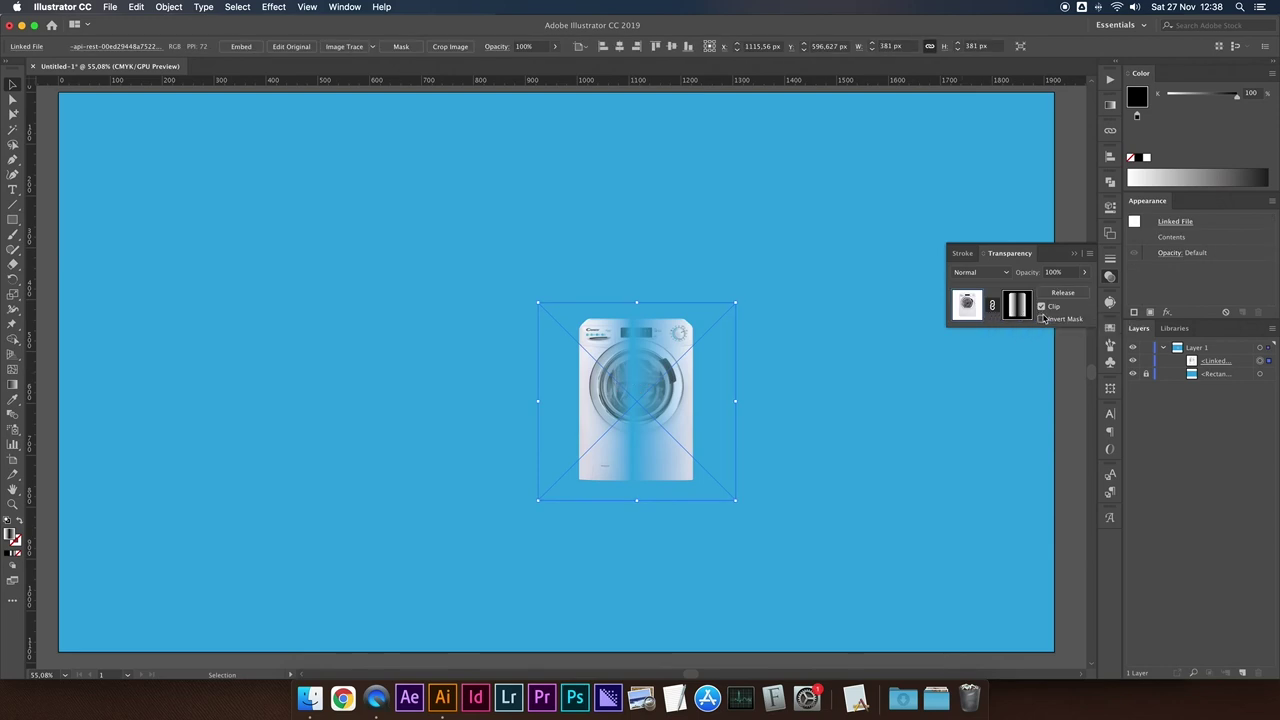
# - Try Invert Mask and turn it off, then redraw the mask gradient vertically over the lower machine
pyautogui.click(1042, 318)
pyautogui.click(1042, 318)
pyautogui.click(1020, 306)
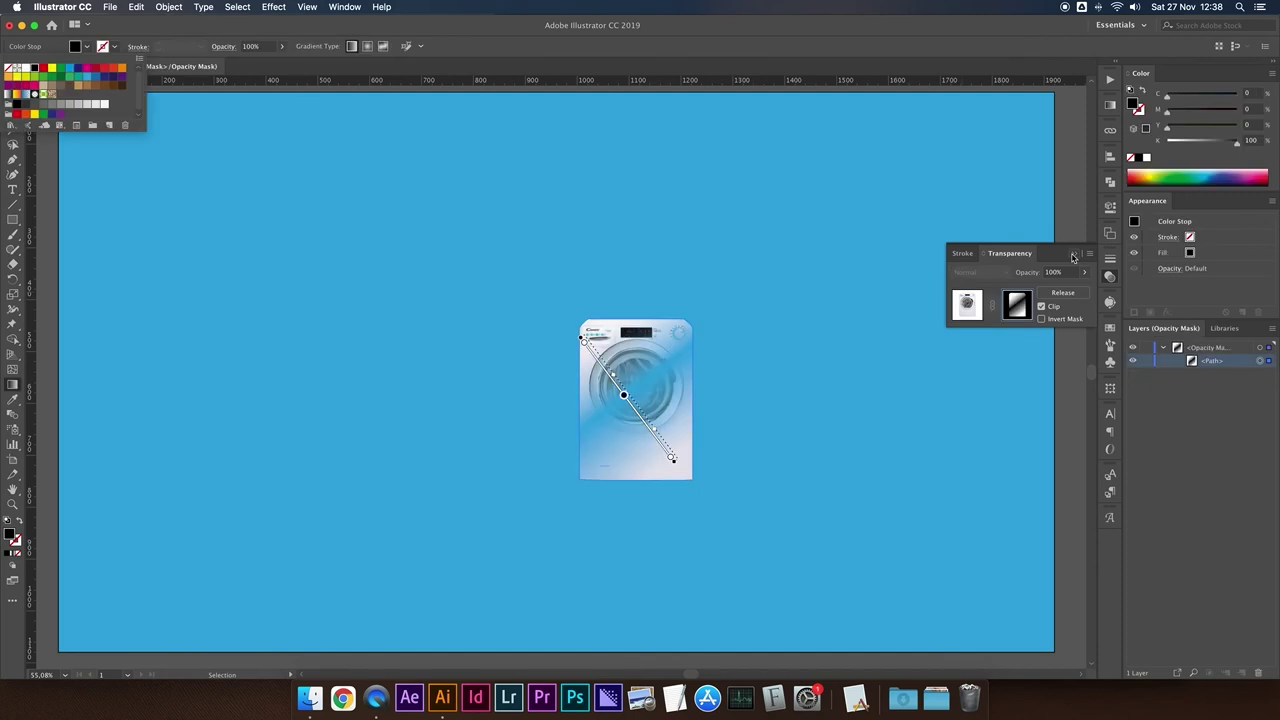
pyautogui.press('Escape')
pyautogui.press('g')
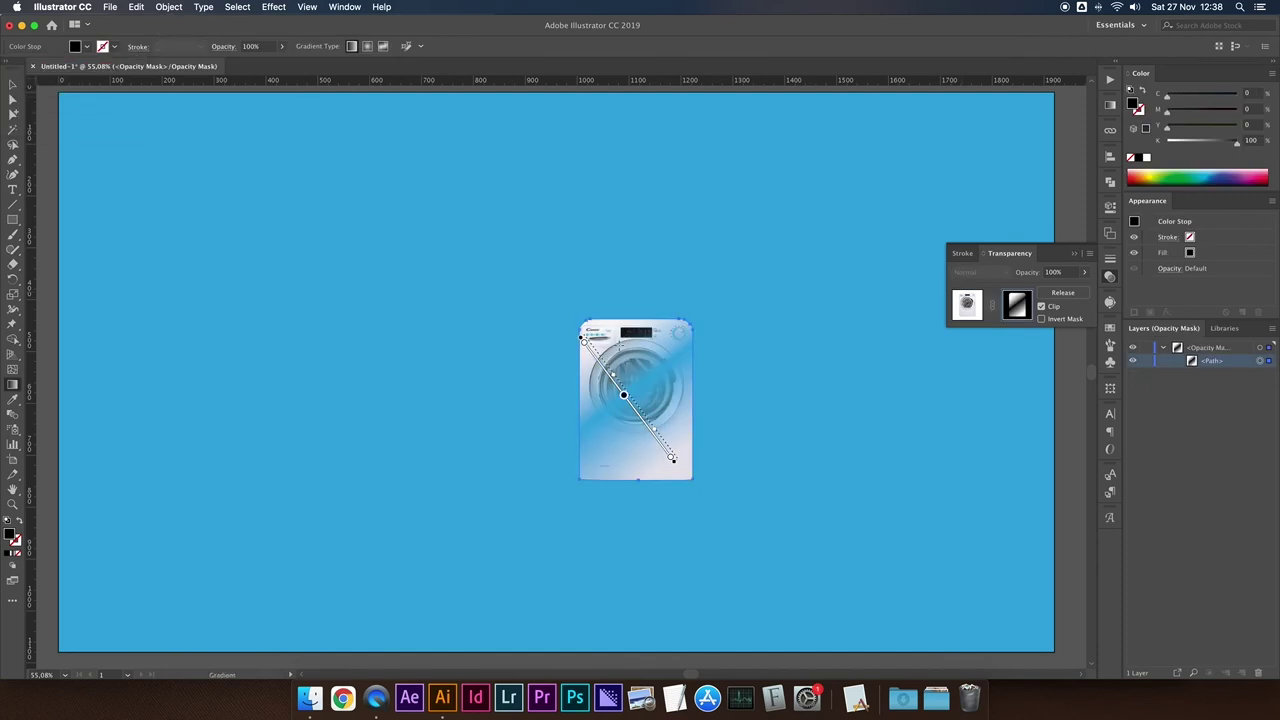
pyautogui.moveTo(624, 336); pyautogui.dragTo(632, 392)
pyautogui.moveTo(623, 433); pyautogui.dragTo(621, 472)
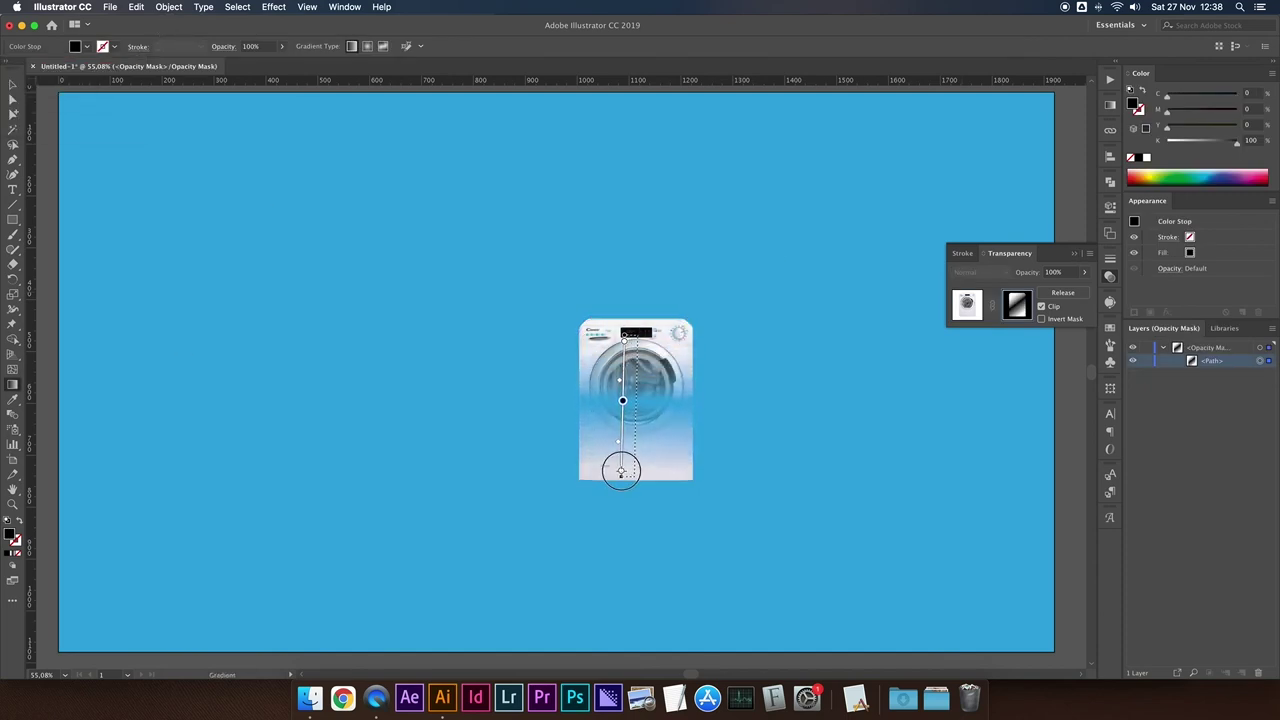
# - Remove the starting black 0% stop from the mask gradient in the Gradient panel
pyautogui.click(1109, 106)
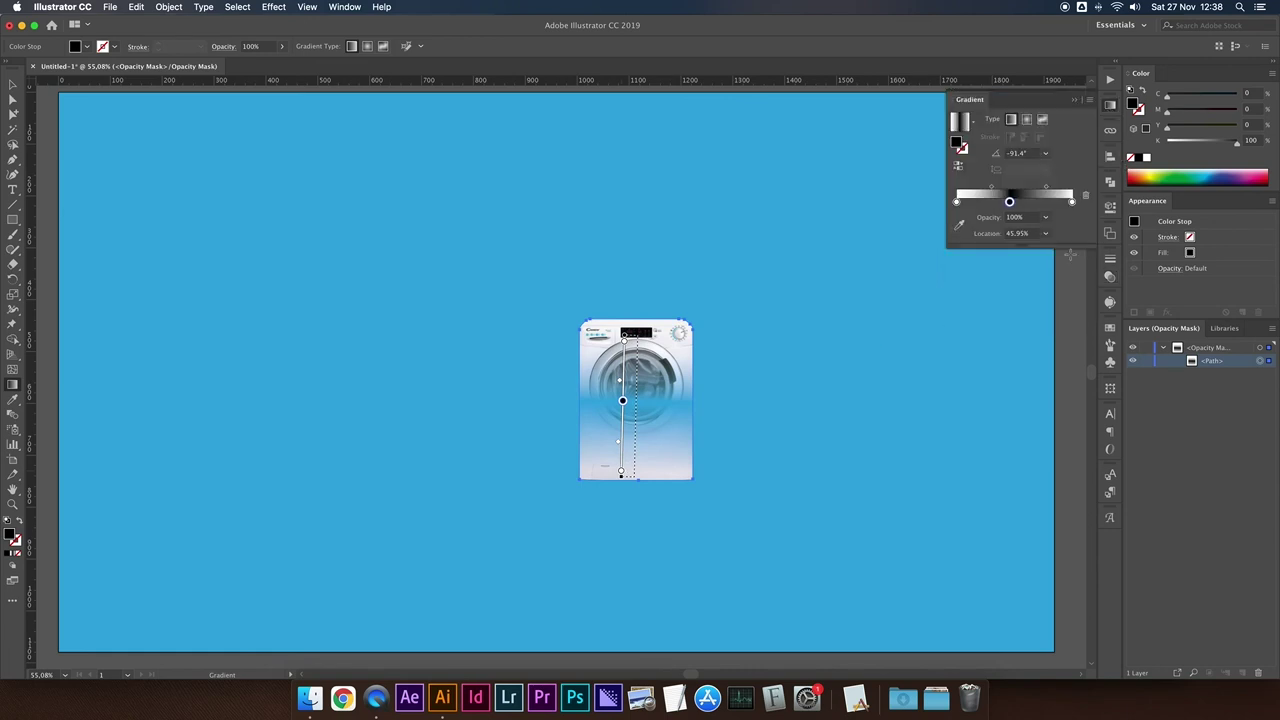
pyautogui.click(956, 203)
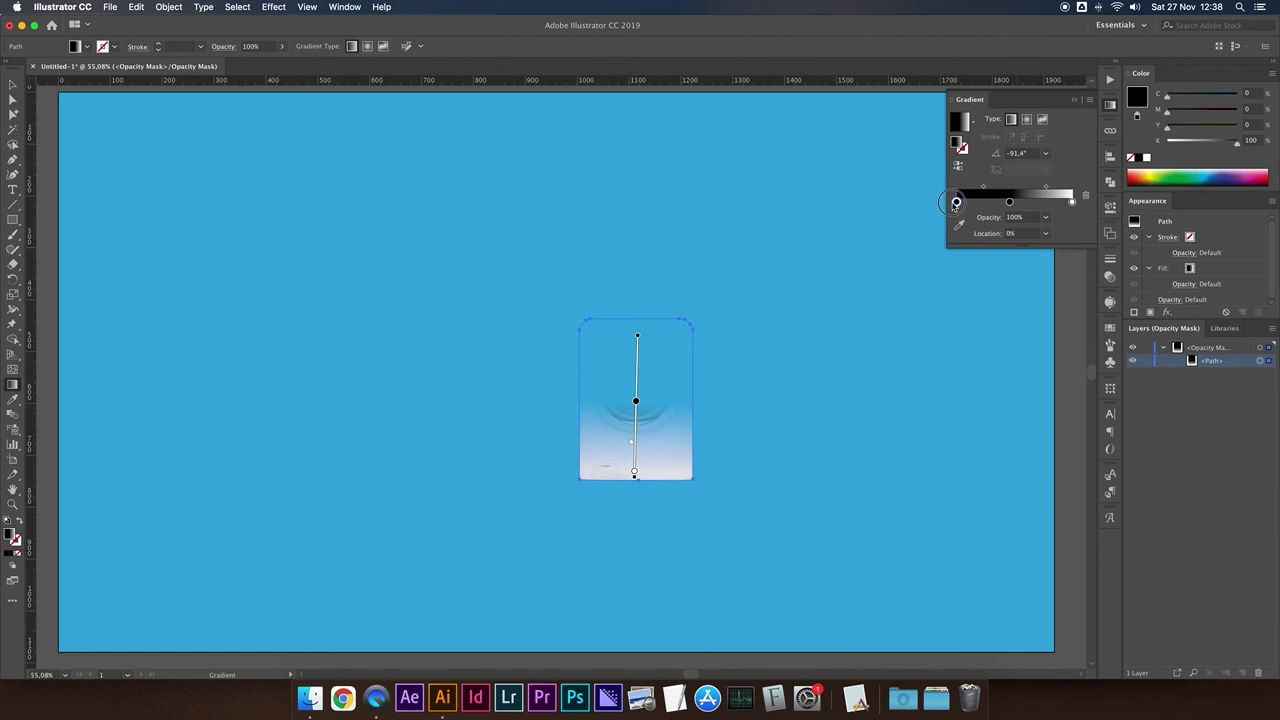
pyautogui.moveTo(956, 203); pyautogui.dragTo(924, 214)
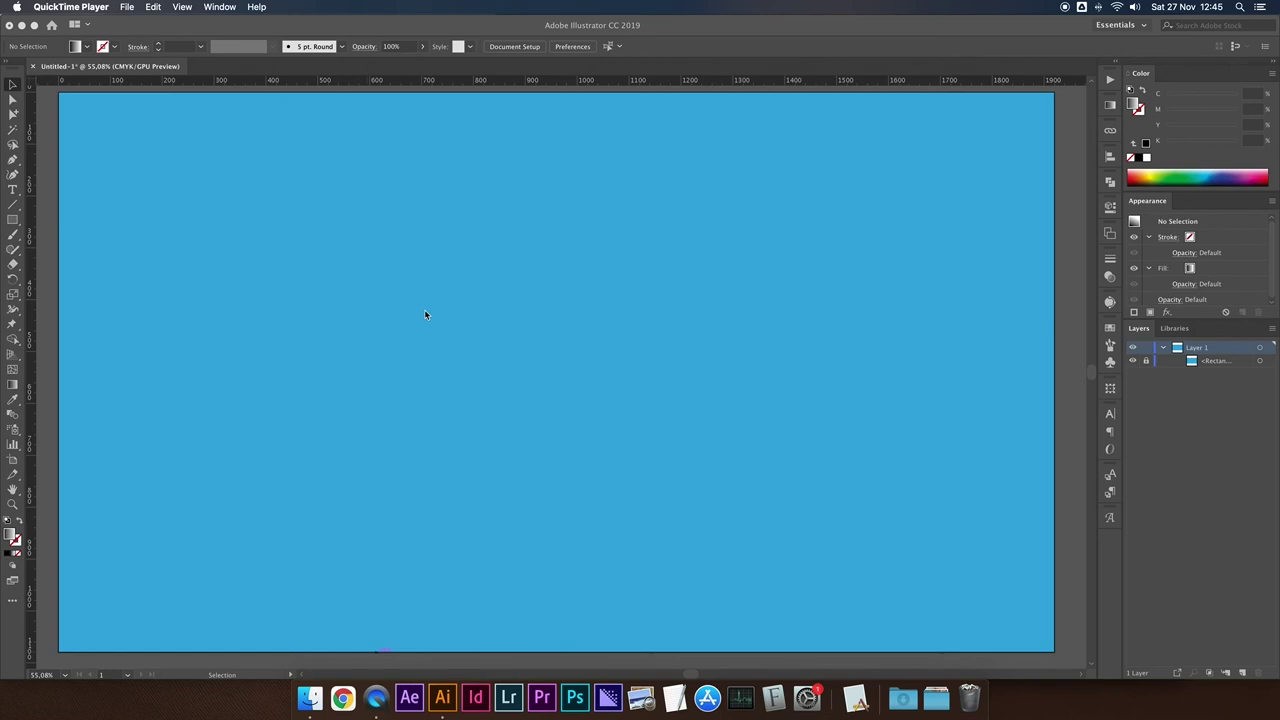
# - Drag 144758054_xl.jpg from the SCONTORNO folder onto the canvas as a link, choosing Don't convert
pyautogui.click(443, 289)
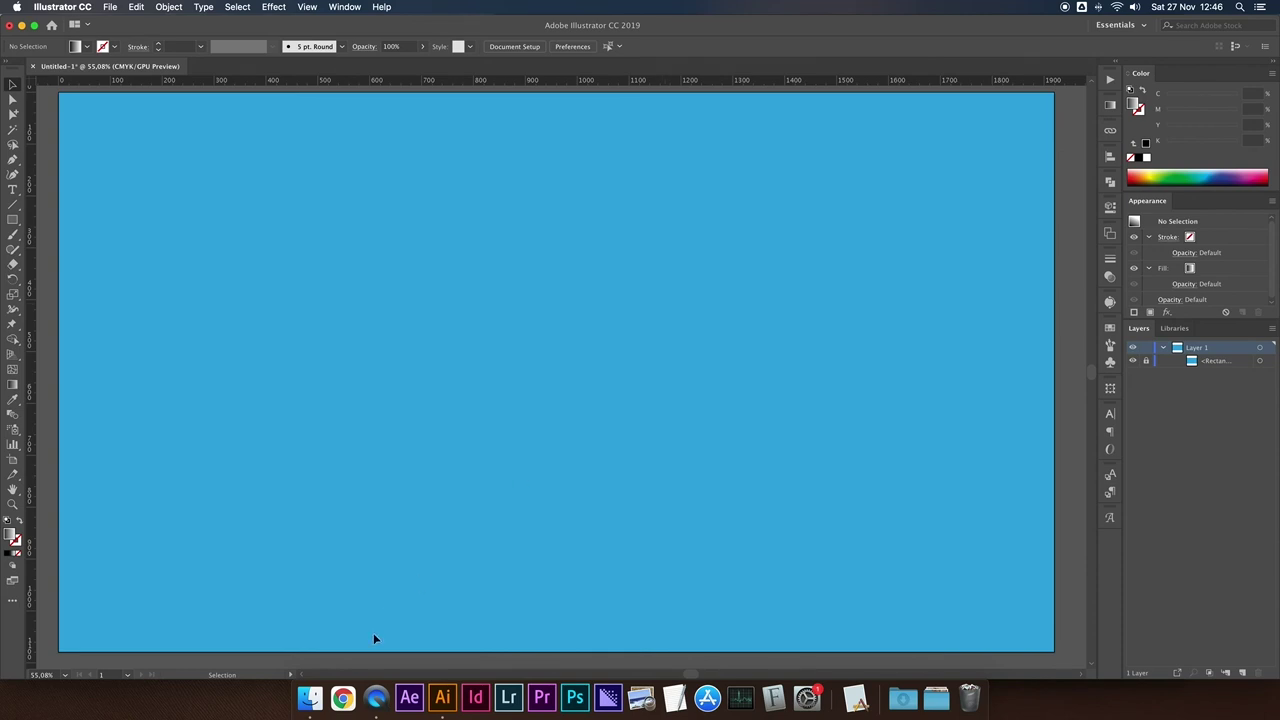
pyautogui.click(318, 697)
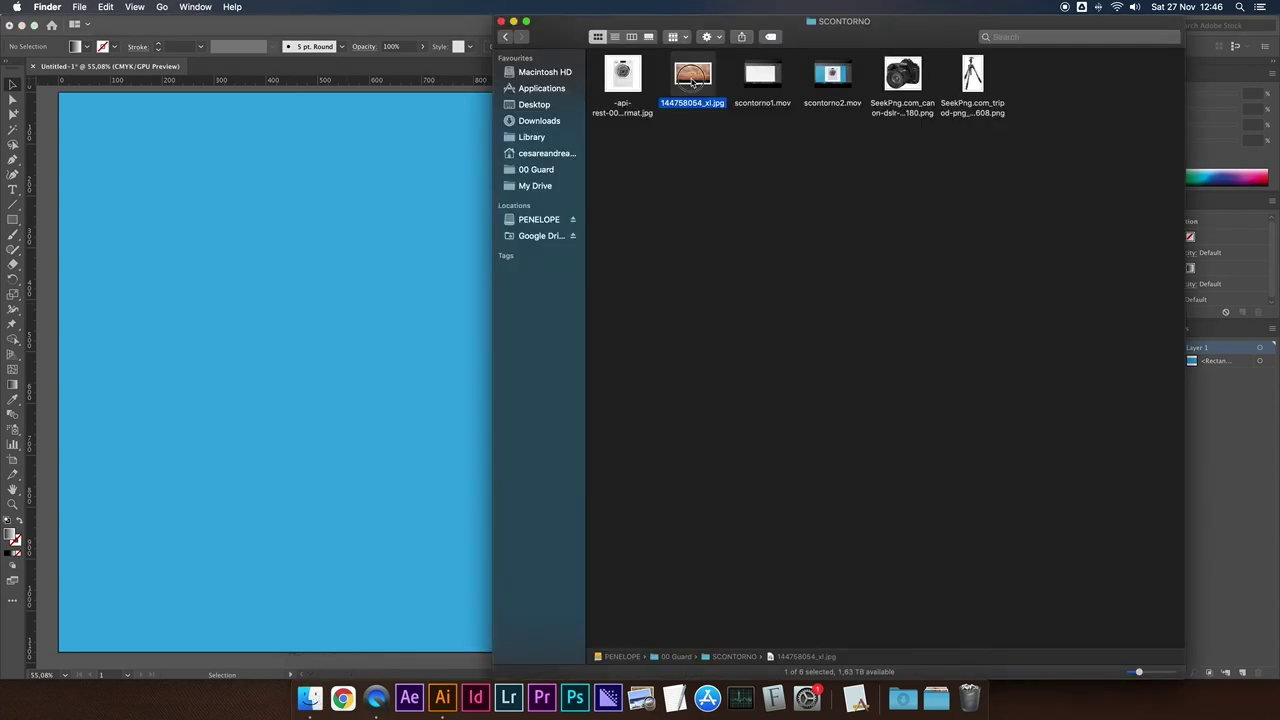
pyautogui.moveTo(692, 82); pyautogui.dragTo(408, 268)
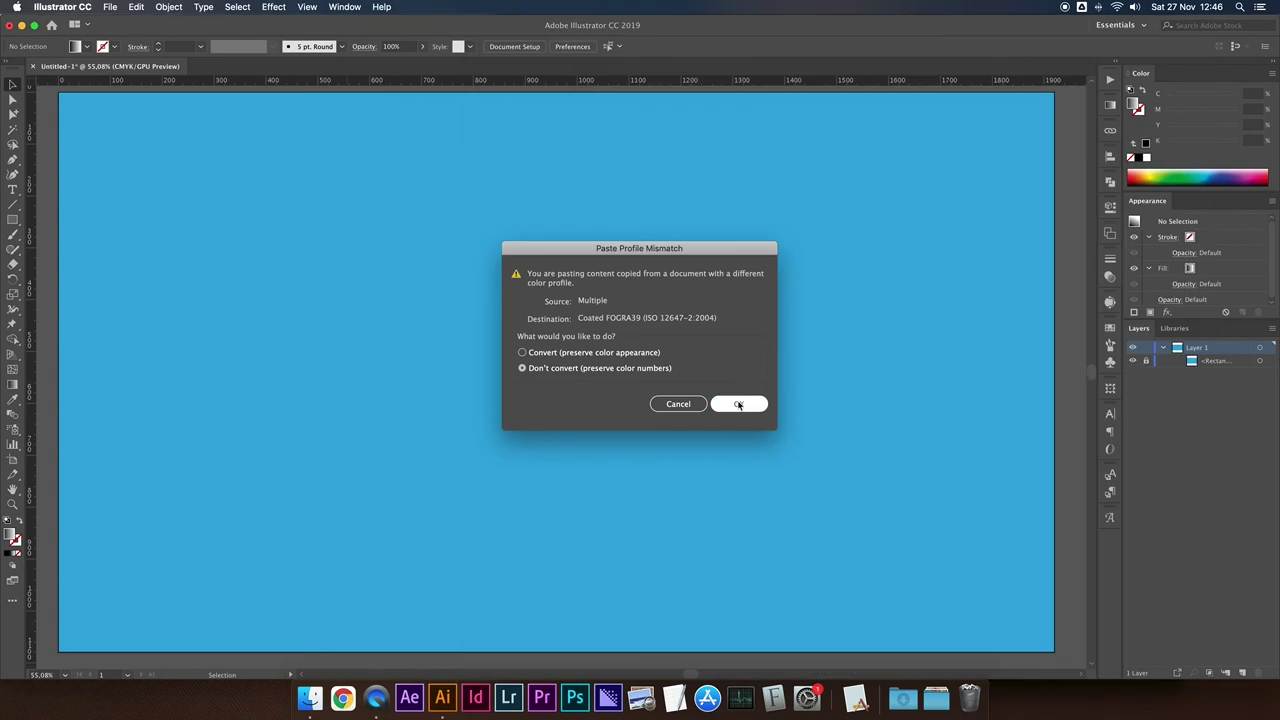
pyautogui.click(738, 404)
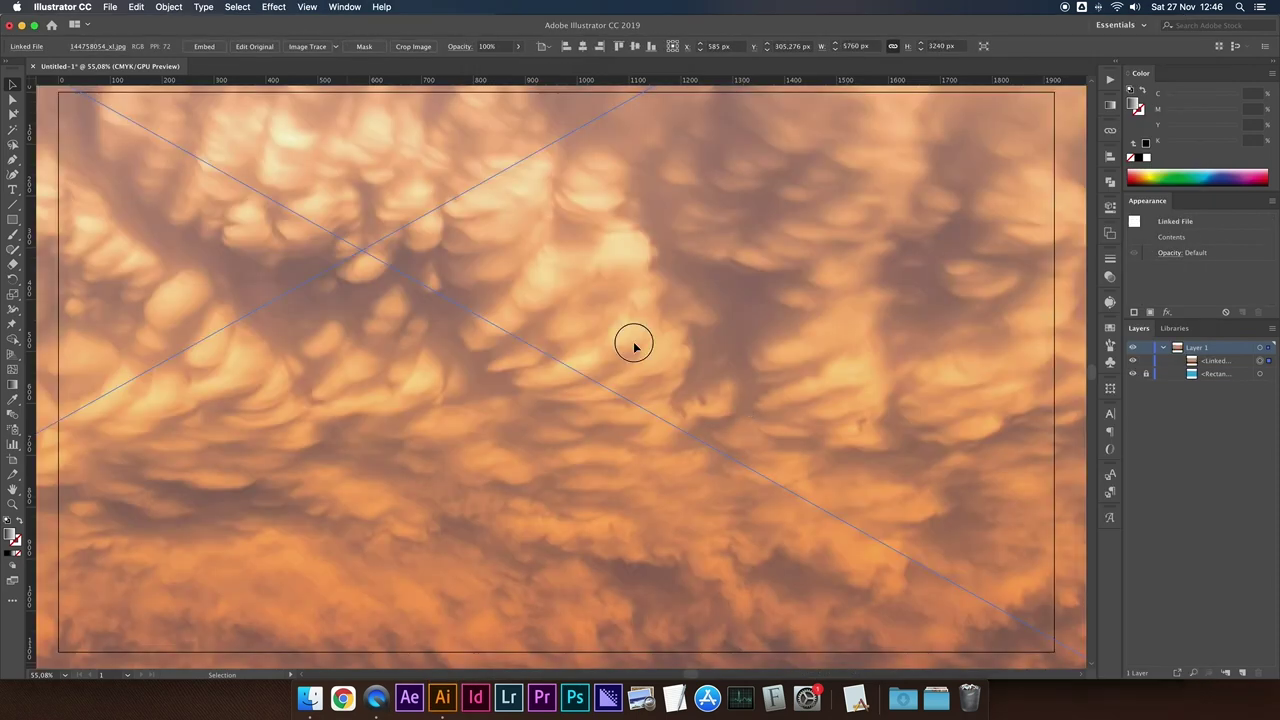
# - Align the clouds photo to the artboard's horizontal and vertical centre, scale it to 1920 × 1080 px, then deselect
pyautogui.press('super+minus')
pyautogui.press('super+minus')
pyautogui.press('super+minus')
pyautogui.press('super+minus')
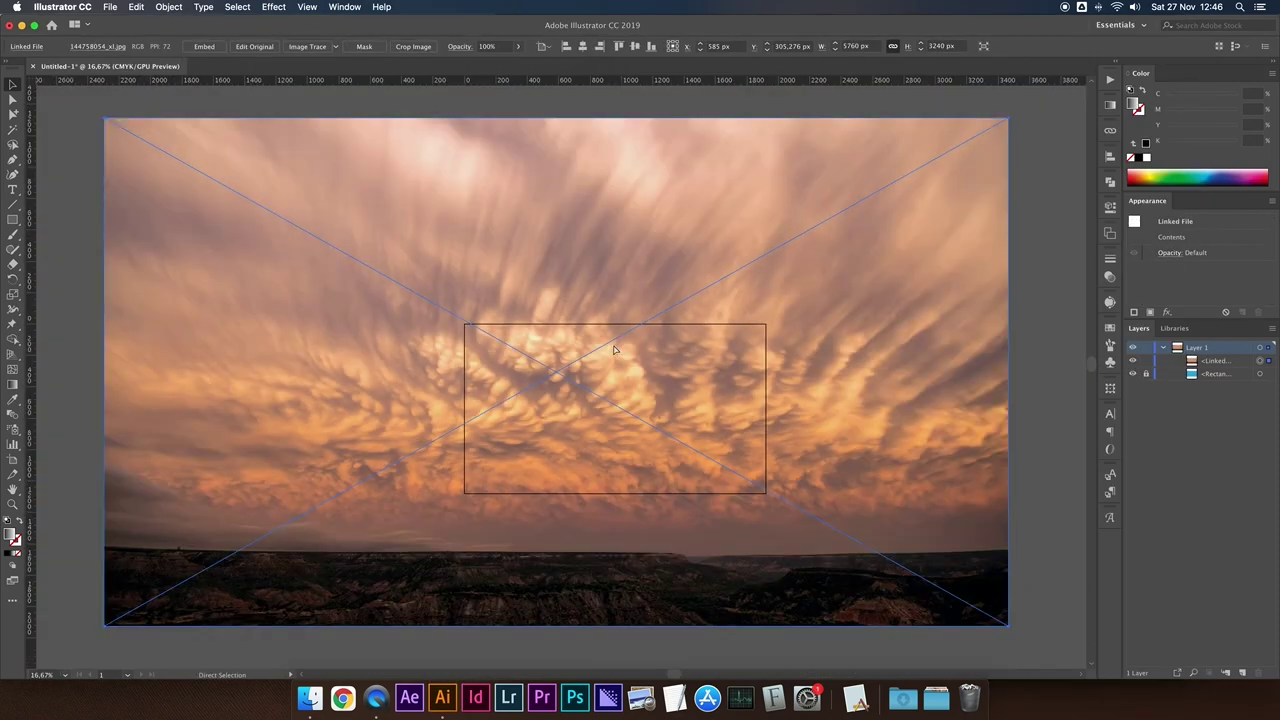
pyautogui.press('super+minus')
pyautogui.click(583, 46)
pyautogui.click(635, 46)
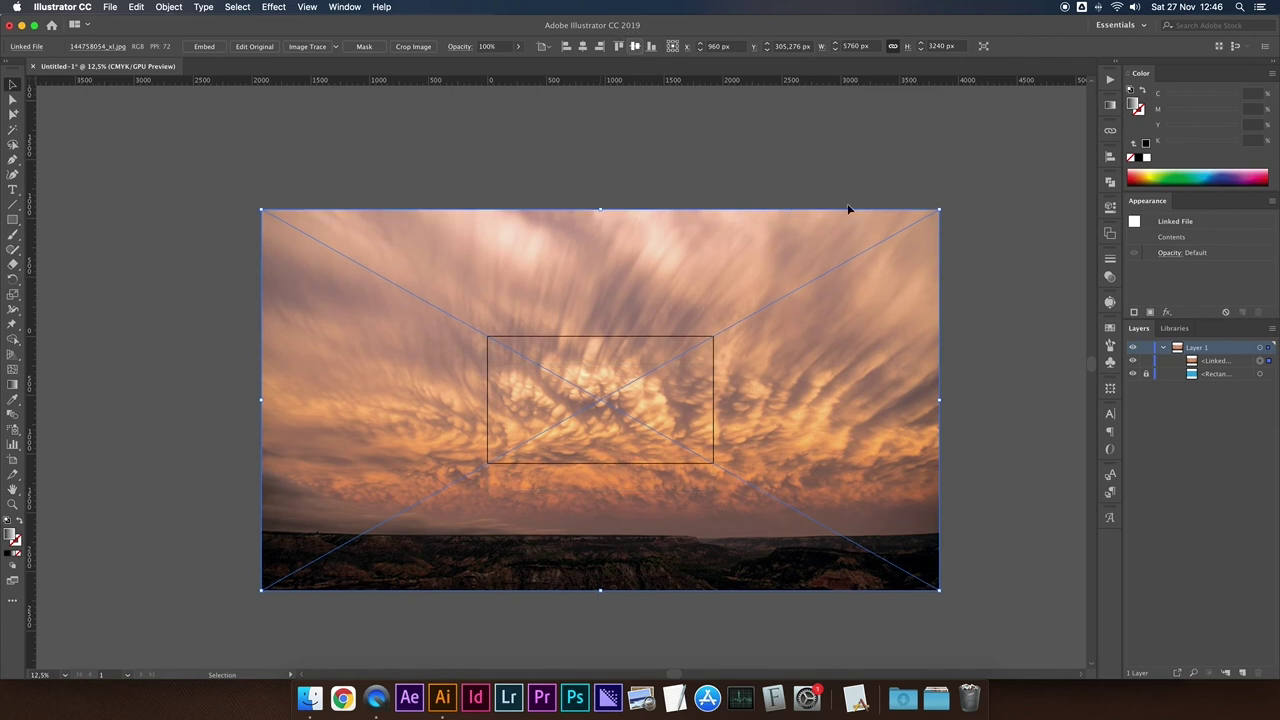
pyautogui.moveTo(937, 208); pyautogui.dragTo(714, 301)
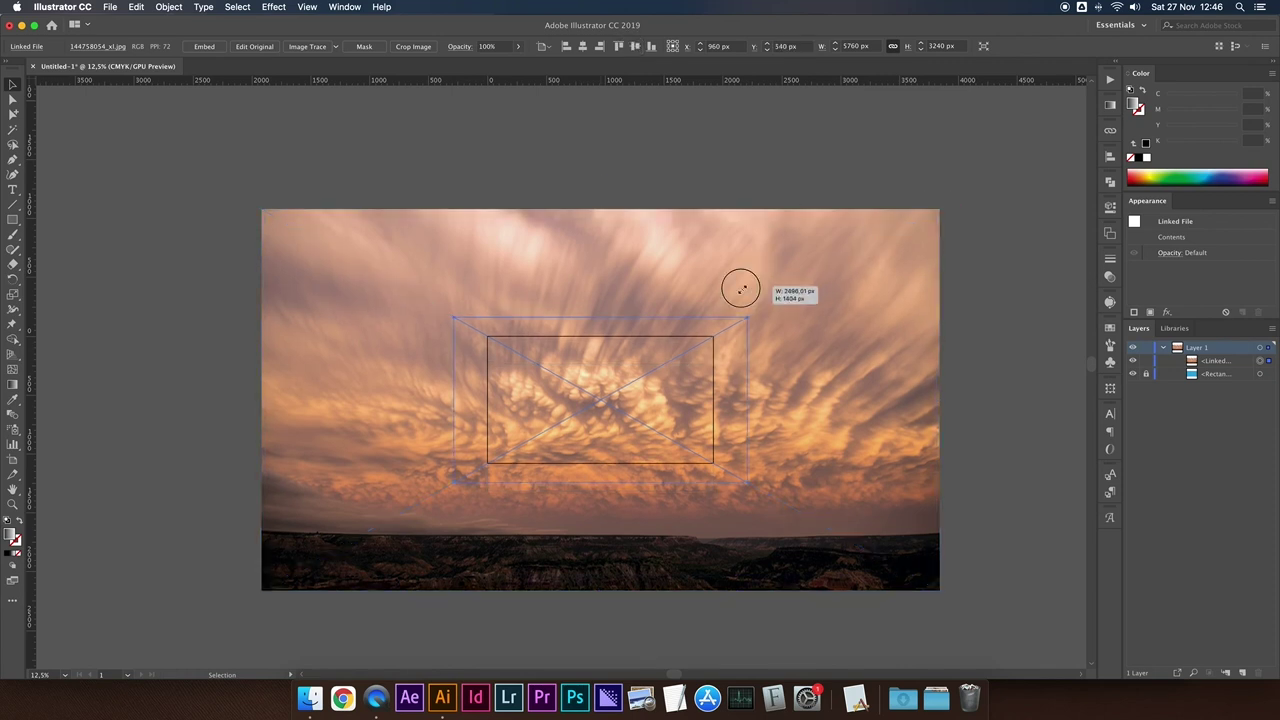
pyautogui.moveTo(714, 301); pyautogui.dragTo(713, 301)
pyautogui.press('super+plus')
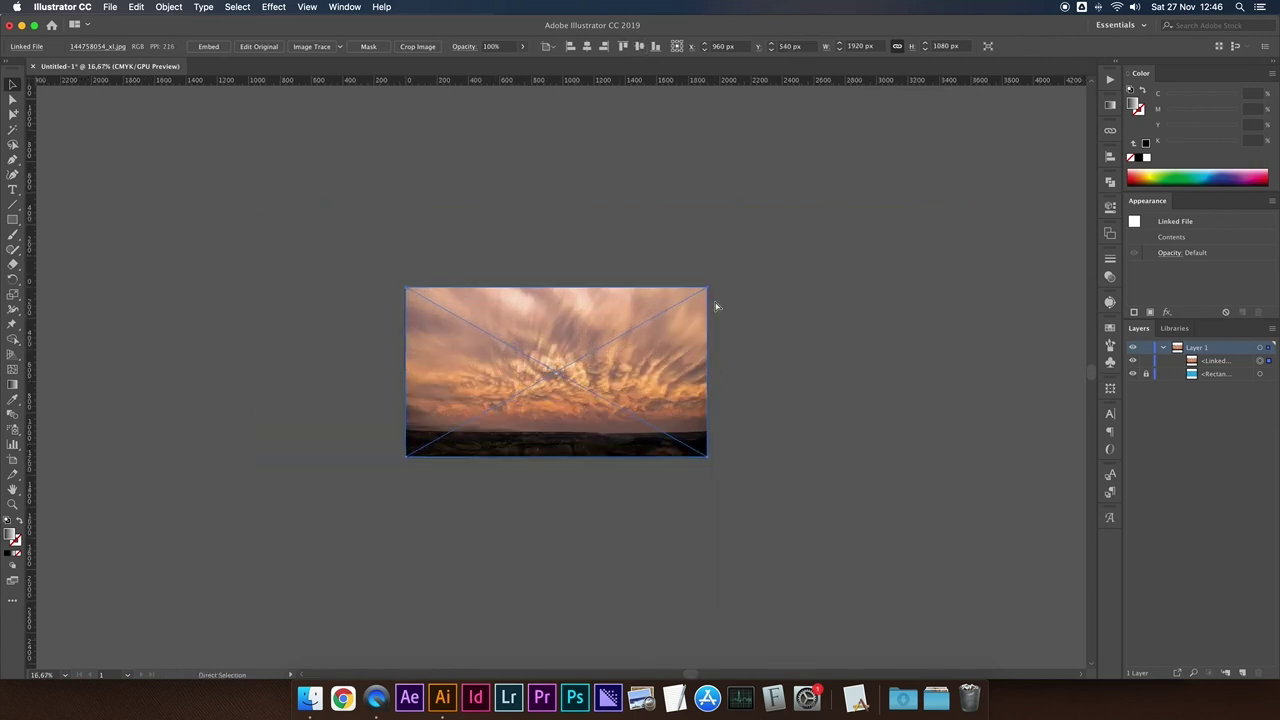
pyautogui.press('super+plus')
pyautogui.press('super+plus')
pyautogui.press('super+plus')
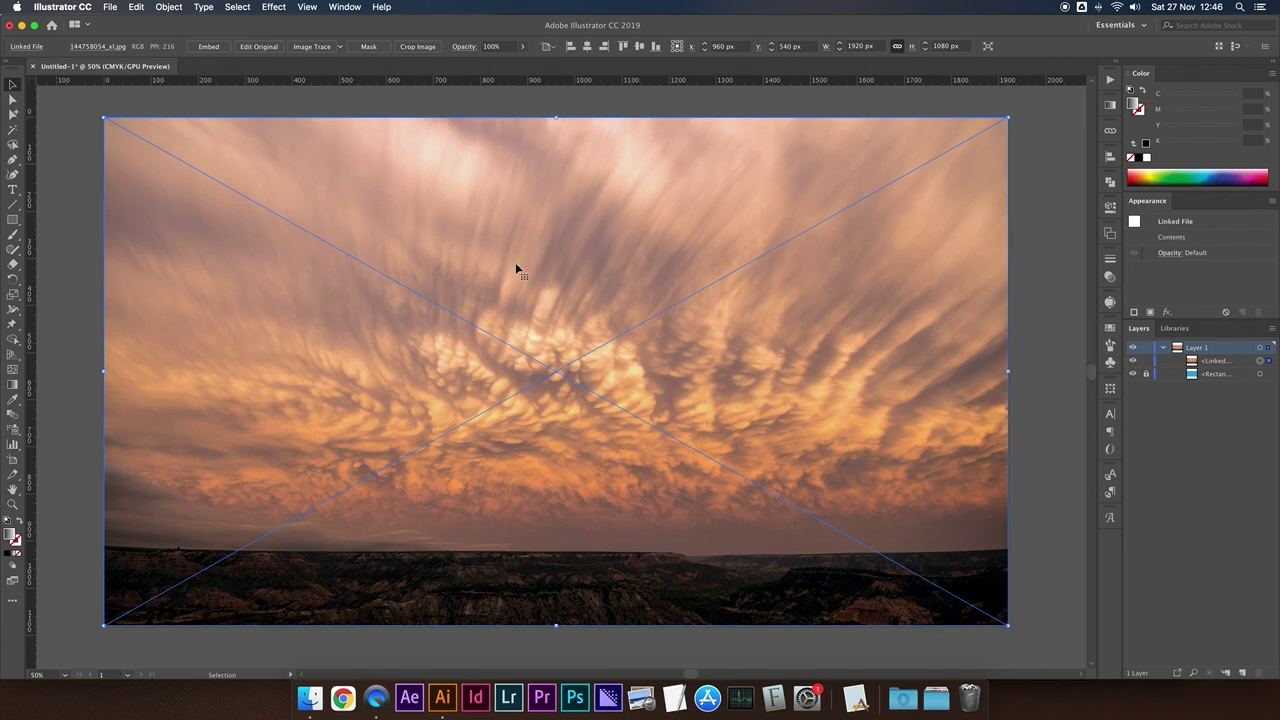
pyautogui.click(1040, 410)
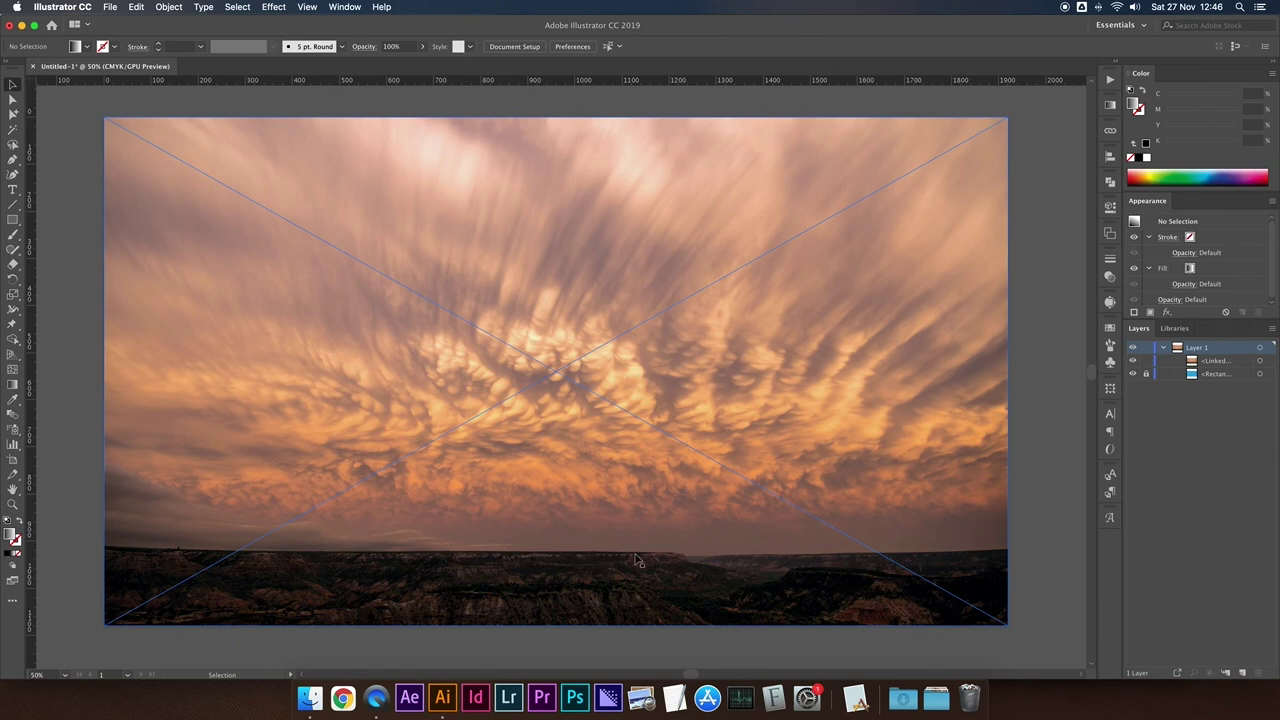
# - Draw a rectangle over the bottom landscape strip with a vertical black-to-white gradient, and select it with the photo
pyautogui.click(12, 220)
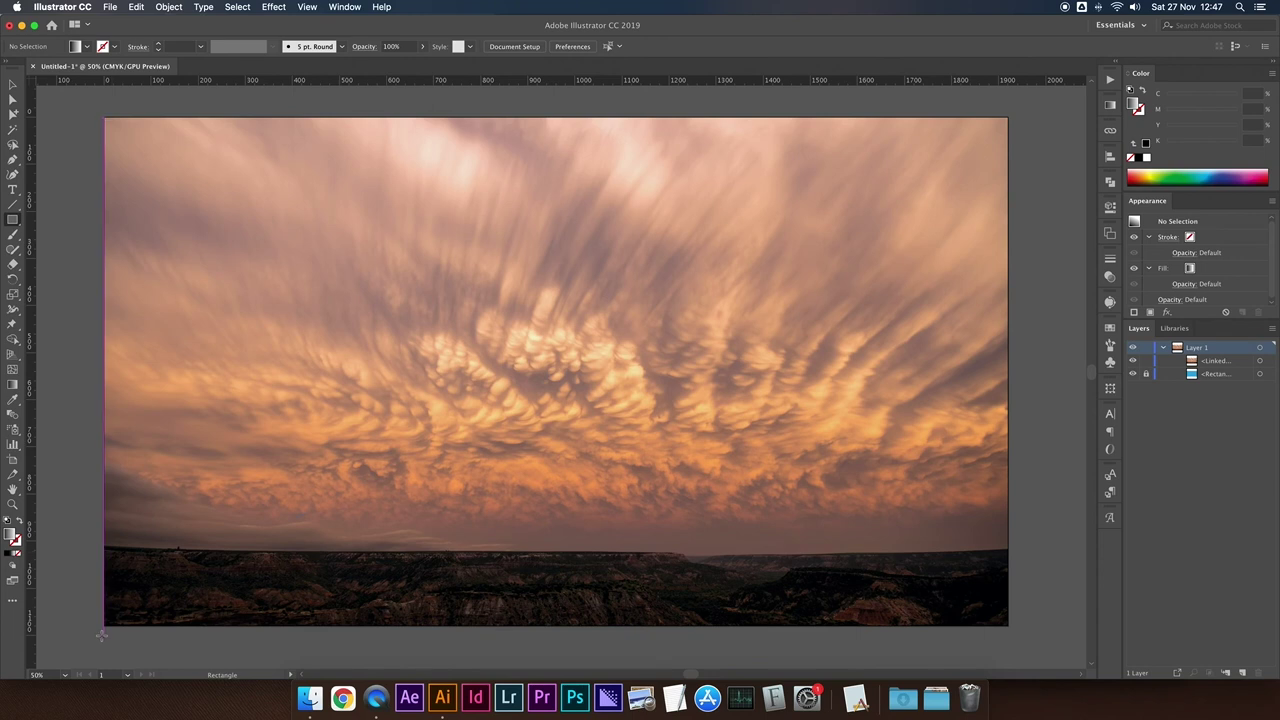
pyautogui.moveTo(92, 638); pyautogui.dragTo(1023, 540)
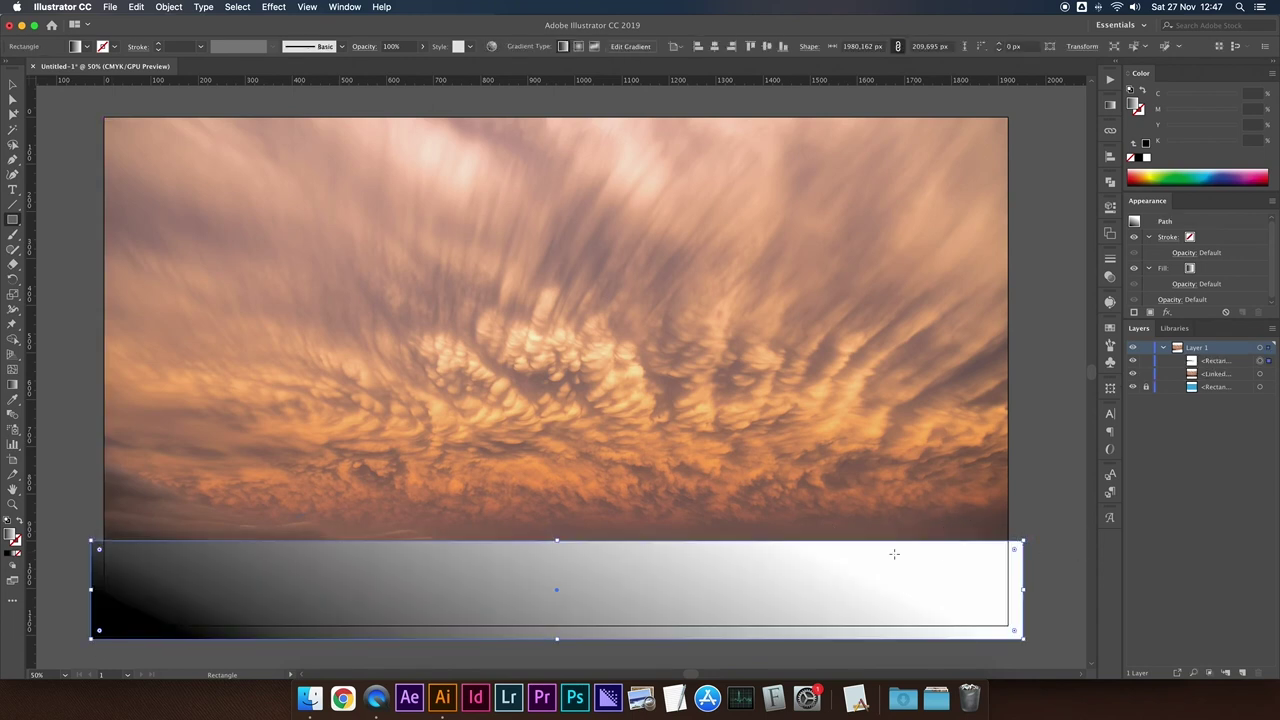
pyautogui.press('g')
pyautogui.moveTo(559, 543); pyautogui.dragTo(560, 572)
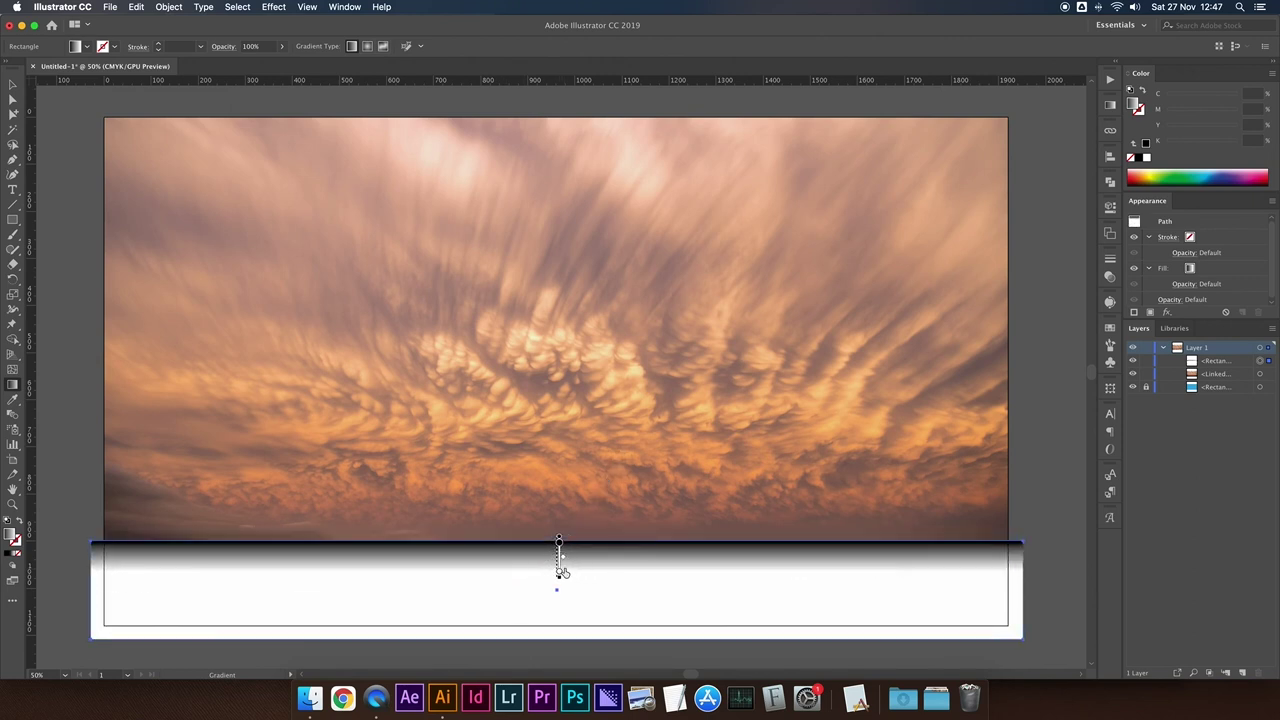
pyautogui.keyDown('shift'); pyautogui.click(1266, 374); pyautogui.keyUp('shift')
pyautogui.click(1110, 279)
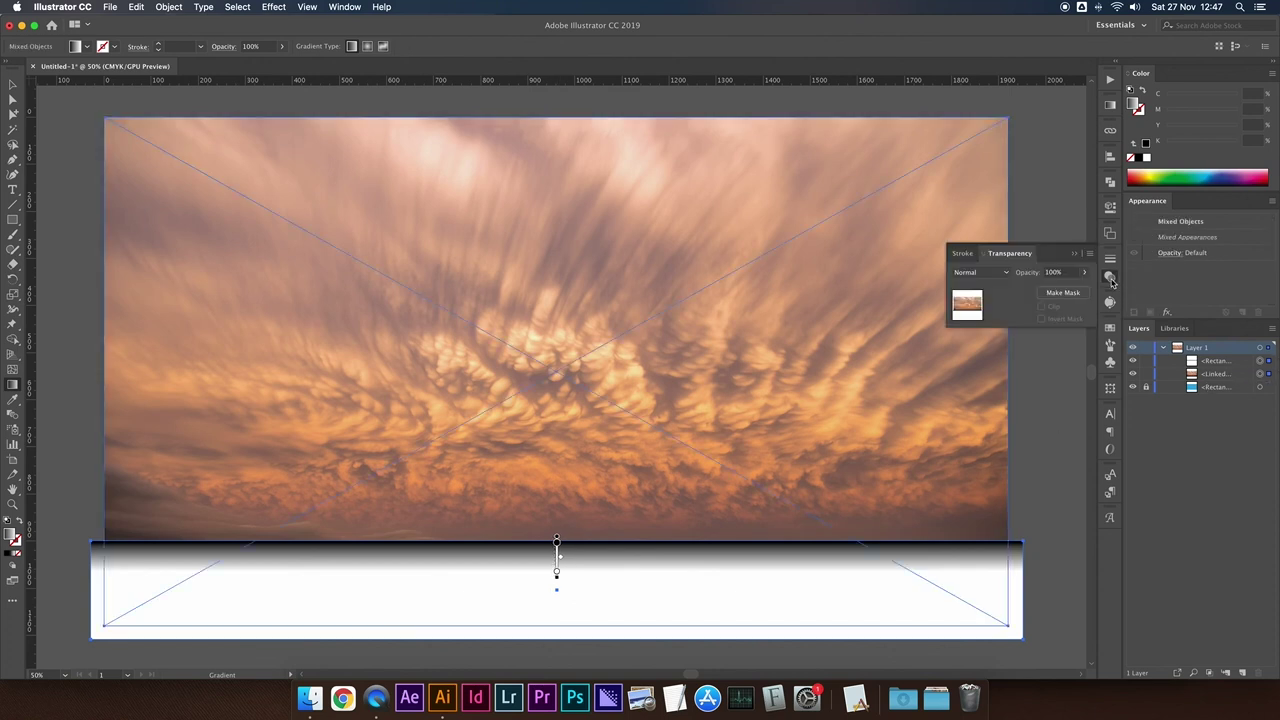
# - Mask the cloud photo with the gradient rectangle, then reselect the masked photo to show its transparency options
pyautogui.click(1053, 293)
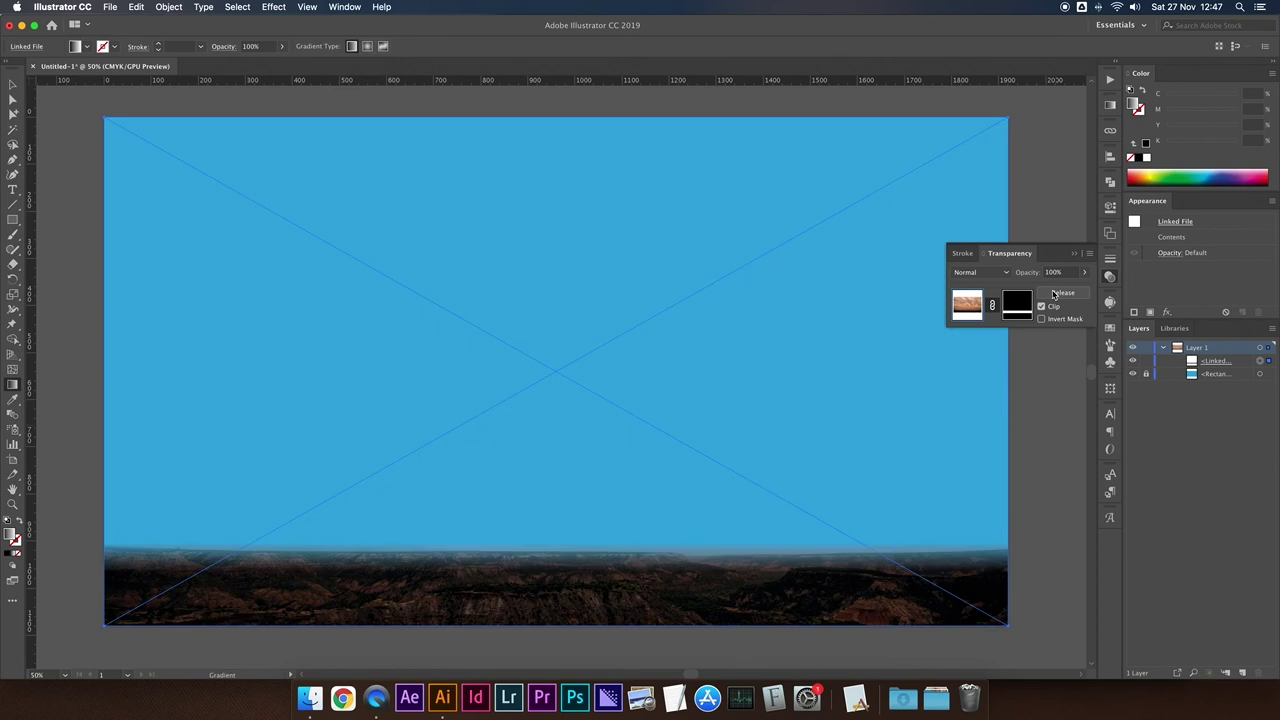
pyautogui.click(14, 84)
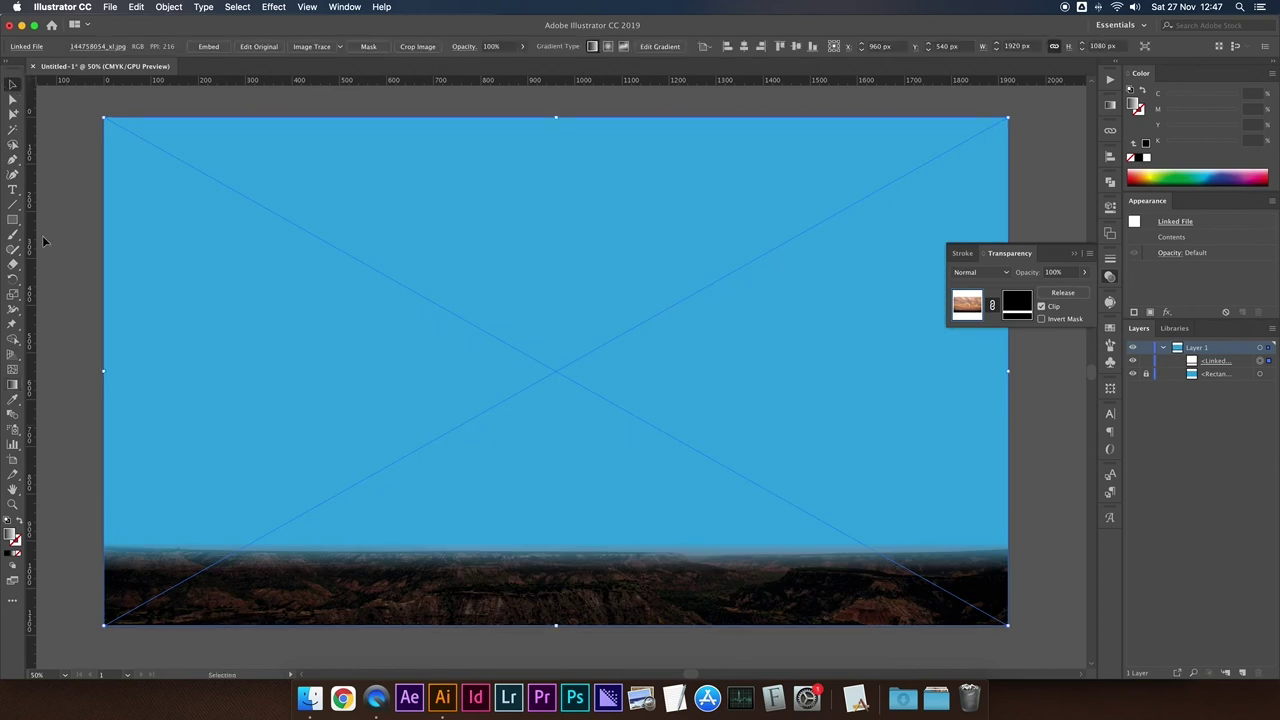
pyautogui.click(60, 250)
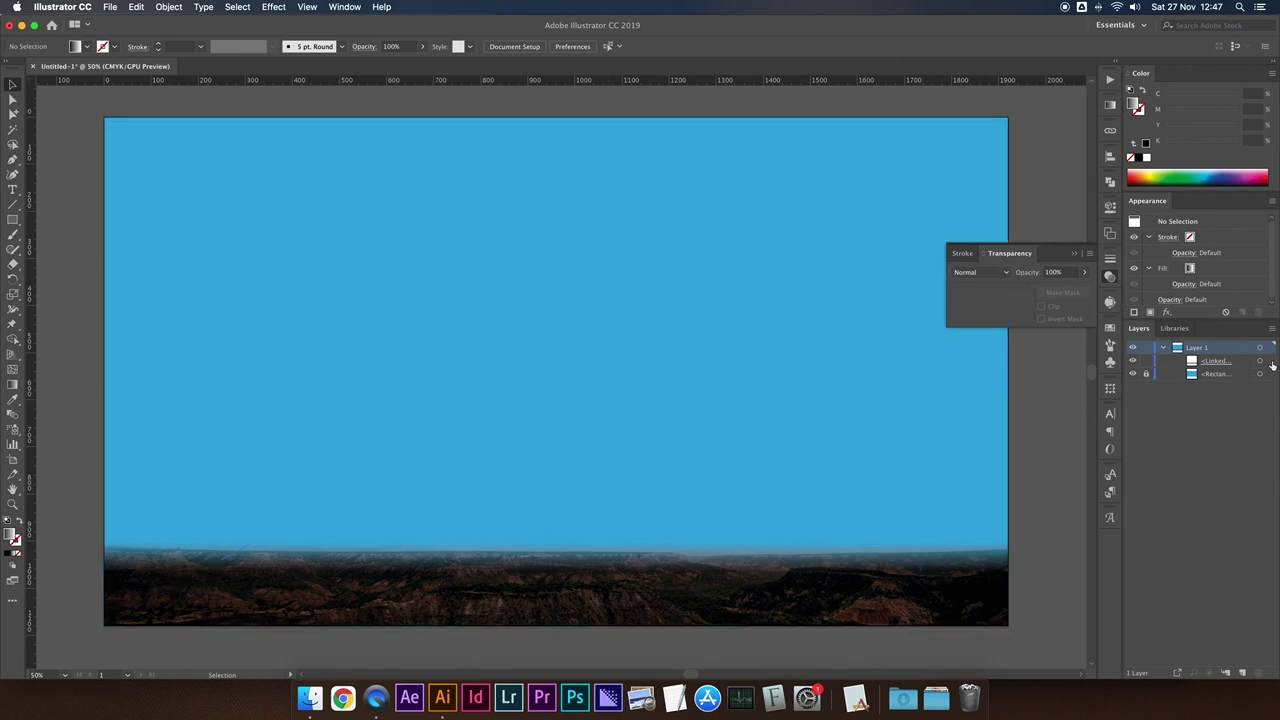
pyautogui.click(1238, 362)
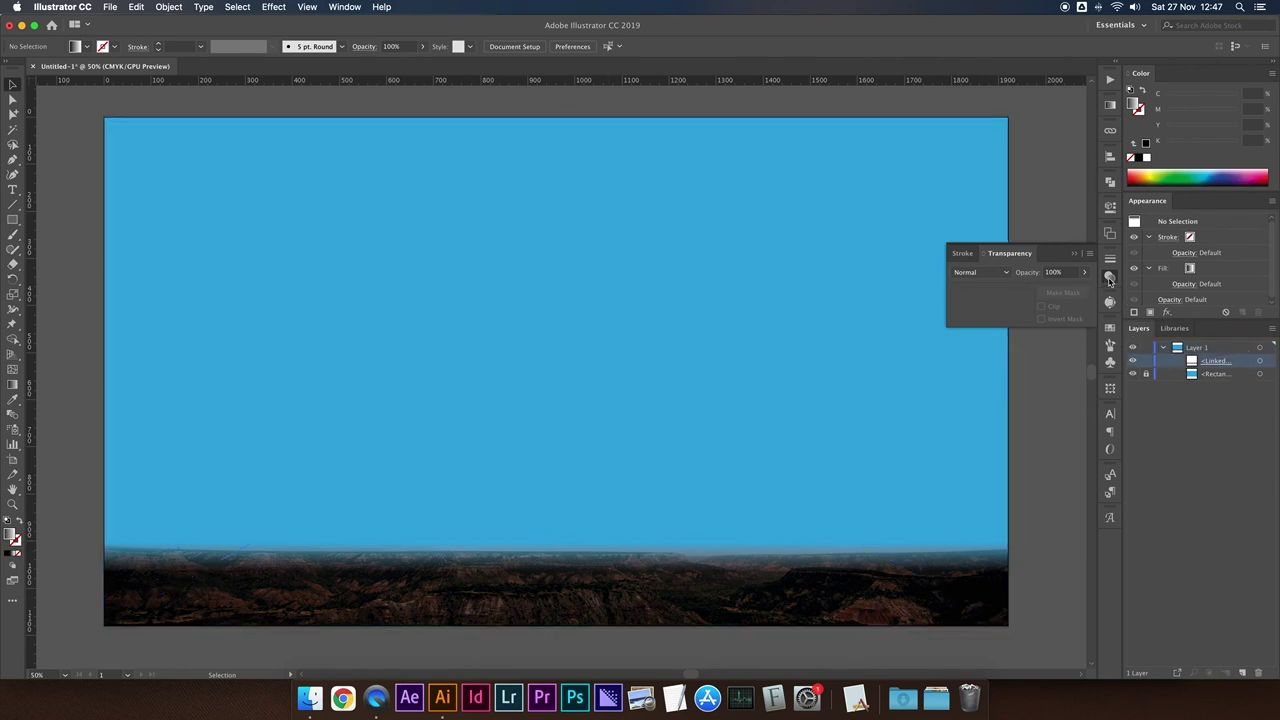
pyautogui.click(1109, 277)
pyautogui.click(880, 550)
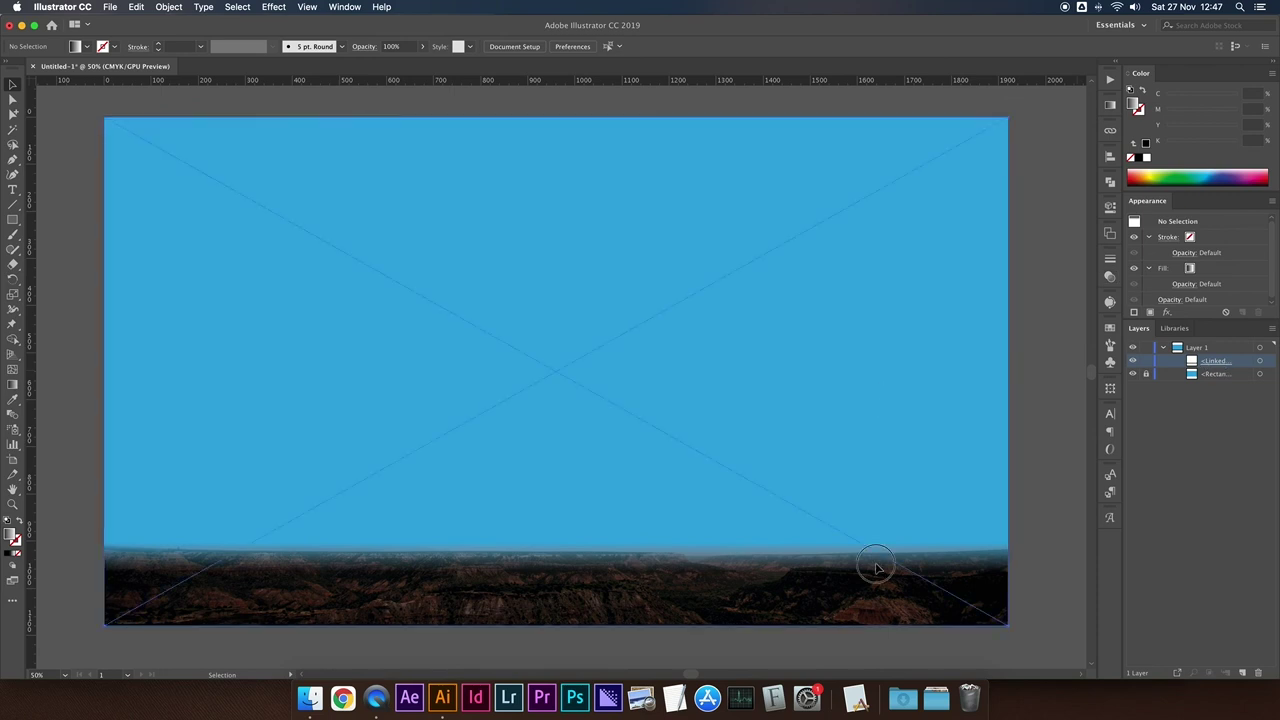
pyautogui.click(1109, 277)
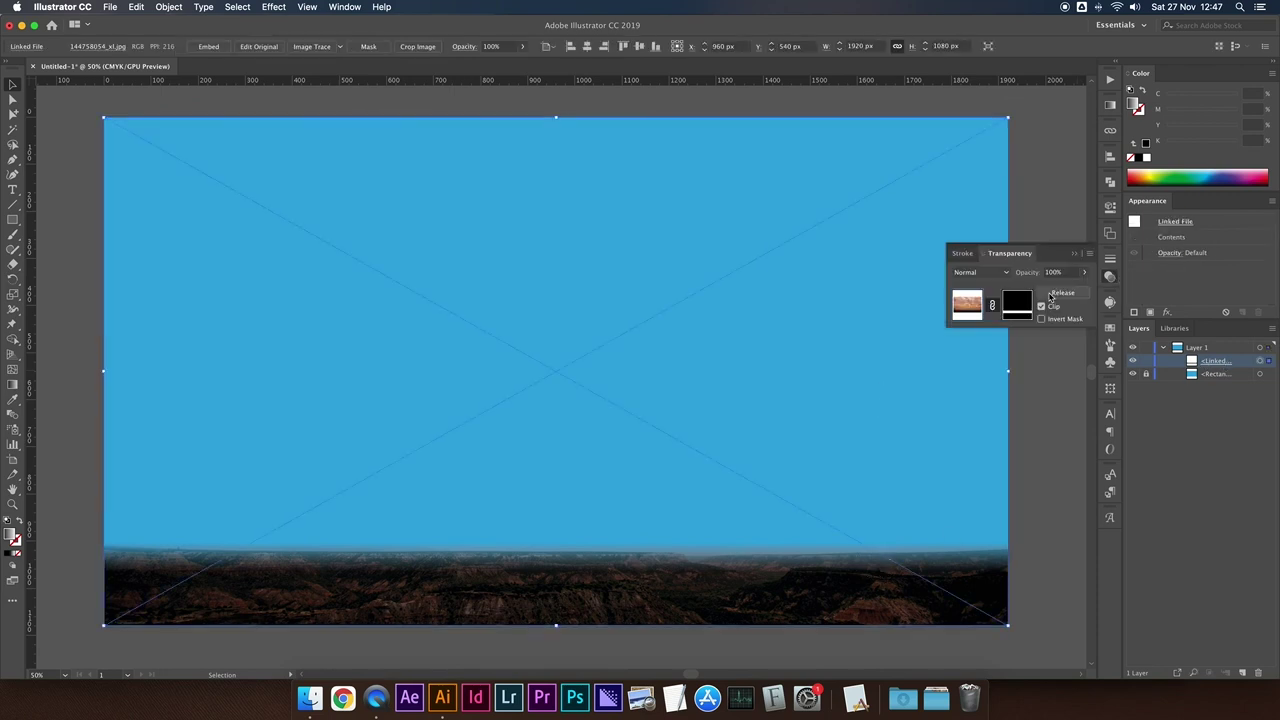
# - Invert the photo's opacity mask and stretch the mask rectangle up to the artboard's top edge
pyautogui.click(1016, 306)
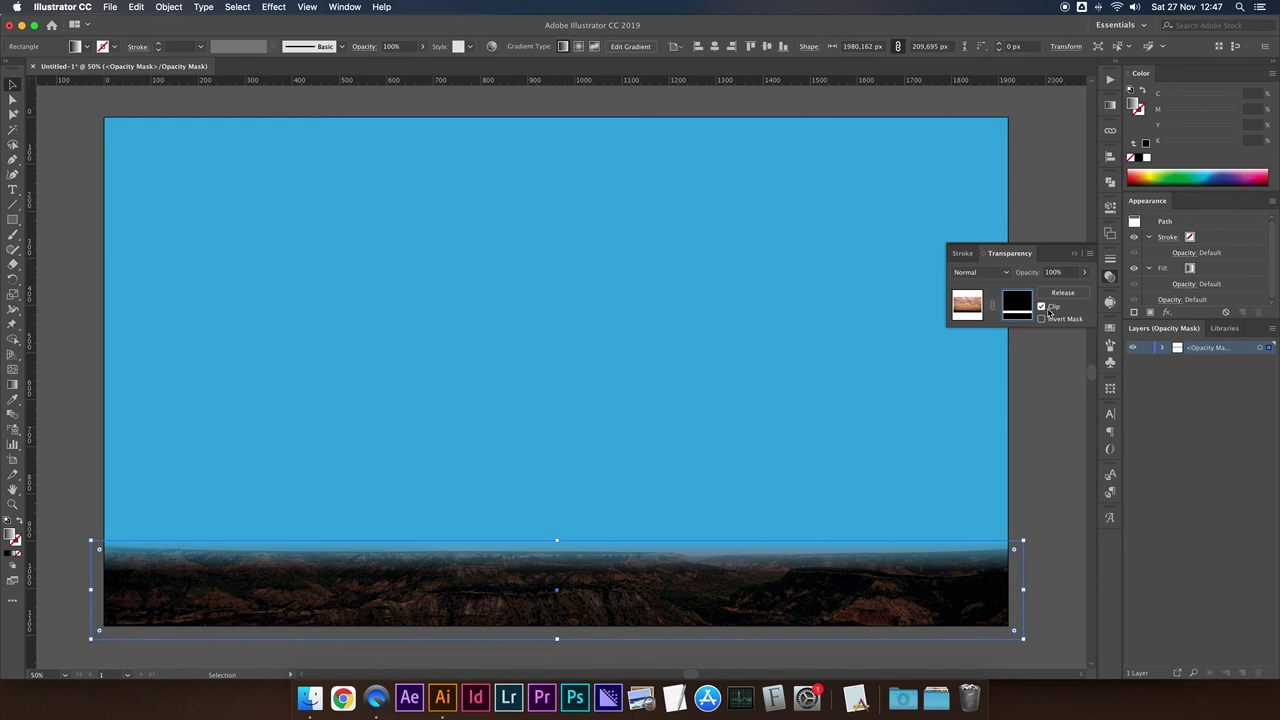
pyautogui.click(1041, 319)
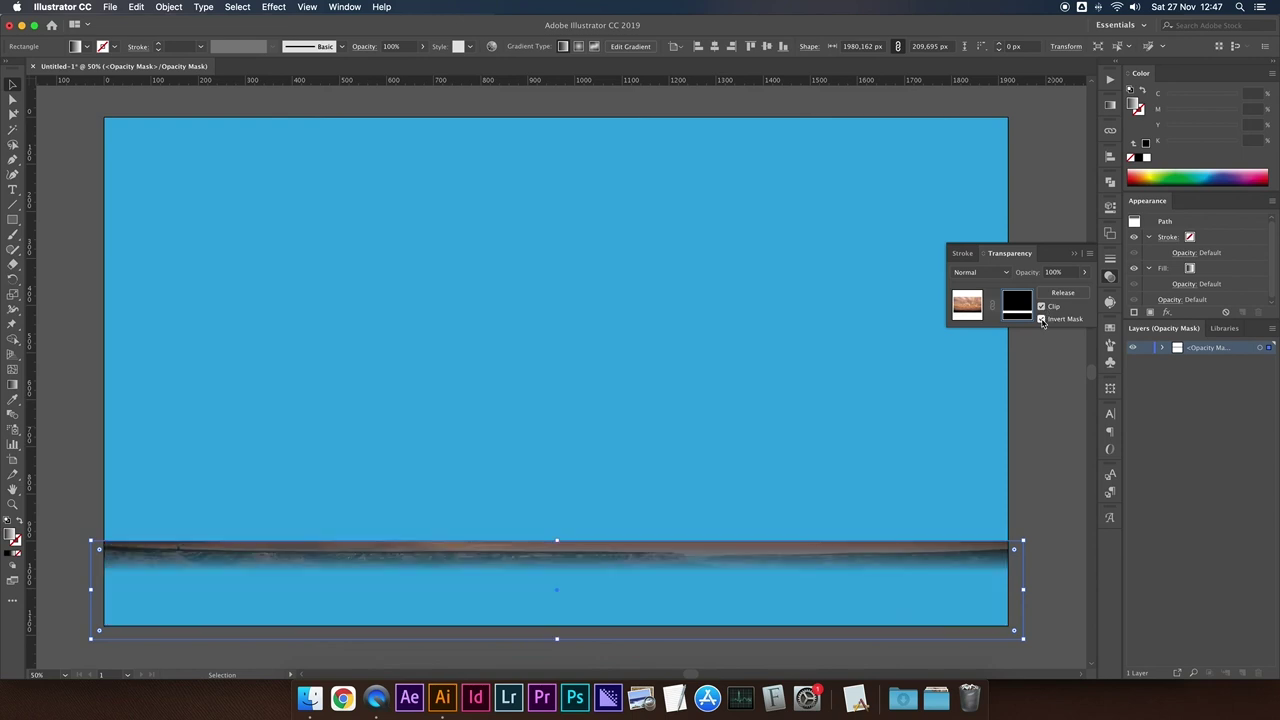
pyautogui.moveTo(557, 541); pyautogui.dragTo(562, 226)
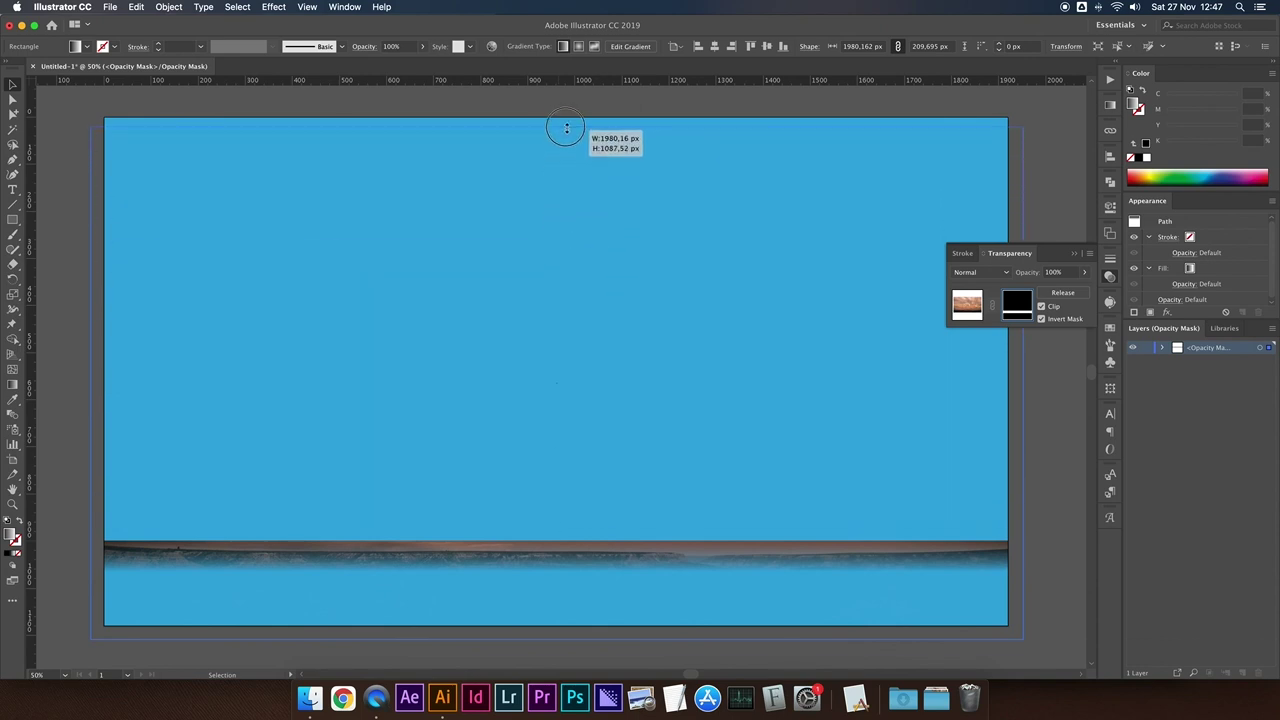
pyautogui.moveTo(562, 226); pyautogui.dragTo(566, 120)
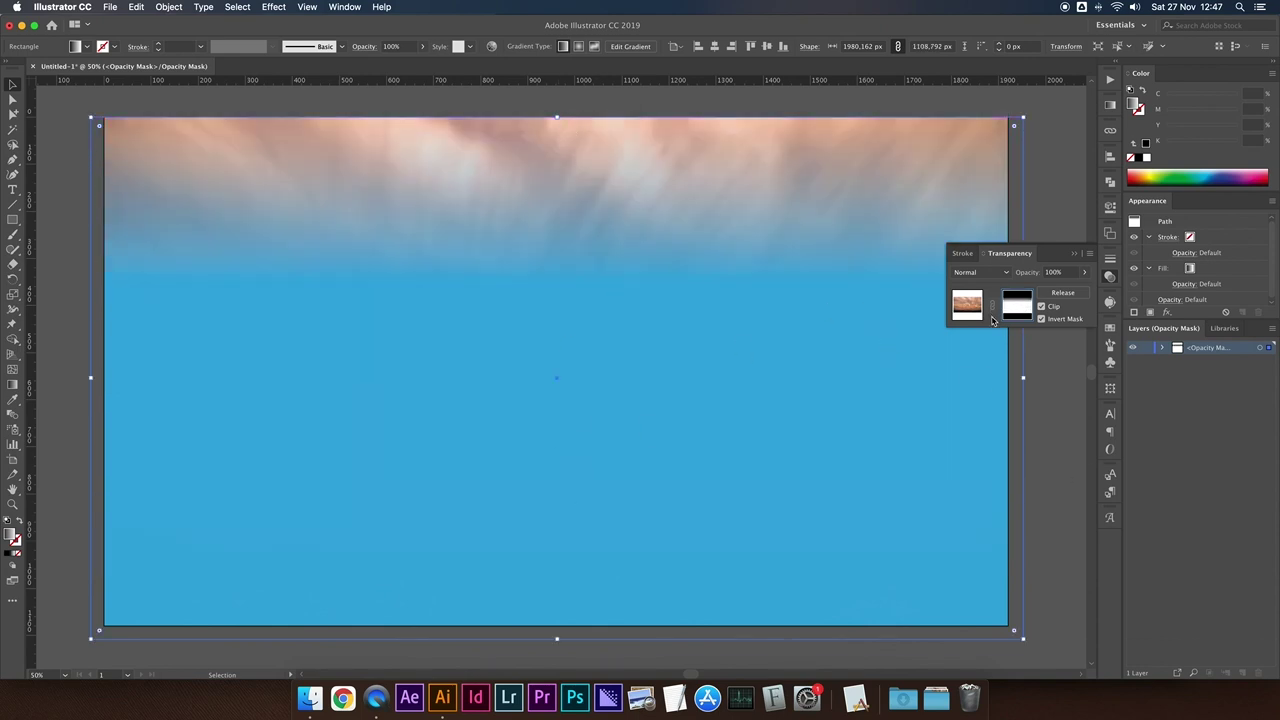
pyautogui.press('g')
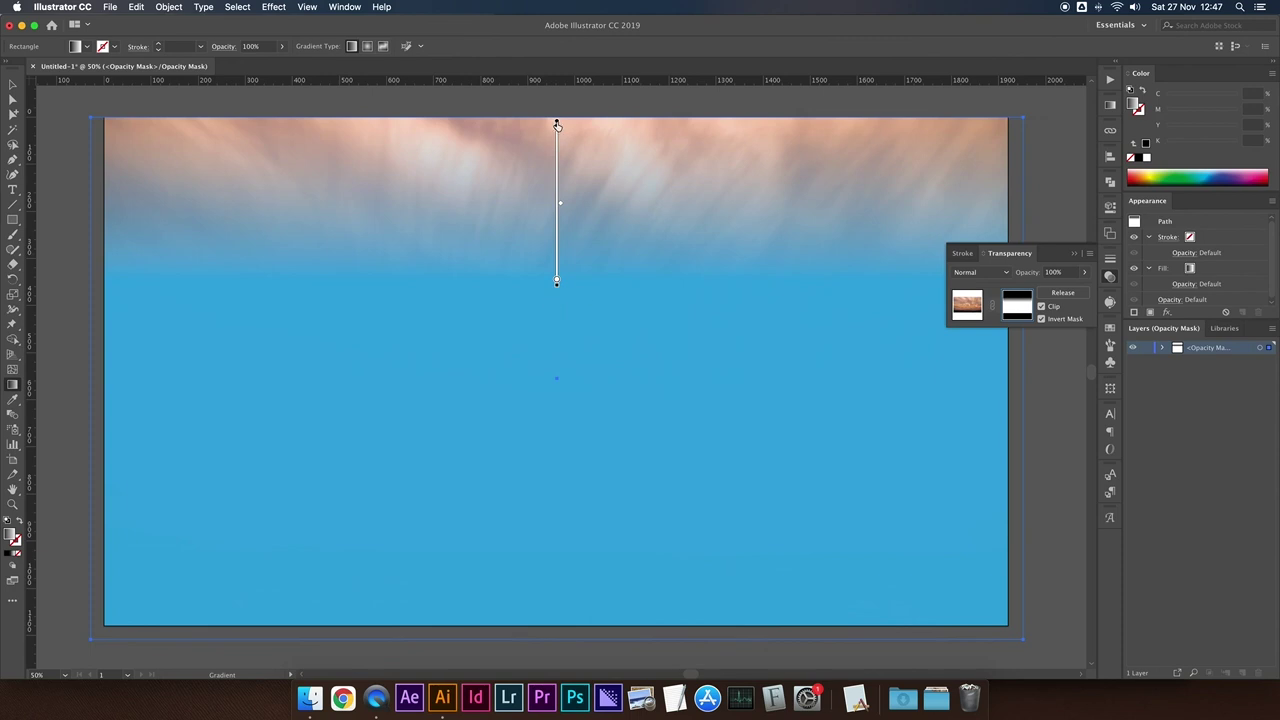
# - Add a black stop and shorten the mask gradient low so clouds fade into blue near the bottom
pyautogui.click(557, 146)
pyautogui.moveTo(558, 221); pyautogui.dragTo(557, 478)
pyautogui.moveTo(557, 393)
pyautogui.mouseDown()
pyautogui.moveTo(557, 457)
pyautogui.moveTo(557, 412)
pyautogui.mouseUp()
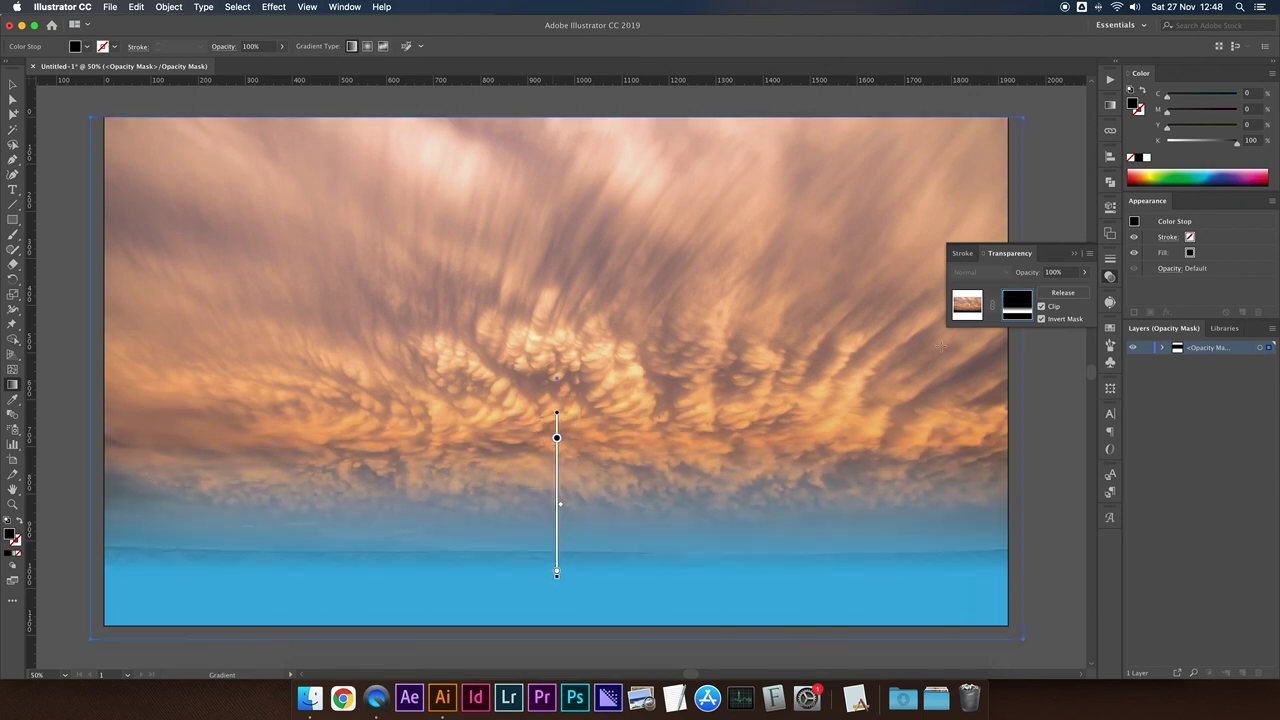
pyautogui.moveTo(557, 578)
pyautogui.mouseDown()
pyautogui.moveTo(557, 463)
pyautogui.moveTo(558, 483)
pyautogui.mouseUp()
pyautogui.moveTo(557, 577)
pyautogui.mouseDown()
pyautogui.moveTo(557, 428)
pyautogui.moveTo(558, 482)
pyautogui.mouseUp()
pyautogui.moveTo(557, 418)
pyautogui.mouseDown()
pyautogui.moveTo(557, 531)
pyautogui.moveTo(558, 515)
pyautogui.mouseUp()
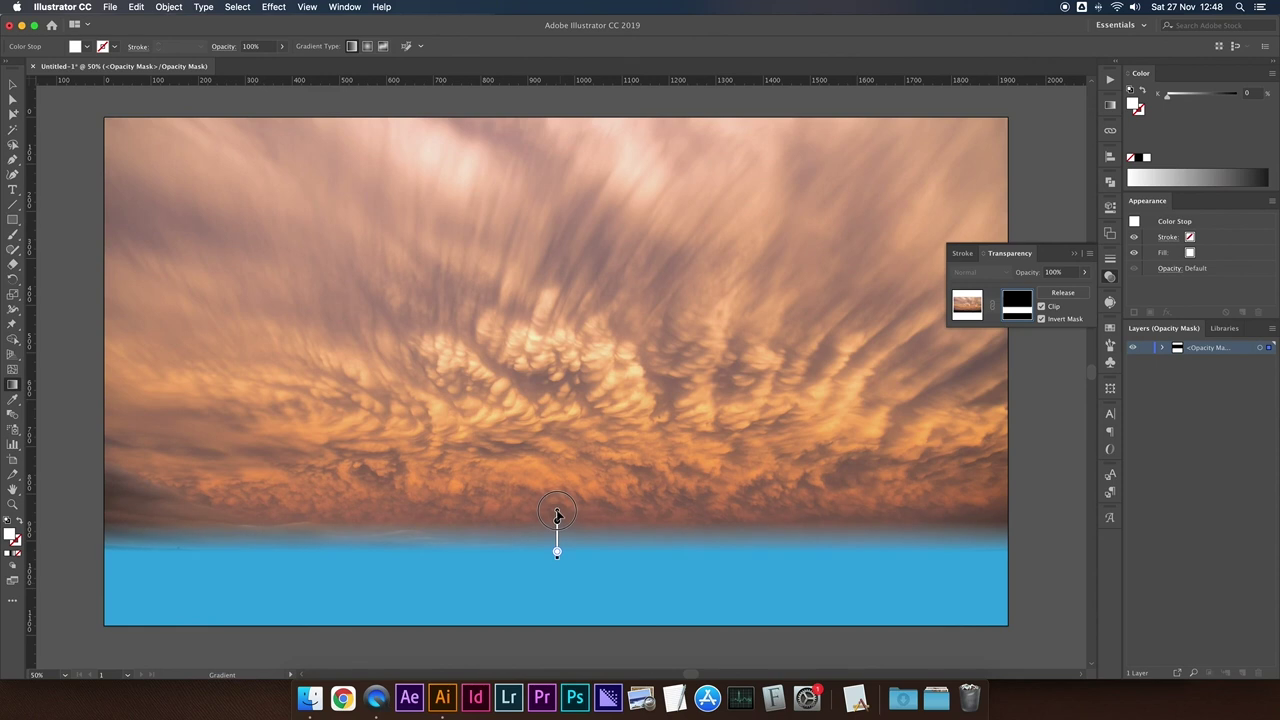
pyautogui.click(13, 84)
pyautogui.click(80, 163)
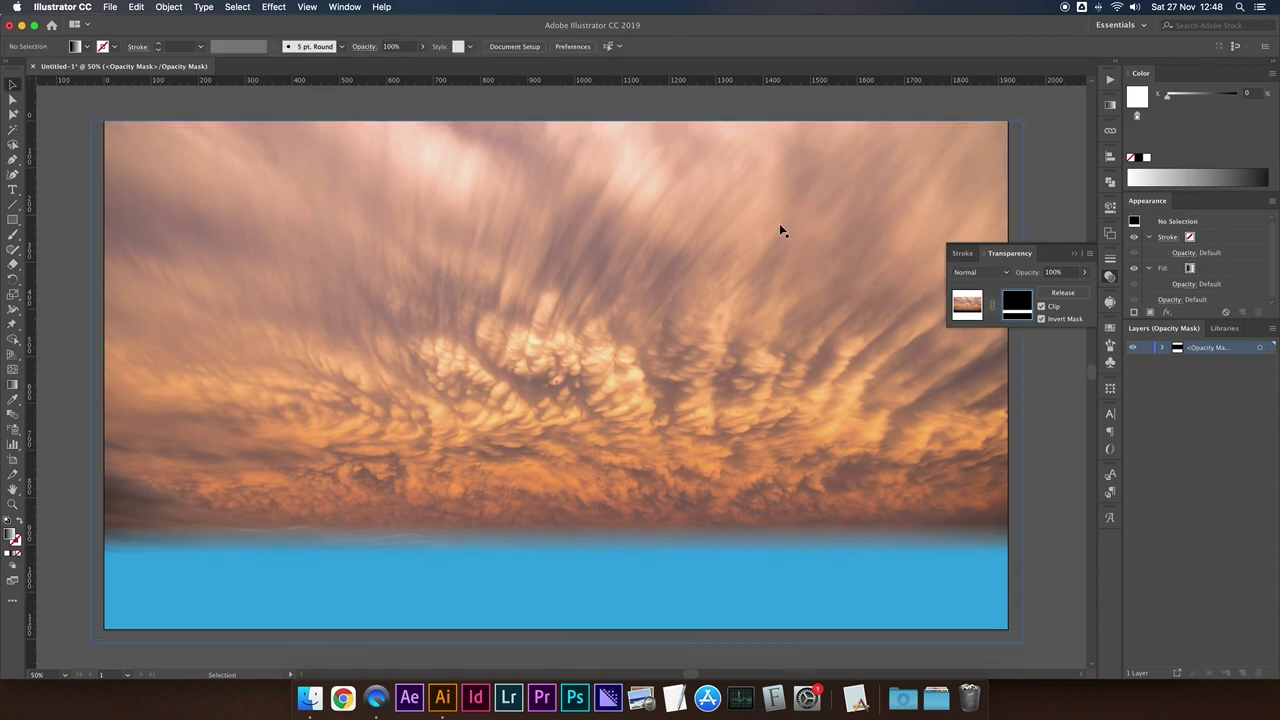
# - Collapse the Transparency panel and expand <Opacity Mask> in Layers to show its gradient rectangle
pyautogui.click(1053, 226)
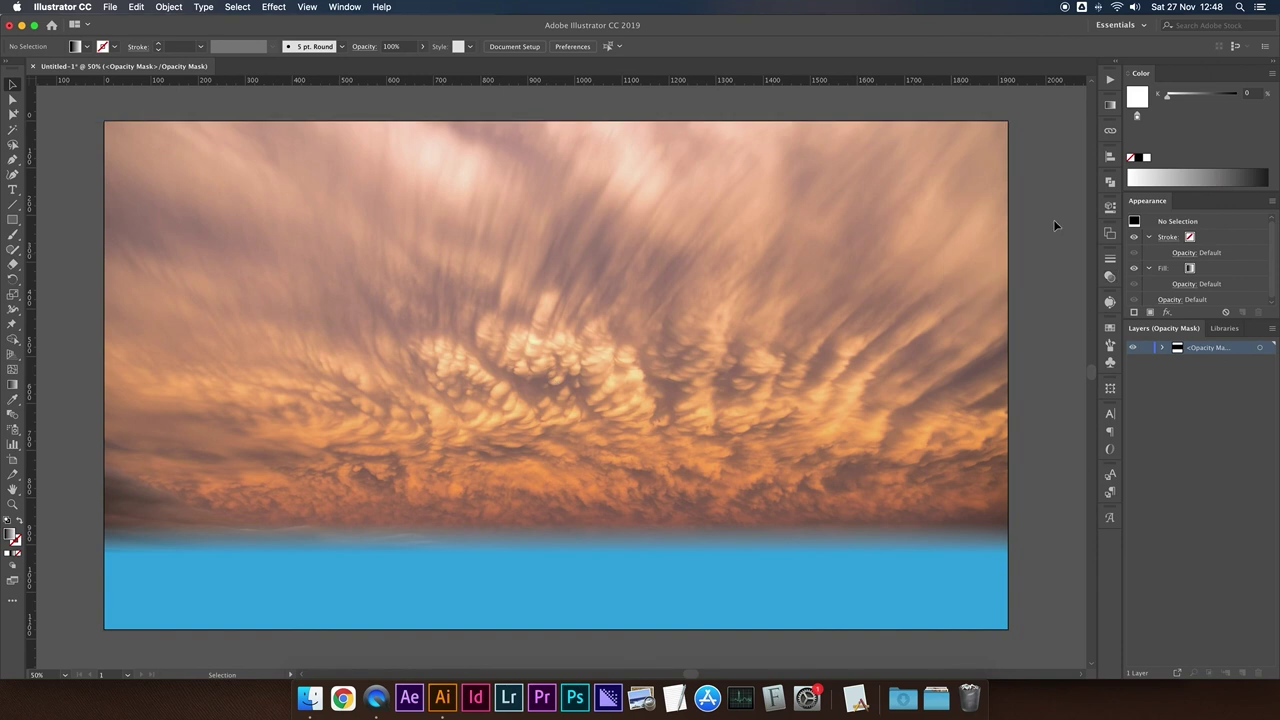
pyautogui.click(1163, 347)
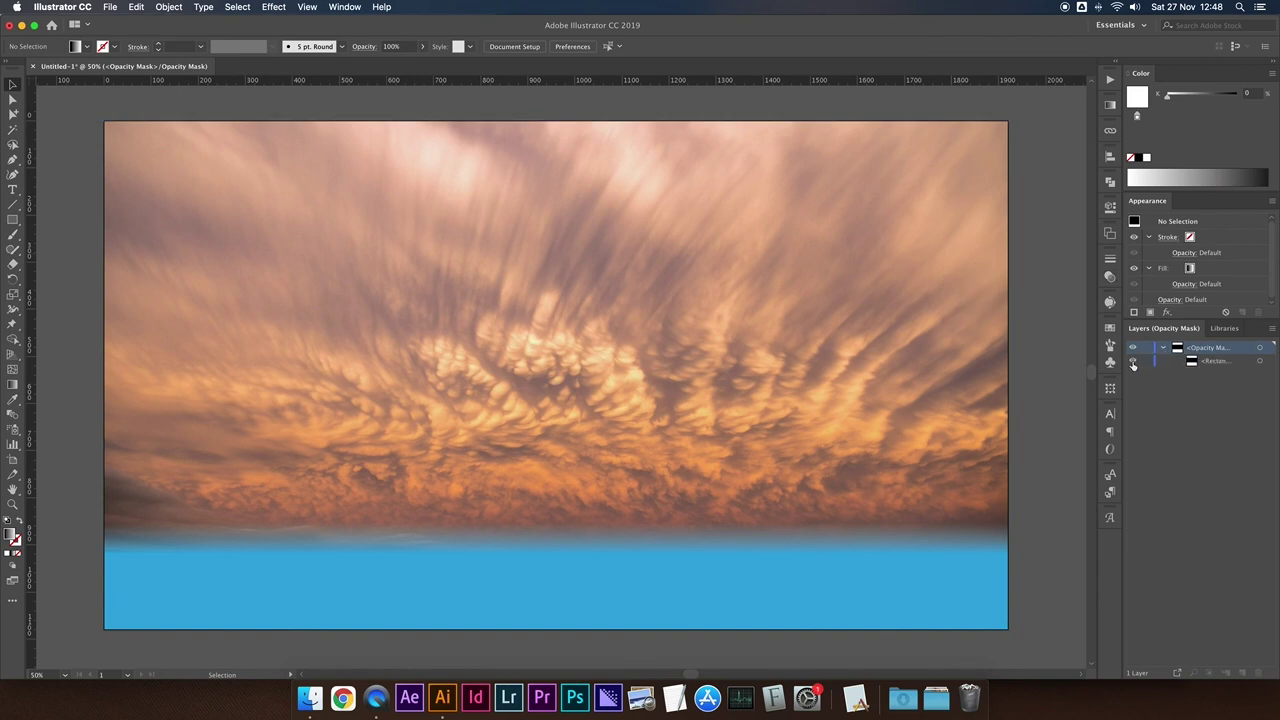